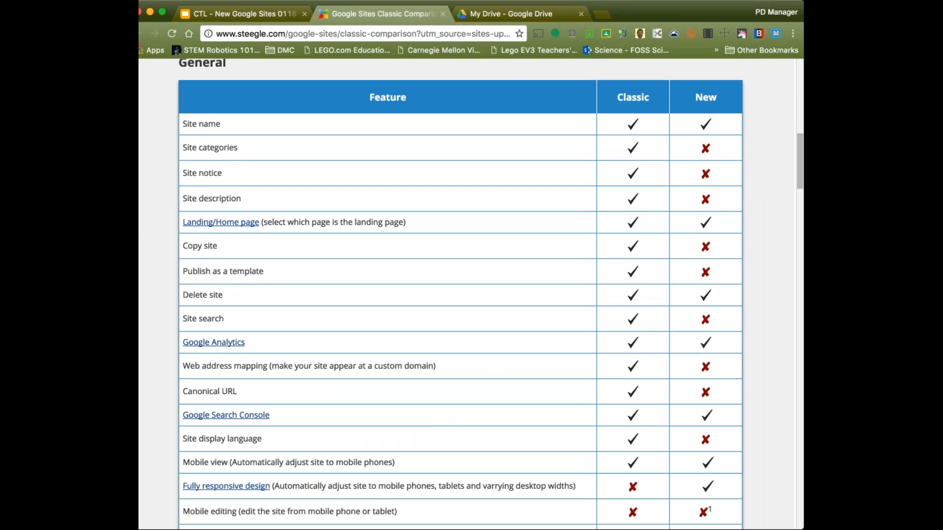
Step: Review the classic versus new Google Sites feature tables, from General to Navigation, Pages and Attachments, and the comparison's contents overview
scroll(709, 422, "down", 3)
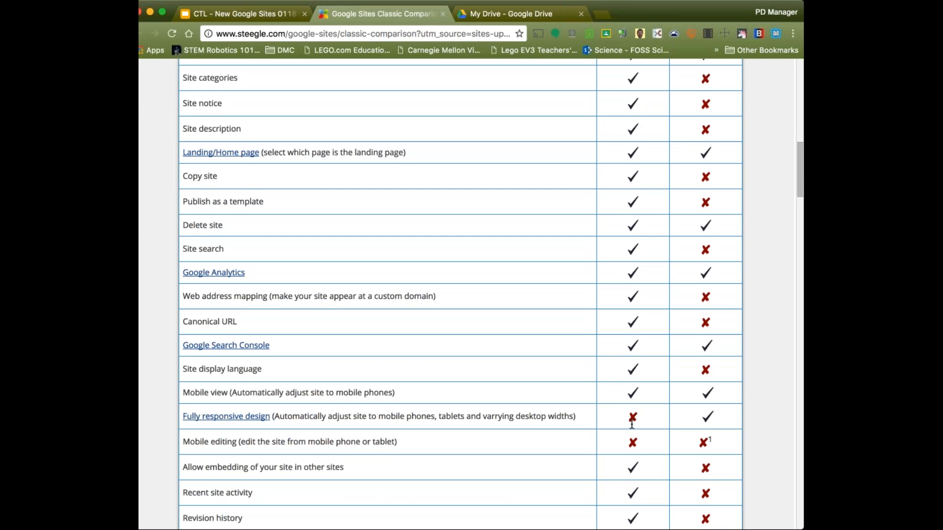
scroll(632, 425, "down", 1)
scroll(633, 424, "down", 13)
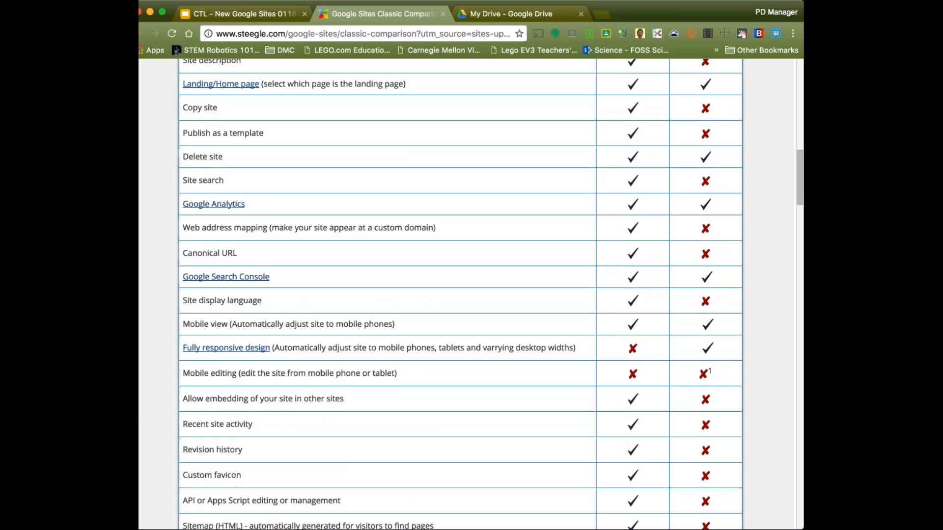
scroll(461, 294, "down", 20)
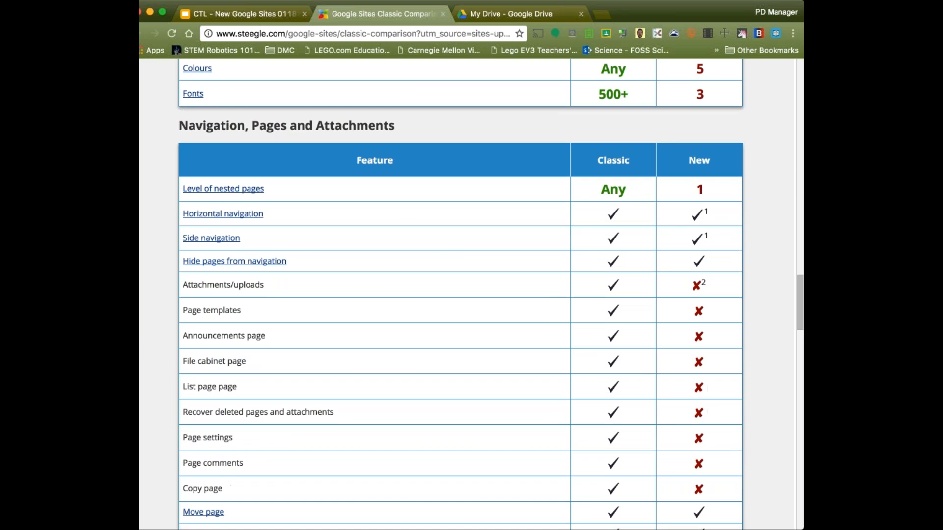
scroll(519, 304, "up", 8)
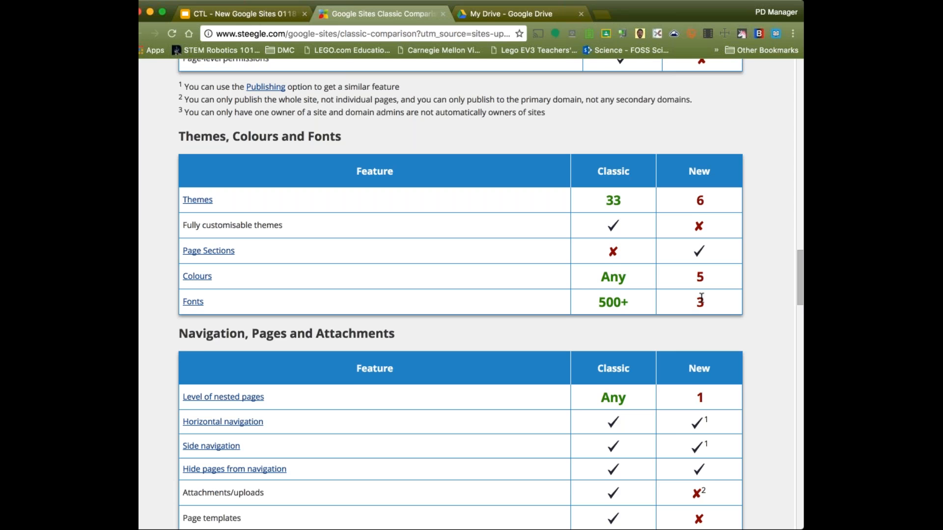
scroll(701, 297, "down", 1)
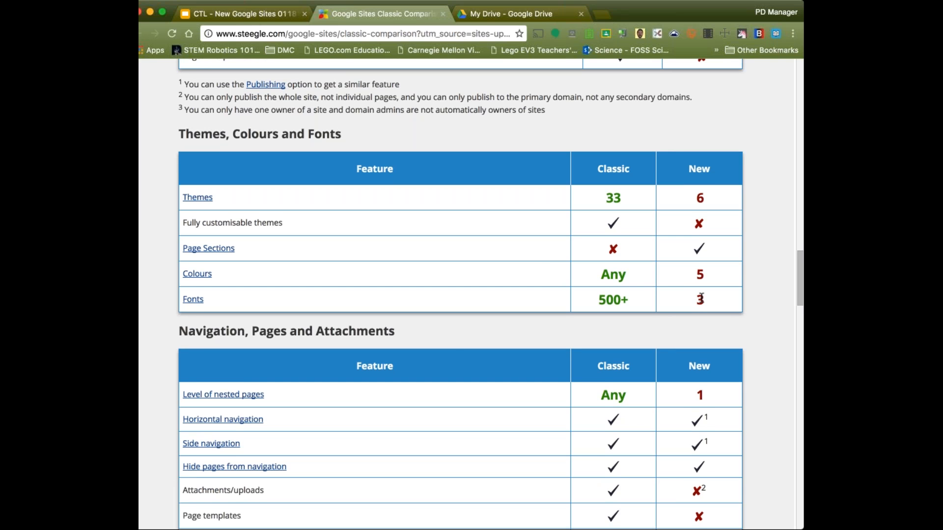
scroll(701, 297, "down", 1)
scroll(701, 297, "down", 5)
scroll(701, 297, "down", 10)
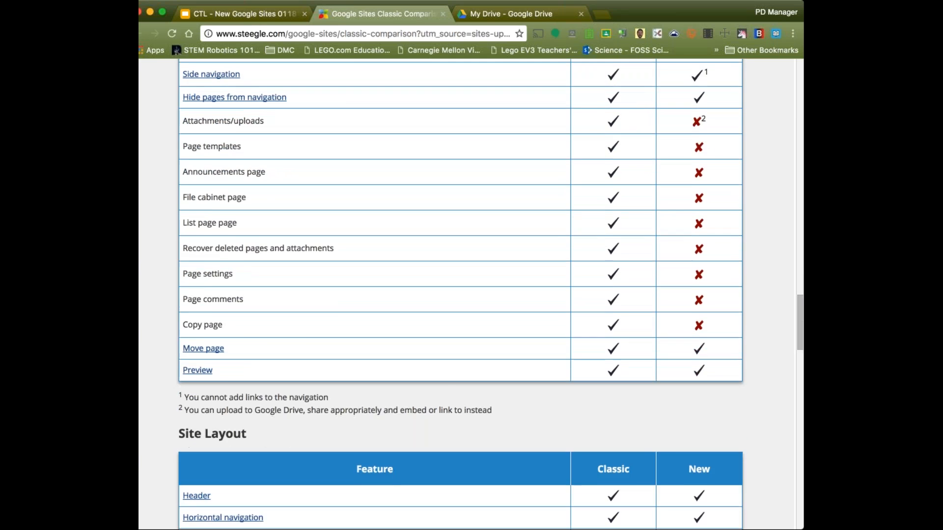
scroll(461, 295, "up", 20)
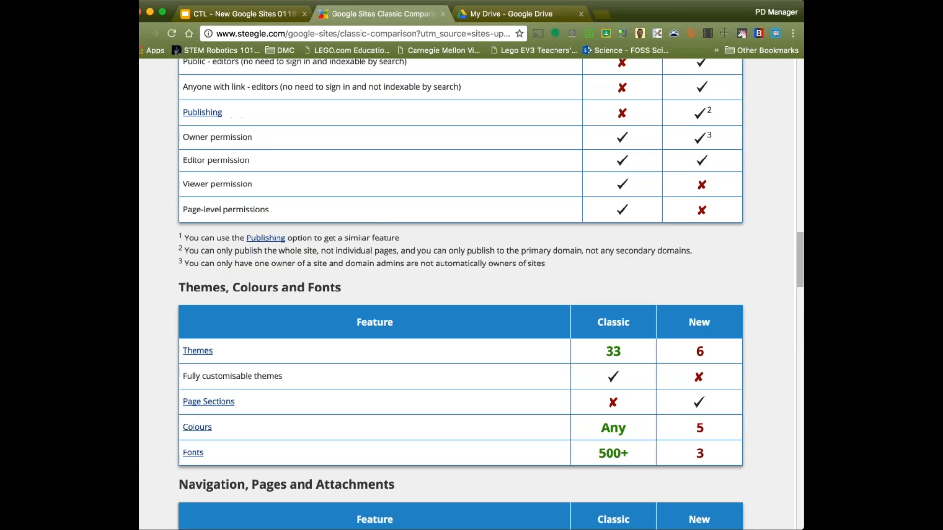
scroll(461, 295, "up", 20)
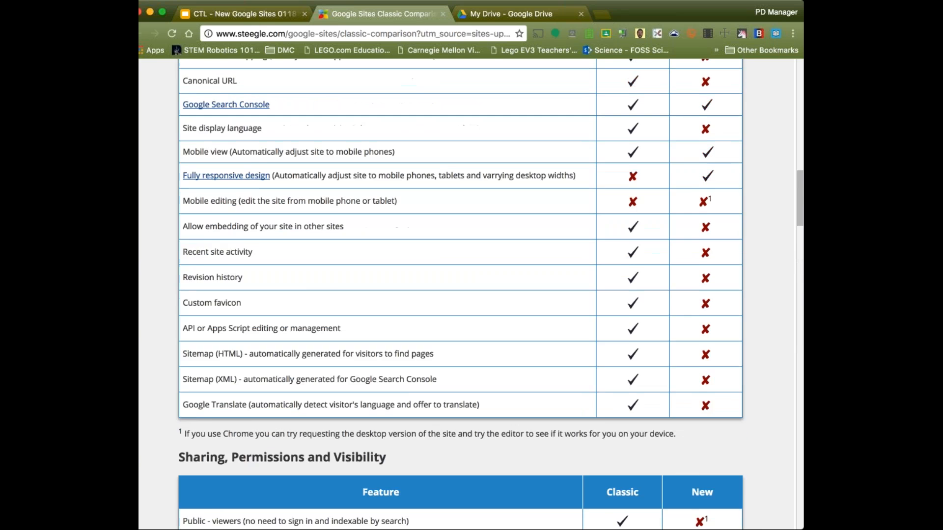
scroll(461, 295, "up", 20)
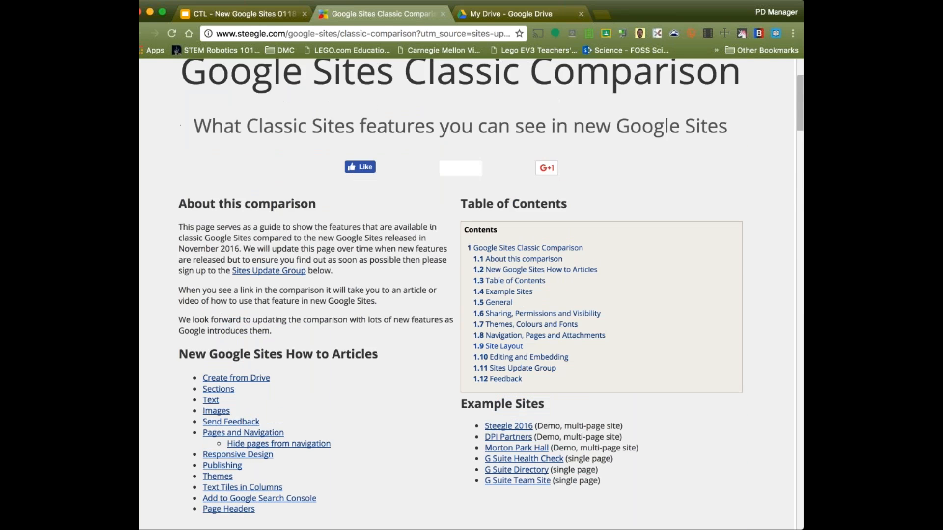
scroll(461, 294, "down", 5)
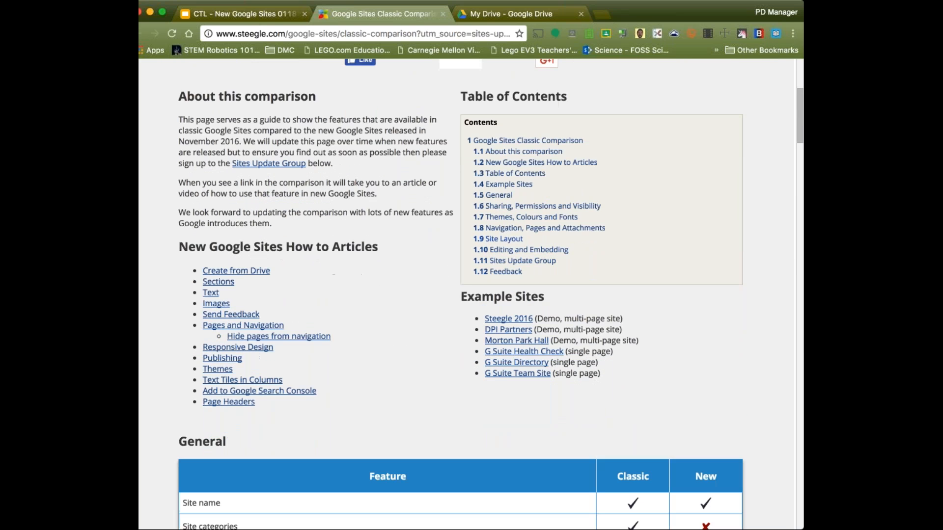
scroll(462, 294, "up", 1)
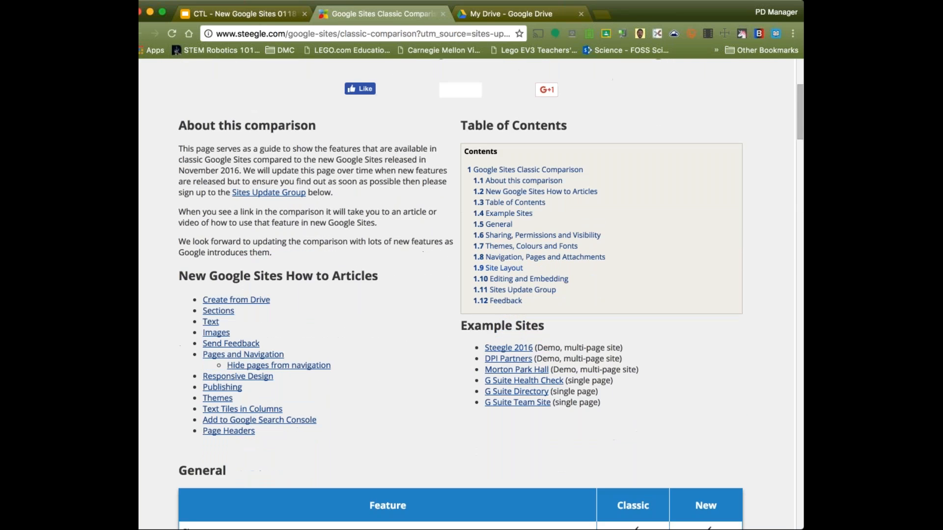
Step: Switch to the New Google Sites slideshow, advance from What's Missing to the Questions slide, and exit the presentation
left_click(267, 14)
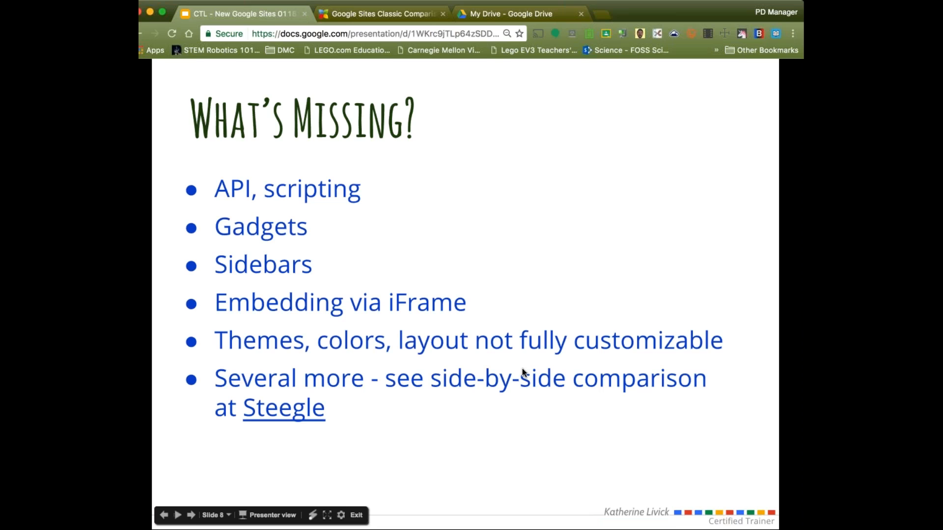
key("Right")
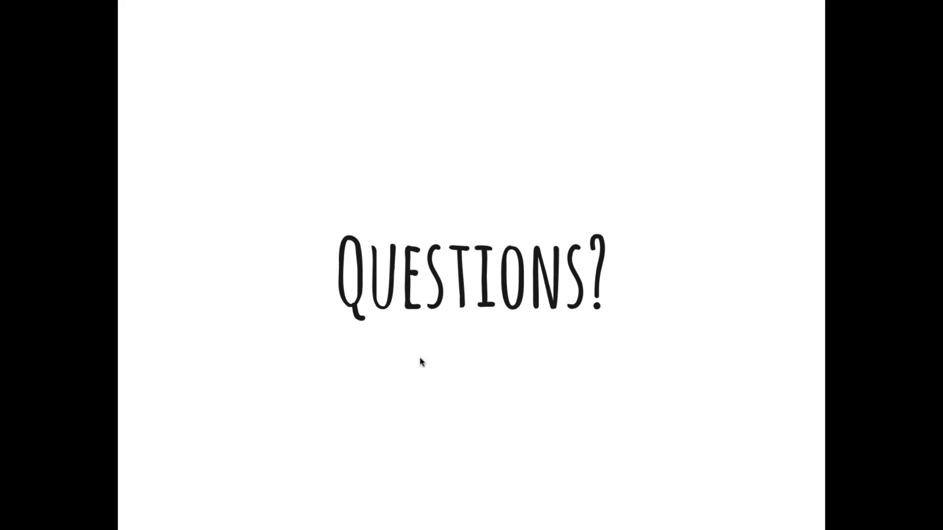
key("Escape")
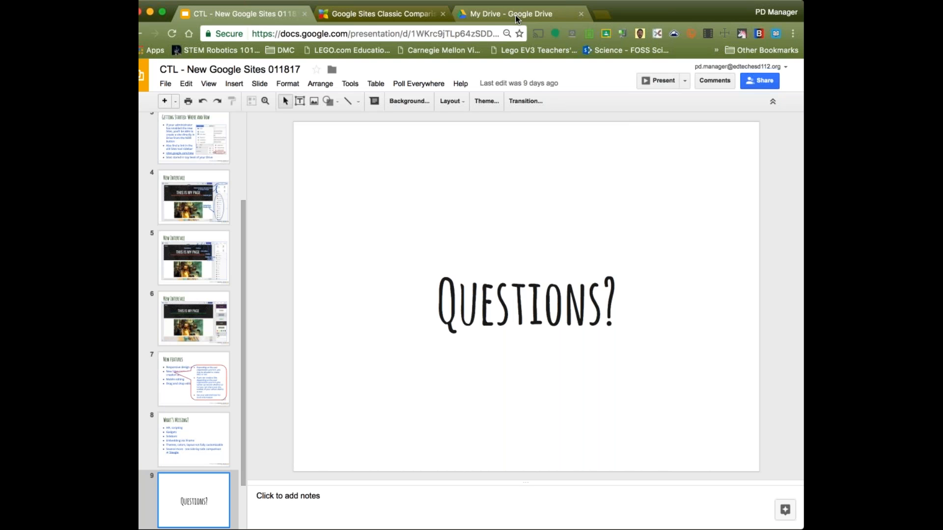
Step: Create a new Google Sites site from My Drive
left_click(515, 15)
left_click(199, 117)
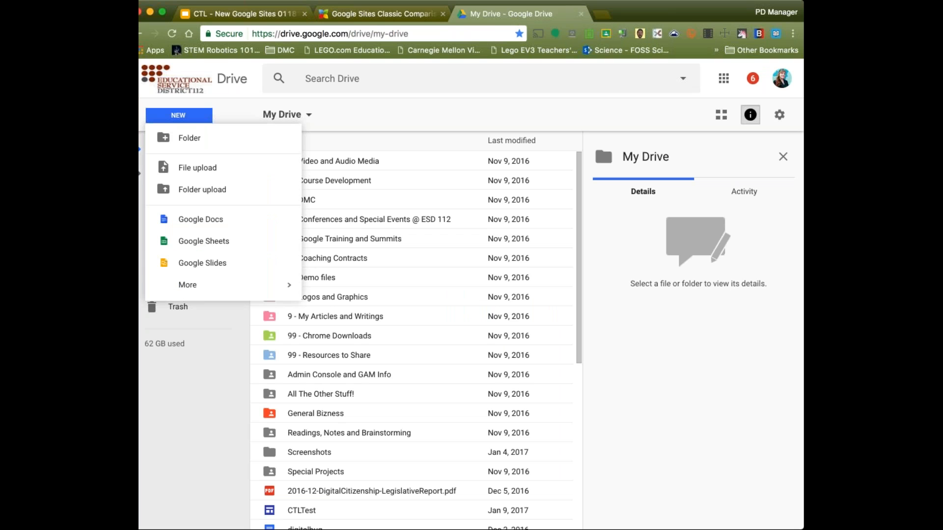
mouse_move(215, 283)
scroll(351, 408, "down", 5)
scroll(351, 405, "up", 3)
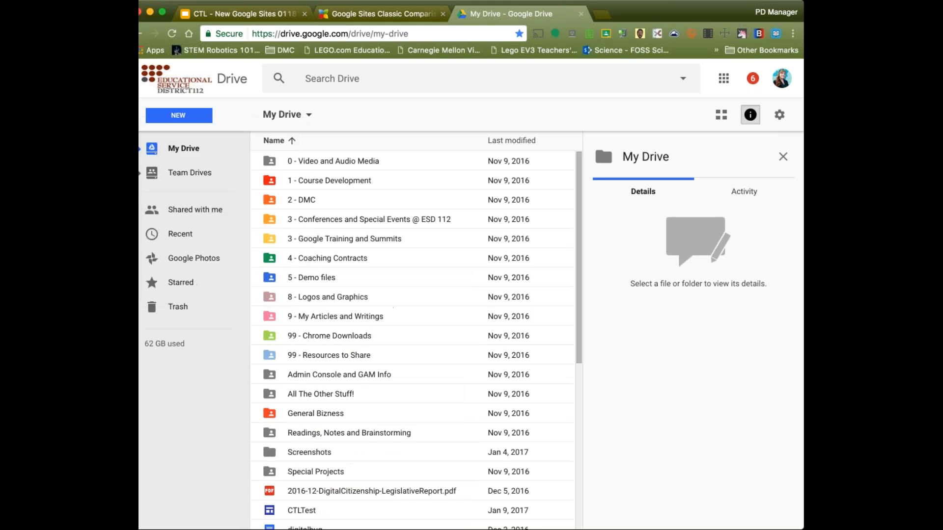
left_click(358, 328)
Step: Search the Google Sites Classic Comparison page for "html" and go to the second match
left_click(389, 17)
scroll(466, 304, "down", 10)
key("ctrl+f")
type("H")
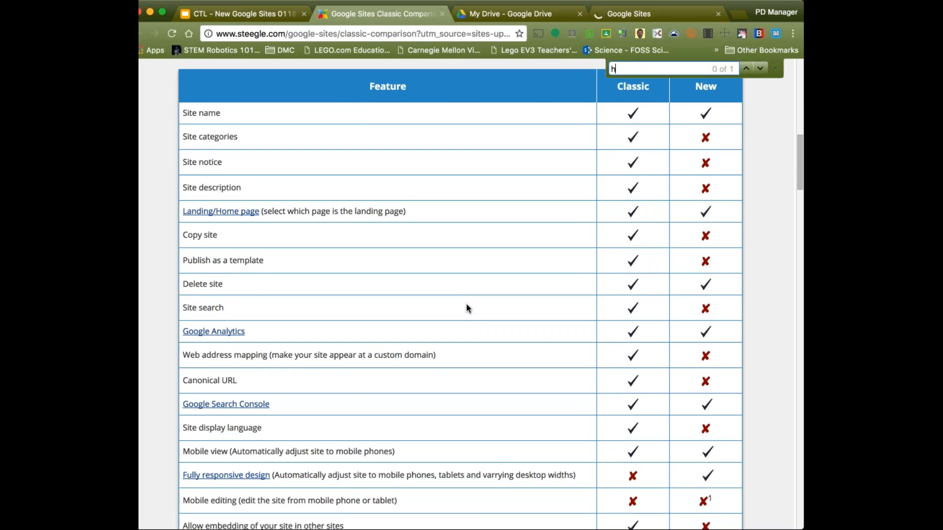
type("tml")
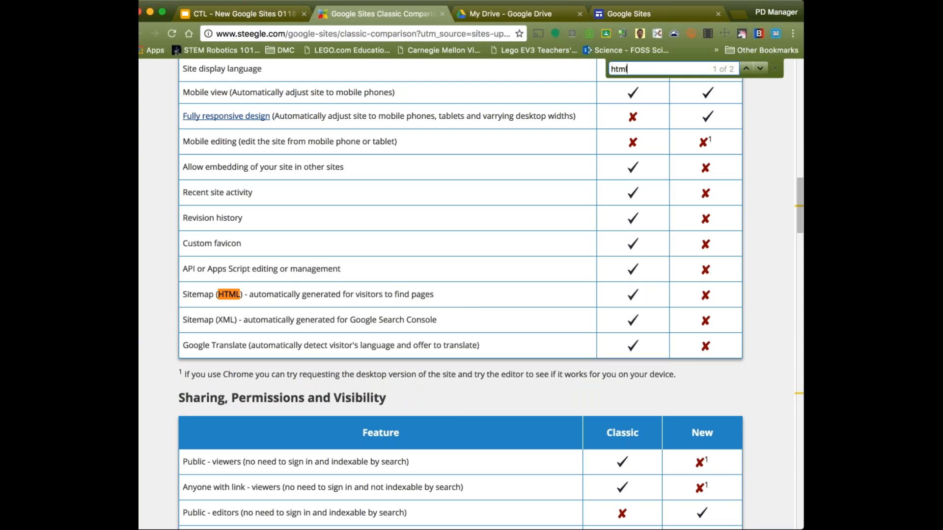
left_click(761, 69)
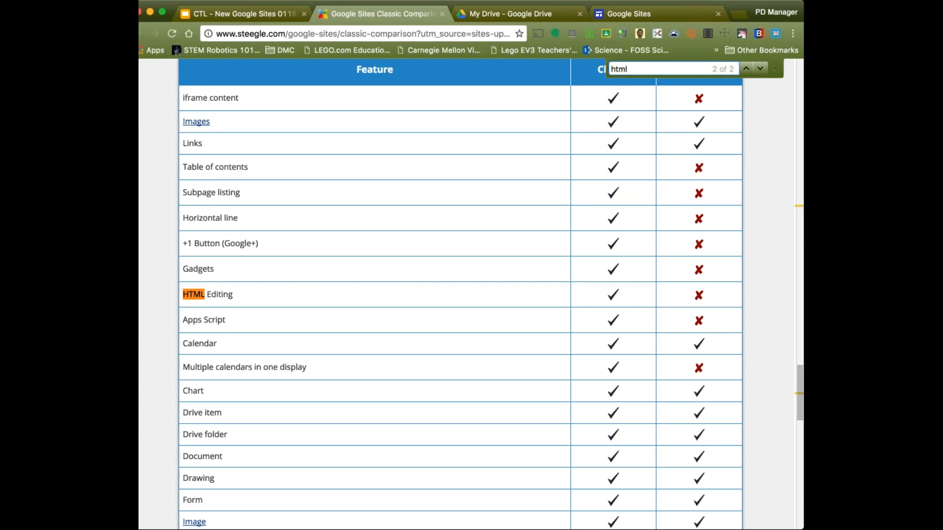
Step: Enter "Hi there" as the page title of the new untitled site and align it to the right
left_click(623, 15)
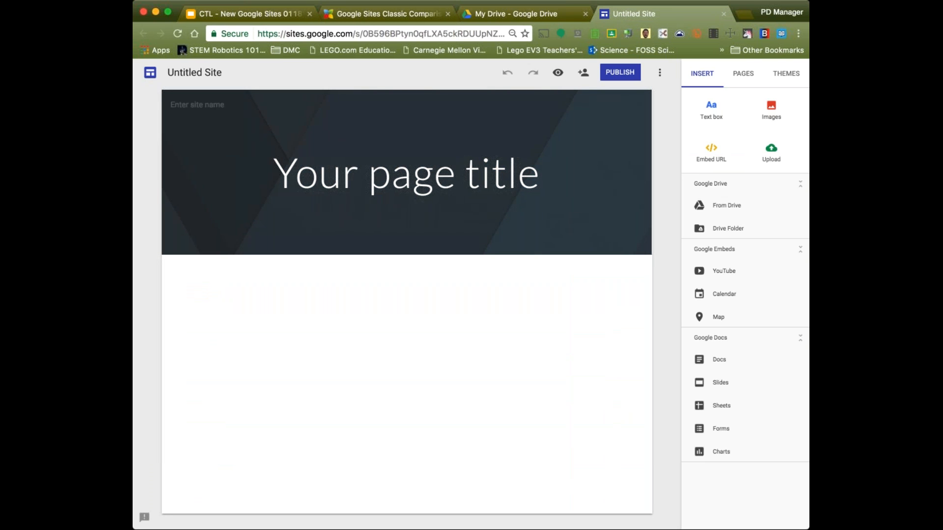
left_click(356, 180)
type("Hi there")
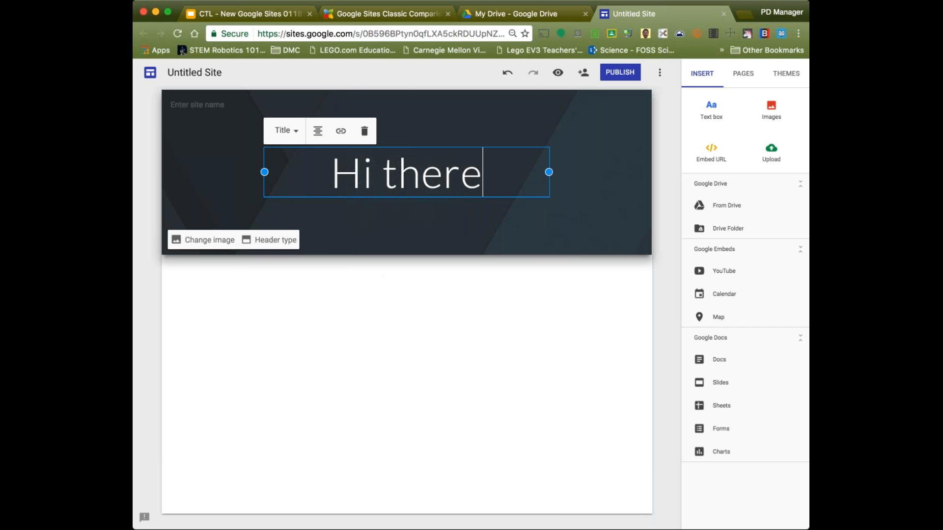
left_click(318, 131)
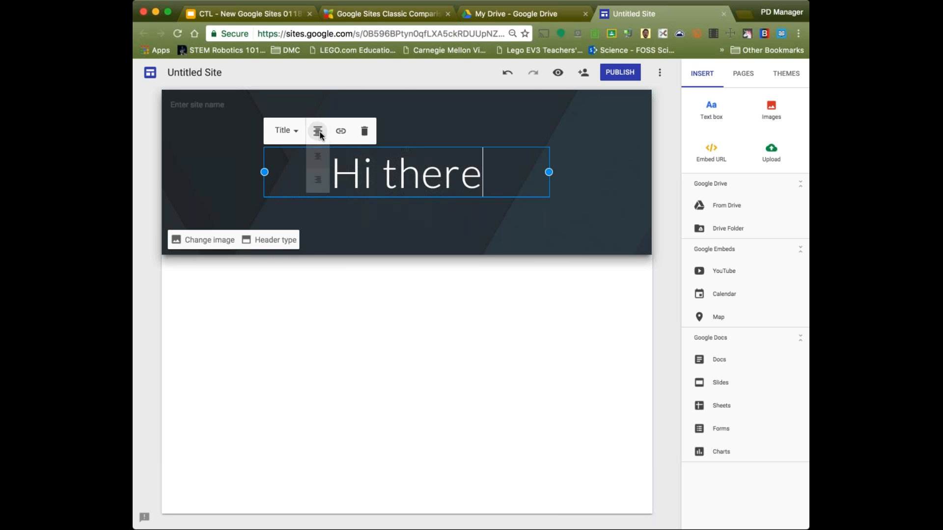
left_click(320, 180)
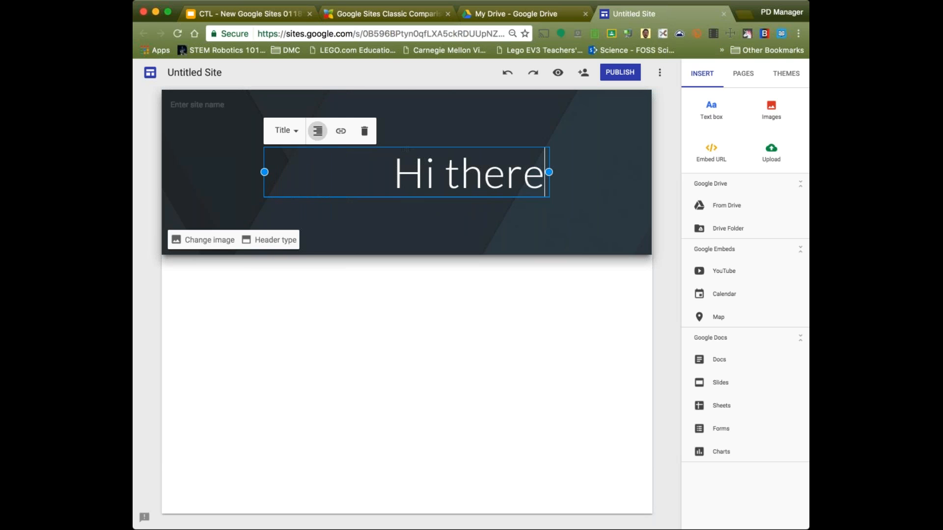
left_click(318, 131)
left_click(294, 133)
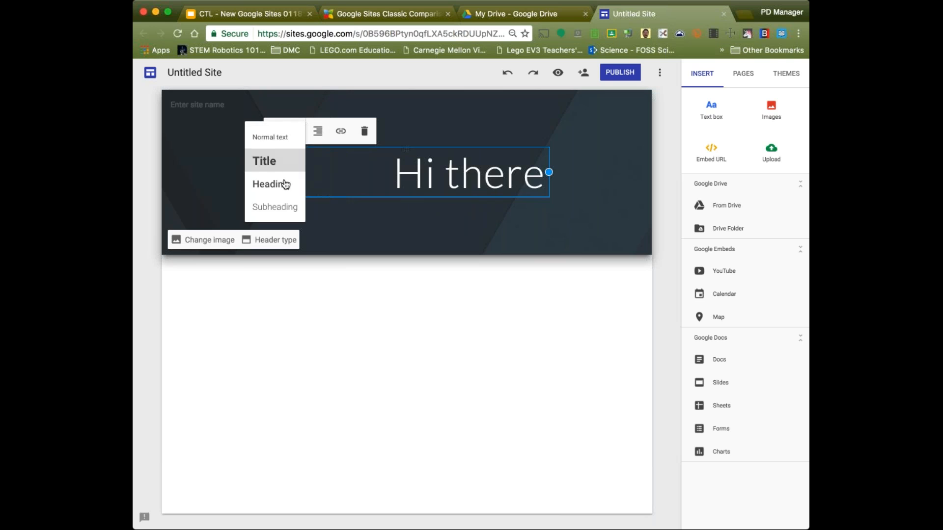
left_click(275, 185)
left_click(305, 142)
left_click(302, 174)
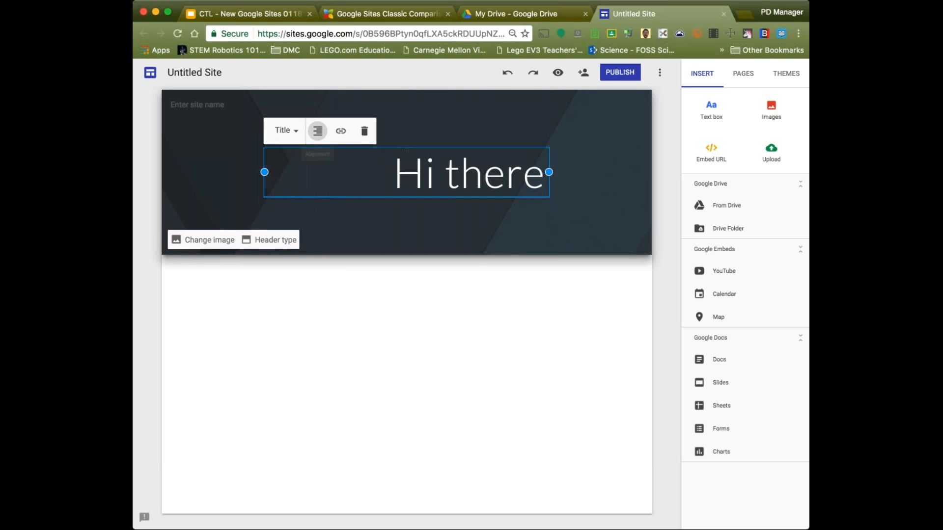
Step: Try the Large banner and Title only header types and return the header to Banner
left_click(246, 239)
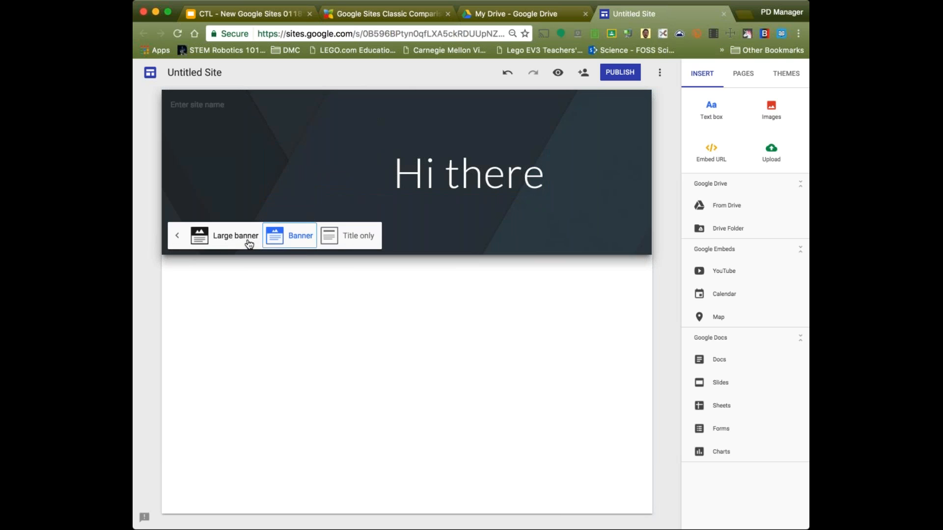
left_click(215, 242)
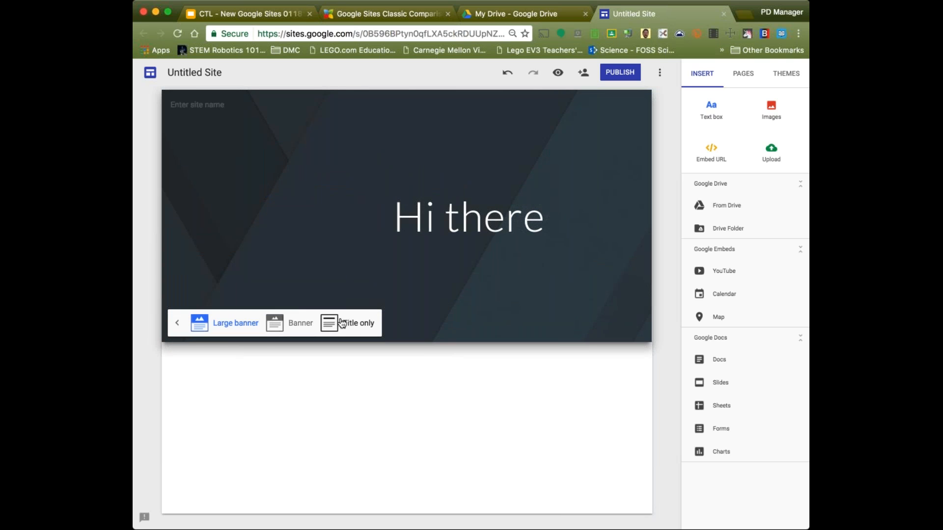
left_click(342, 323)
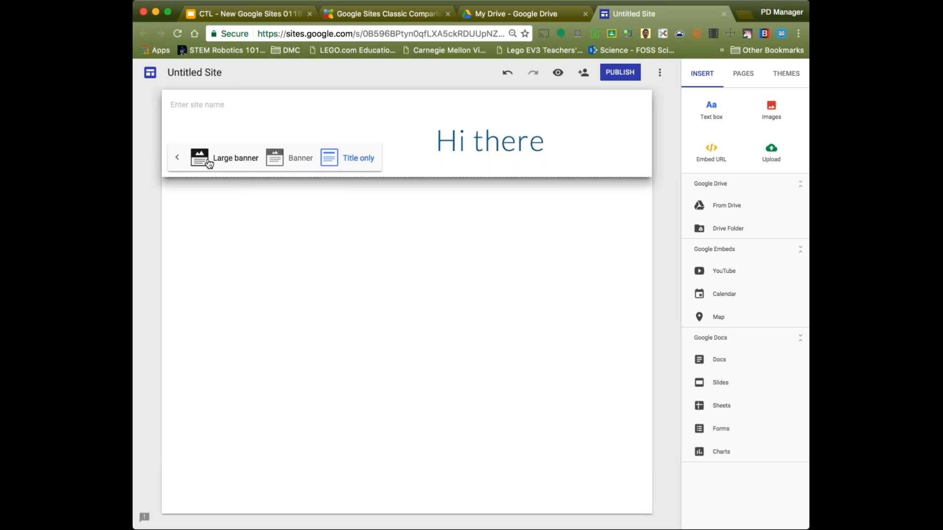
left_click(288, 158)
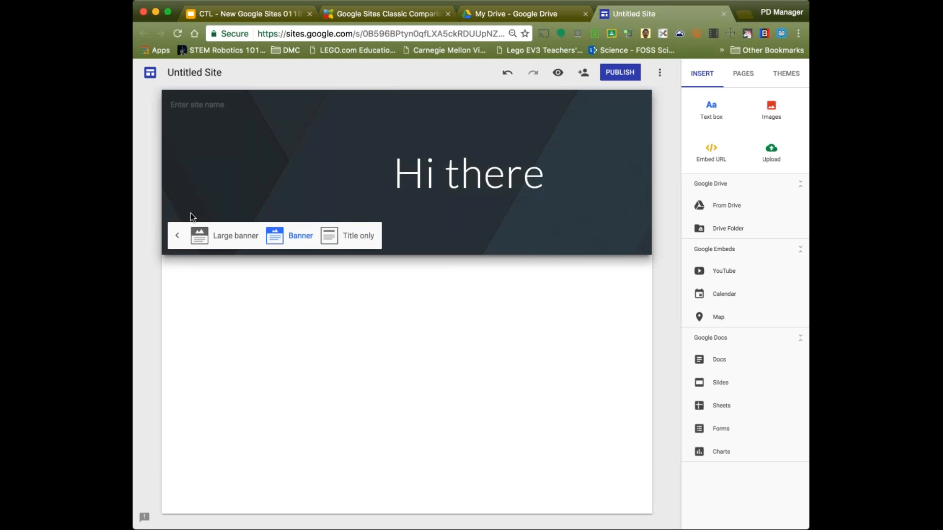
left_click(177, 236)
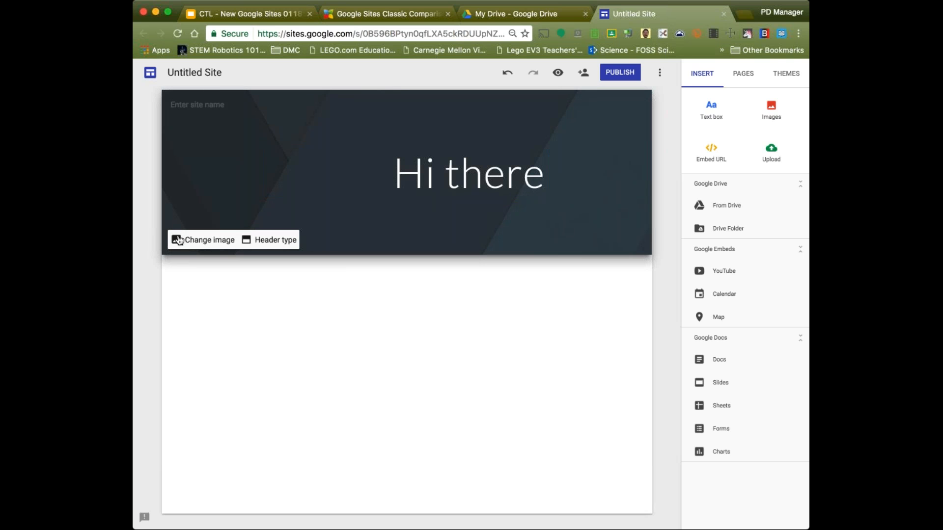
Step: Change the header image to the gallery photo of a laptop, coffee cup and notebook on a wooden desk
left_click(219, 244)
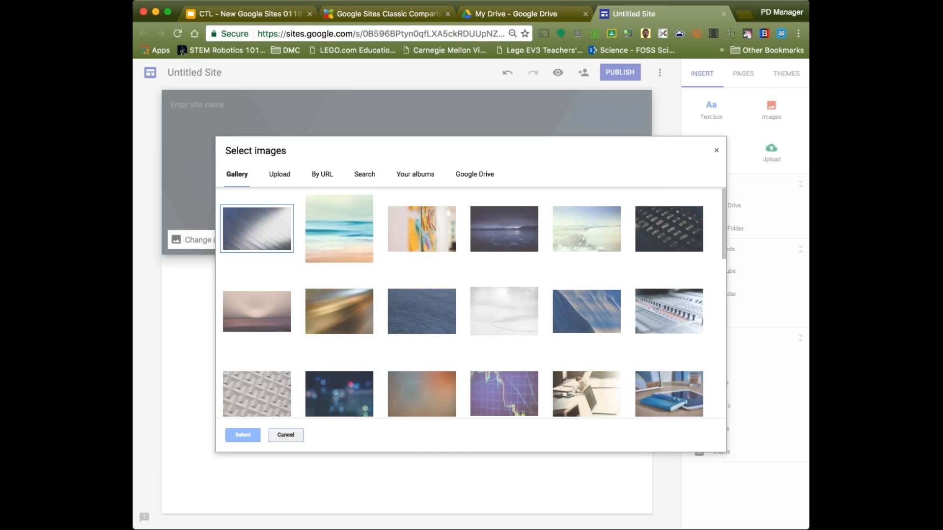
left_click(422, 229)
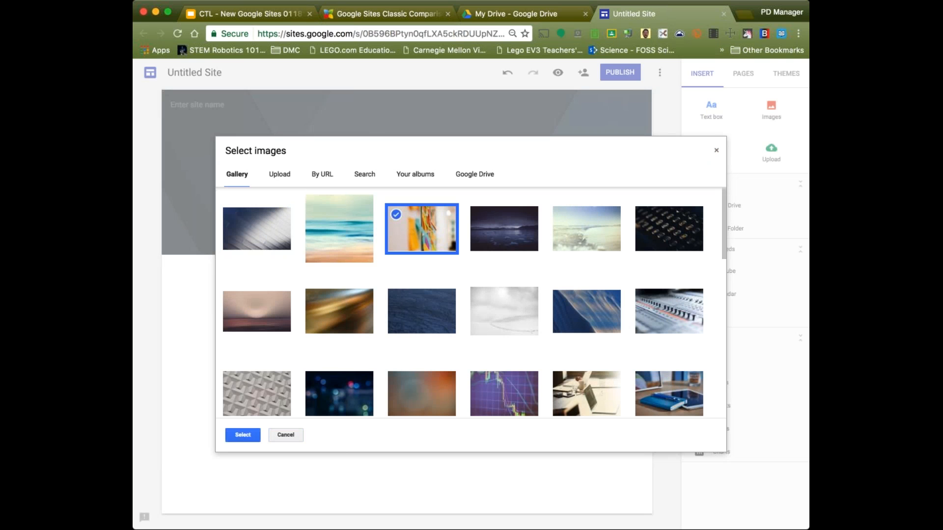
left_click(339, 392)
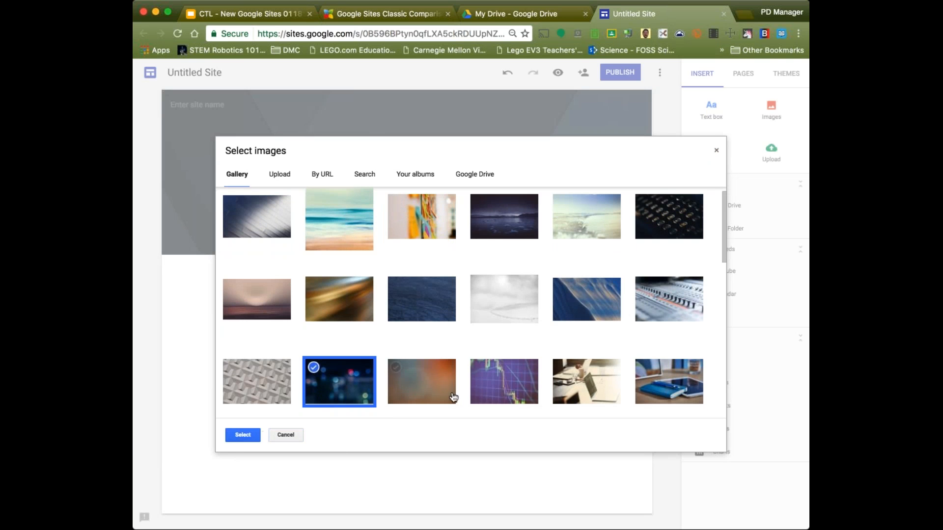
scroll(471, 302, "down", 4)
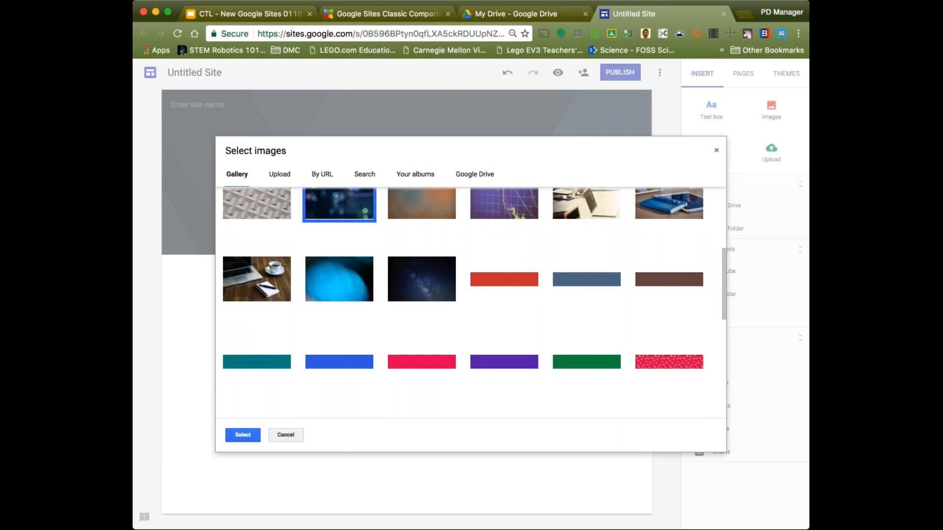
left_click(256, 279)
left_click(243, 434)
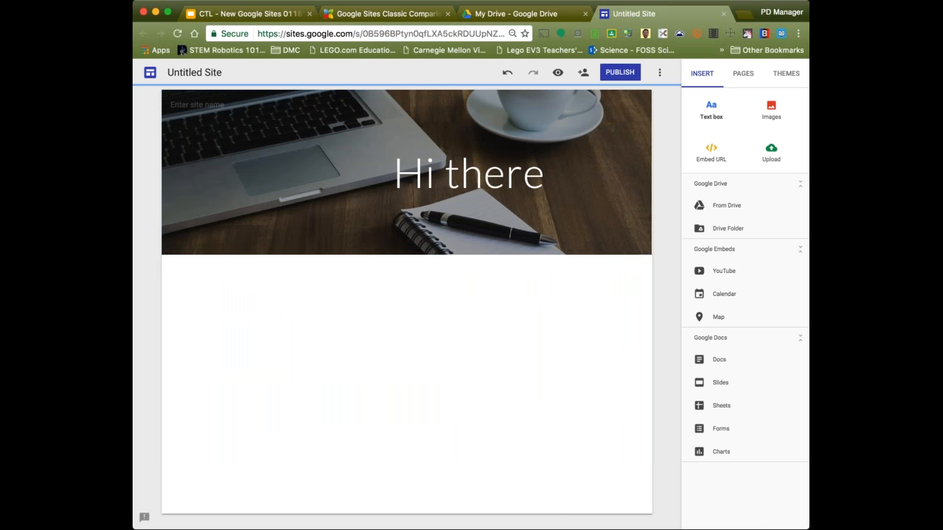
Step: Add a text box below the header containing the filler text "dfa;ldkfjalkdjfal;kdj"
left_click(714, 117)
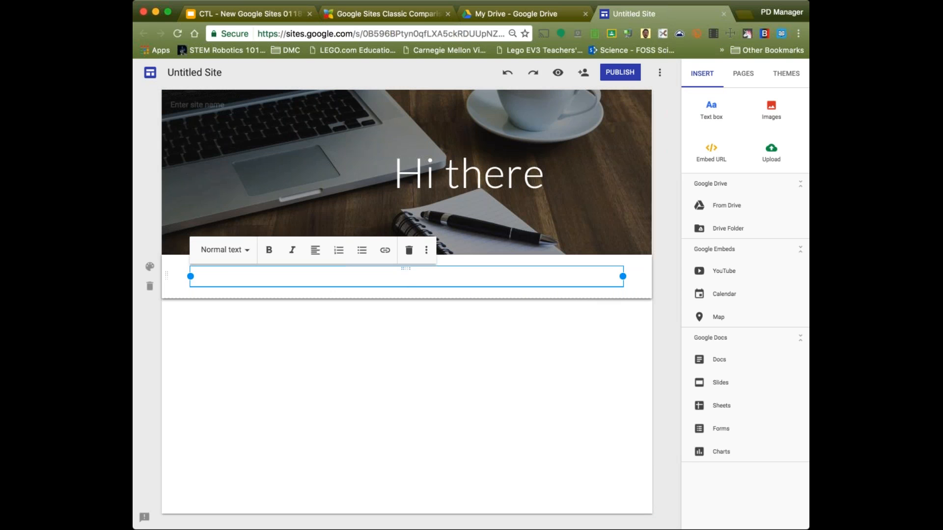
type("dfa;ldkfjalkdjfal;kdj")
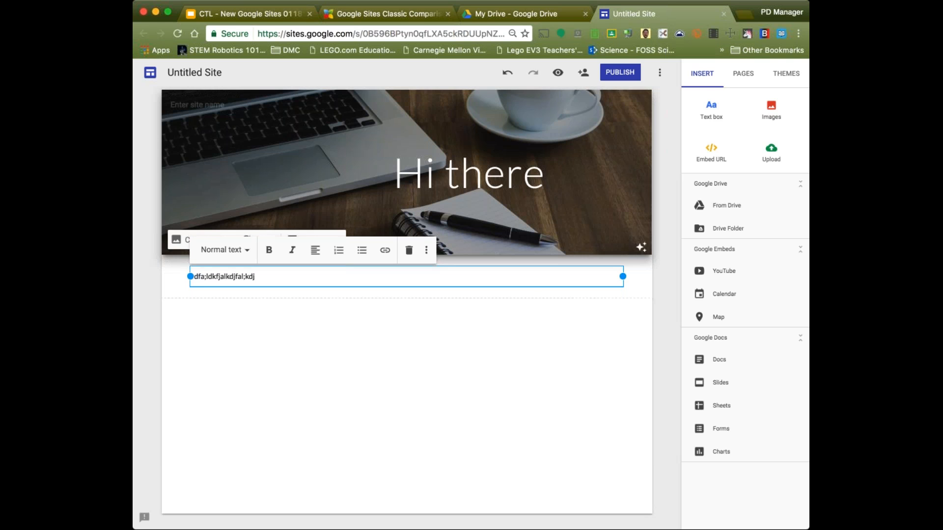
Step: Insert the 9/12/16 group photo from the Photos from posts album and arrange it in one row to the left of the text box
left_click(771, 109)
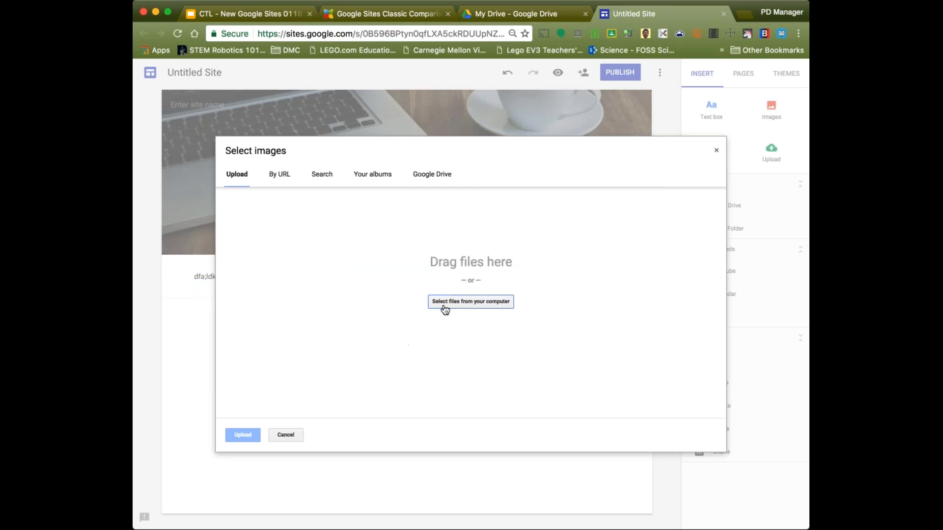
left_click(385, 178)
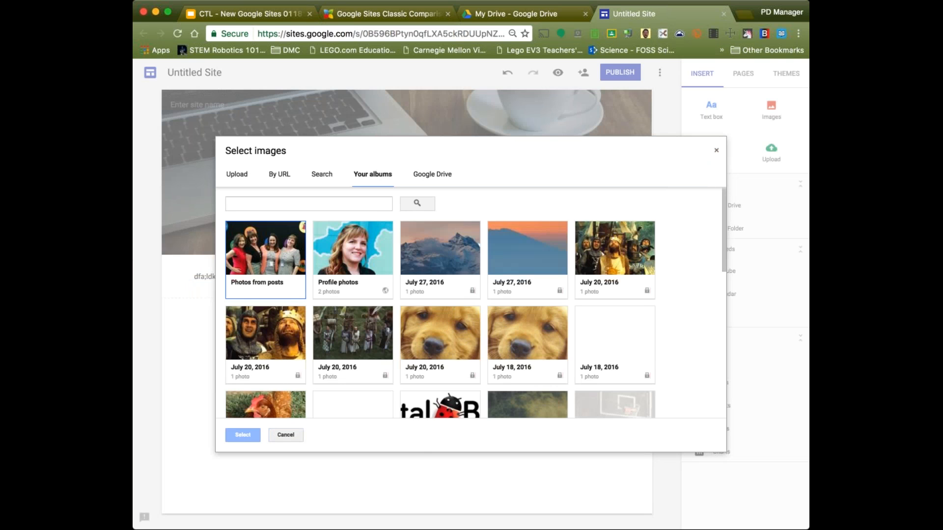
left_click(267, 267)
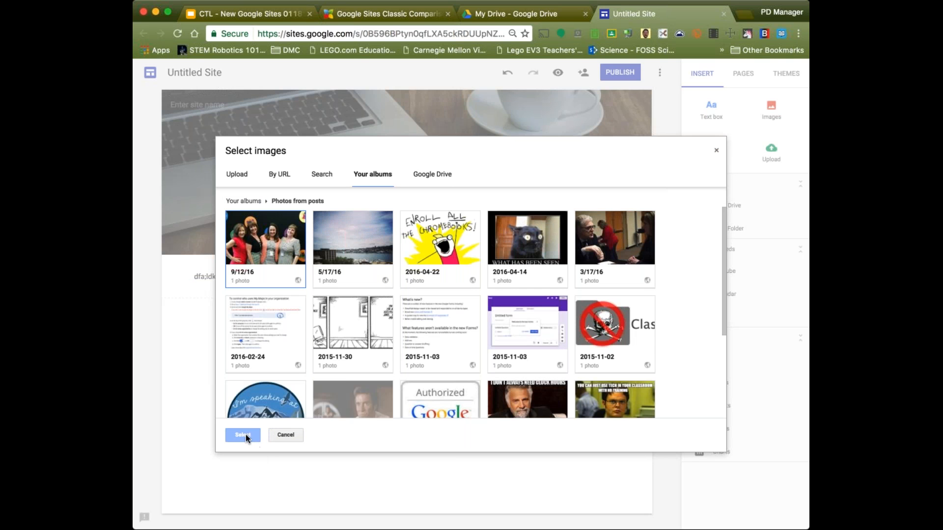
left_click(288, 237)
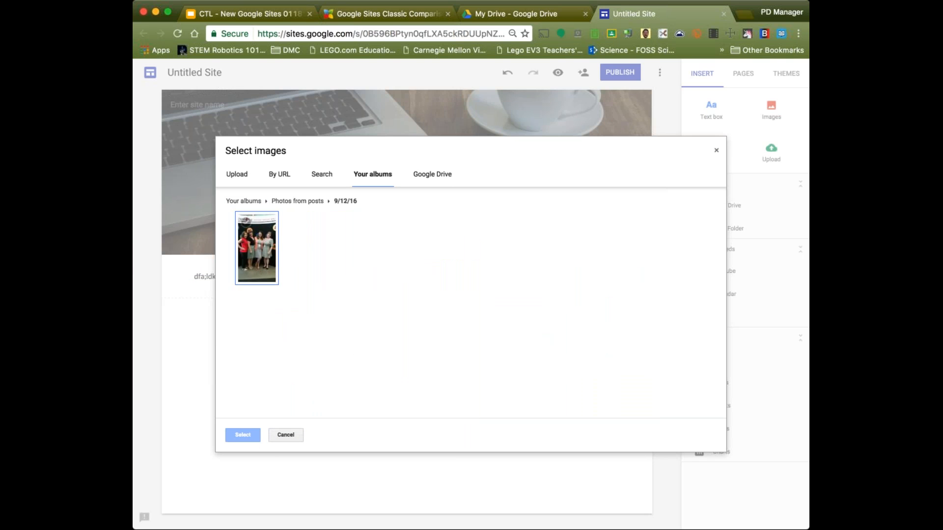
double_click(257, 251)
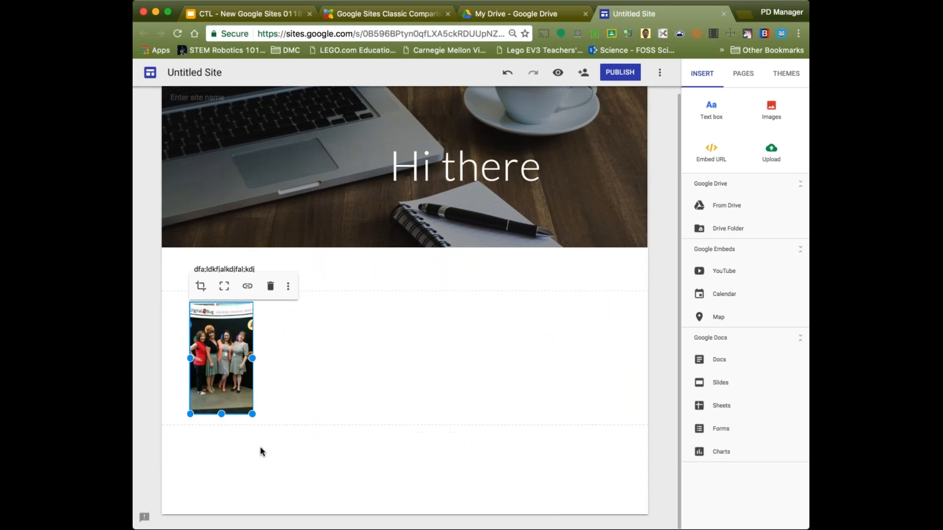
left_click_drag(227, 354, 242, 255)
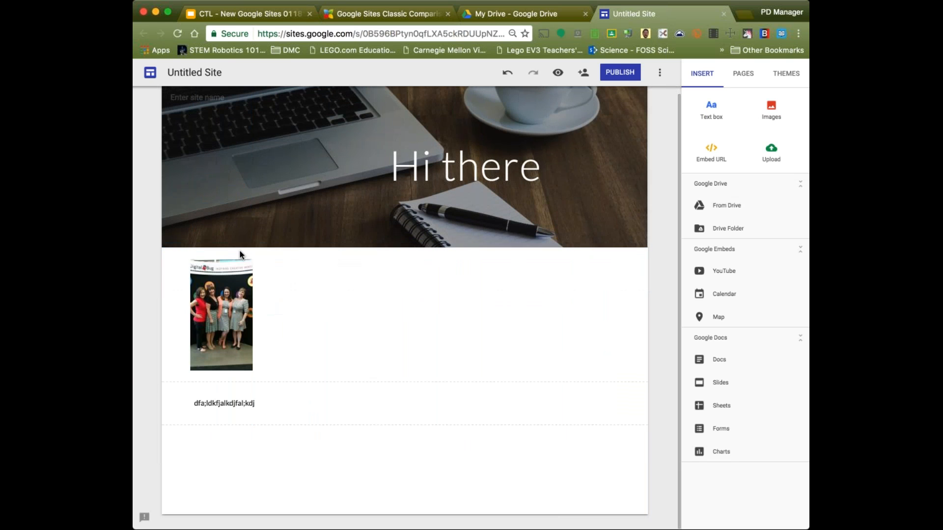
left_click_drag(226, 288, 211, 391)
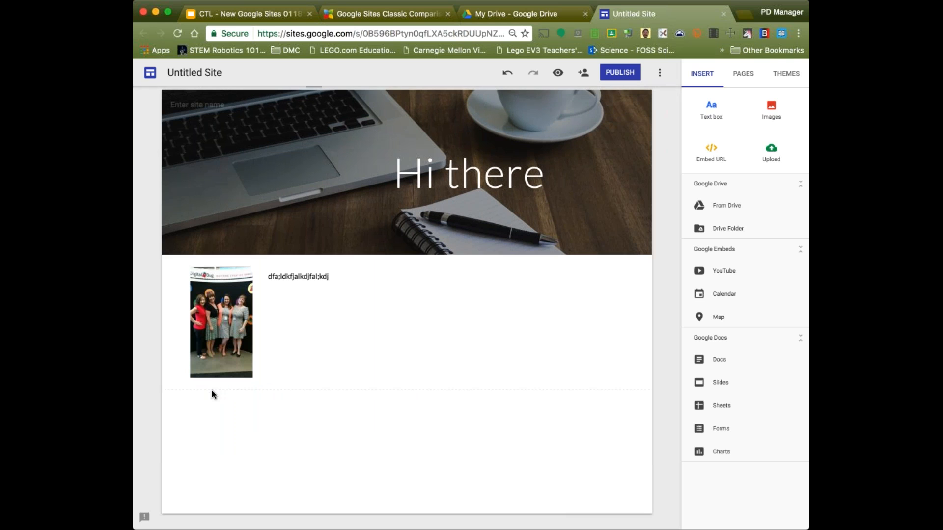
Step: Replace the text beside the photo with the lines "dlfsdflkgjs", "fsd", "g", "sd" and "gsfd", and move the photo to the right of it
left_click(348, 273)
key("super+a")
type("dlfsdflkgjs fsd g sd gsfd")
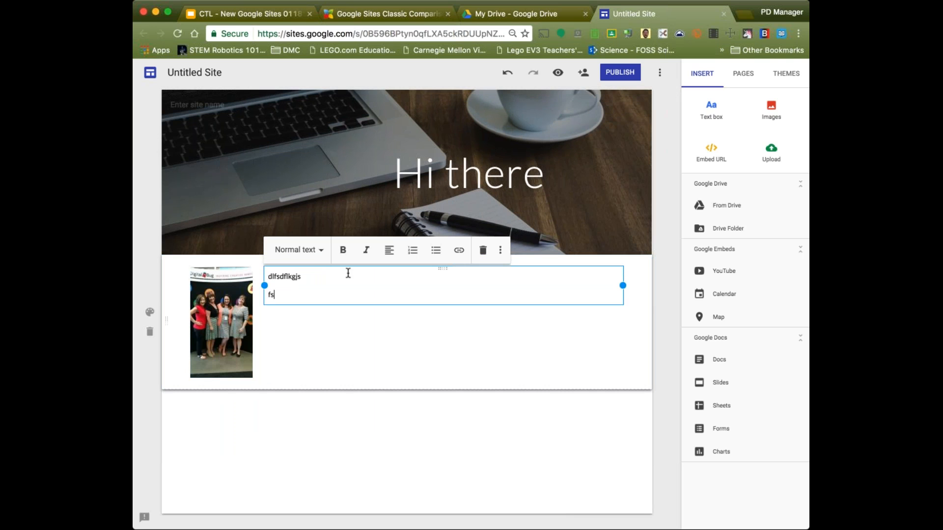
left_click(352, 423)
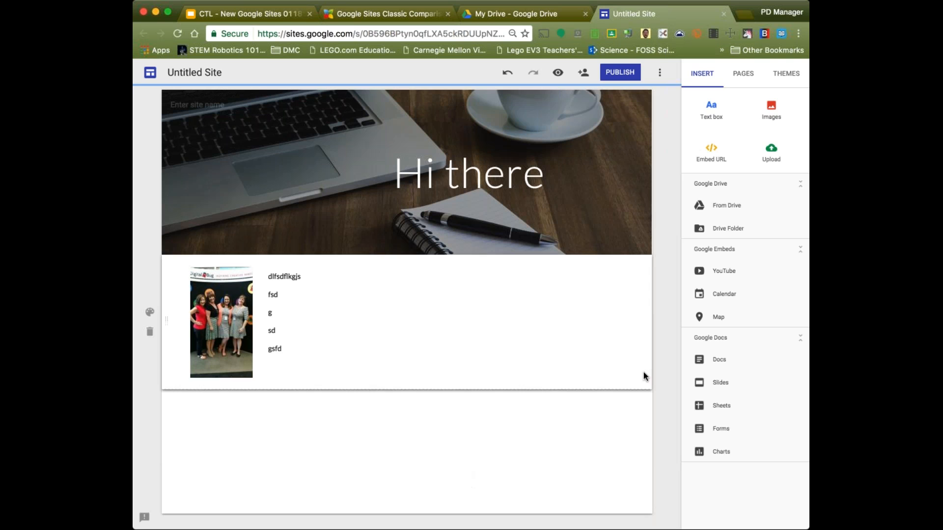
left_click_drag(227, 336, 570, 309)
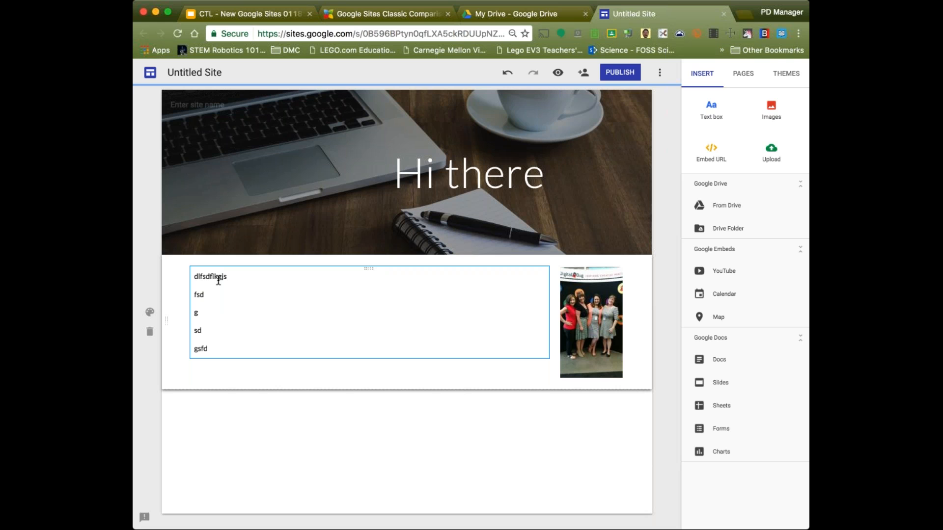
Step: Switch the header to Title only and widen the "Hi there" title box to the right edge of the content below
mouse_move(264, 241)
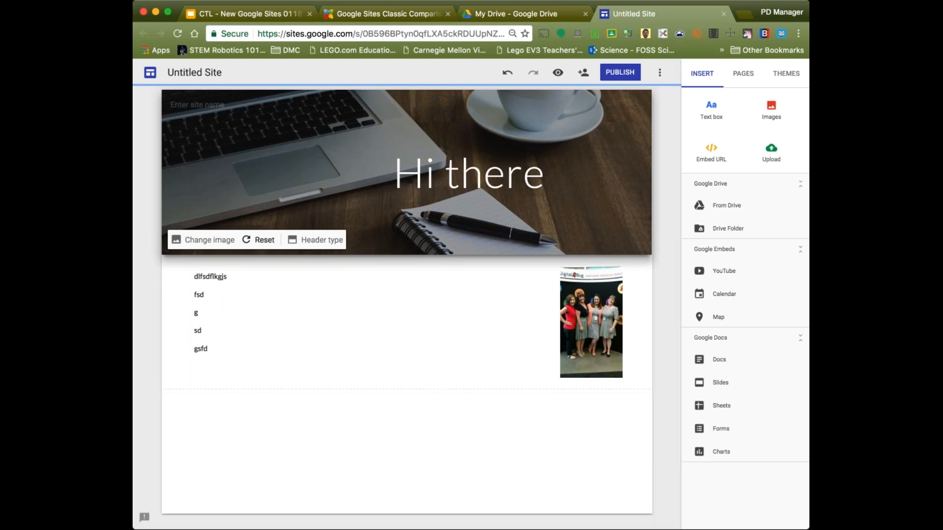
left_click(330, 245)
left_click(329, 237)
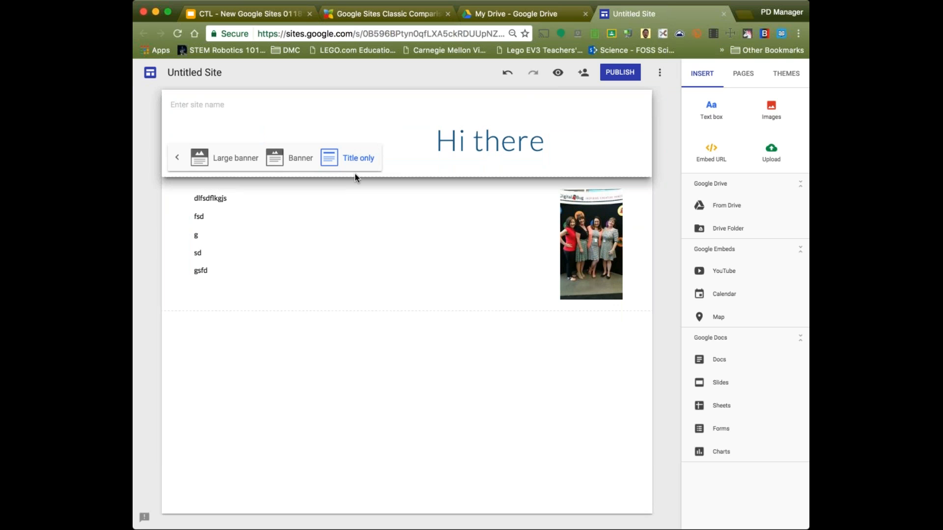
left_click(177, 157)
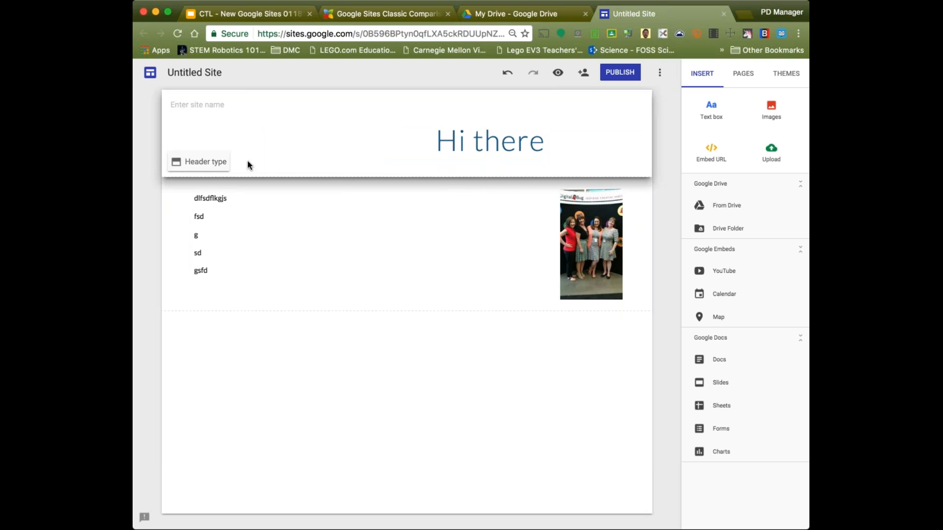
left_click(247, 161)
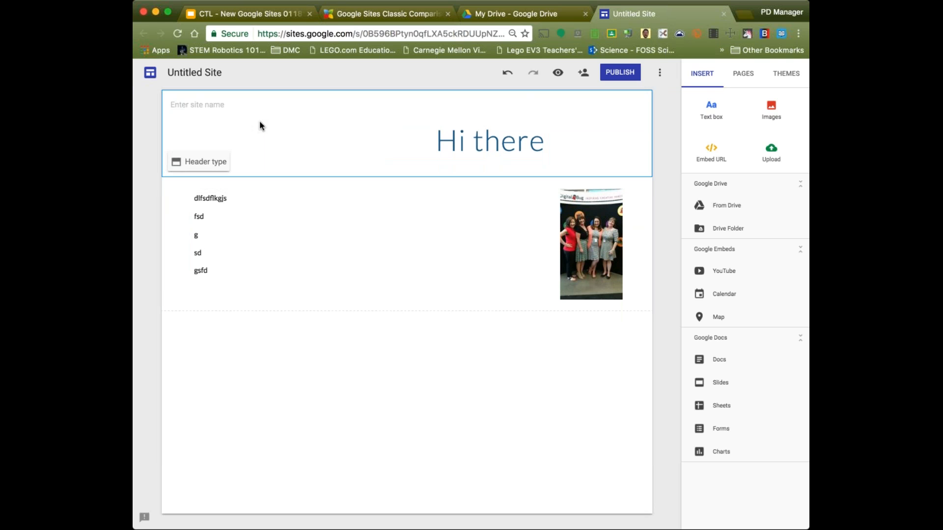
left_click(387, 153)
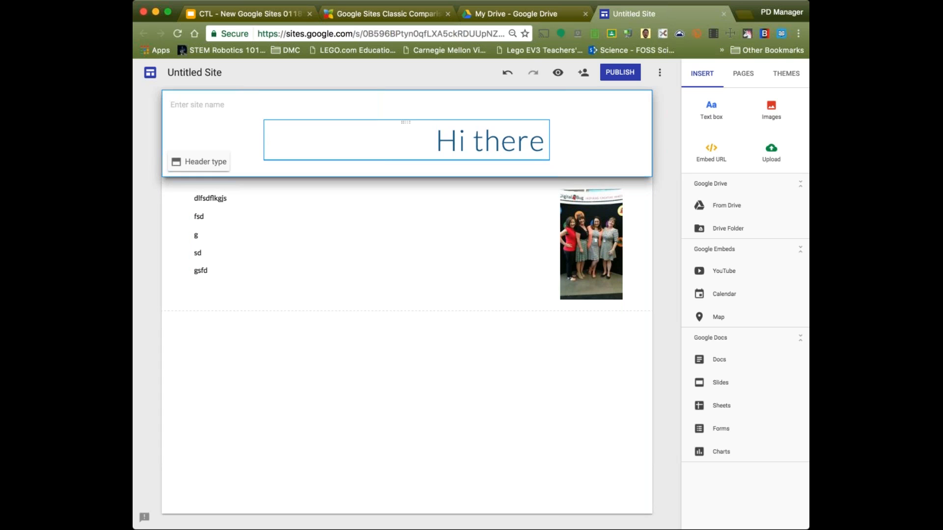
left_click_drag(549, 140, 623, 140)
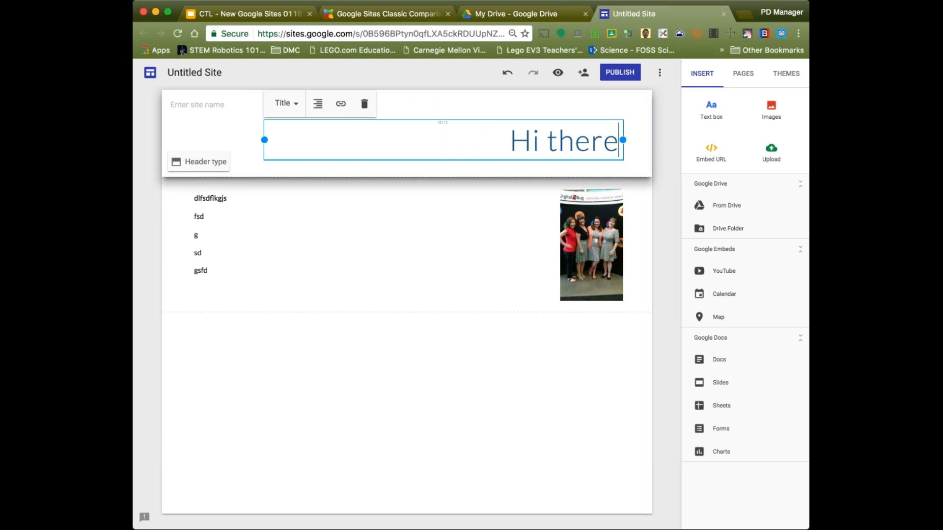
Step: Try the Large banner header type and set the header back to Banner
left_click(204, 163)
left_click(297, 159)
left_click(243, 237)
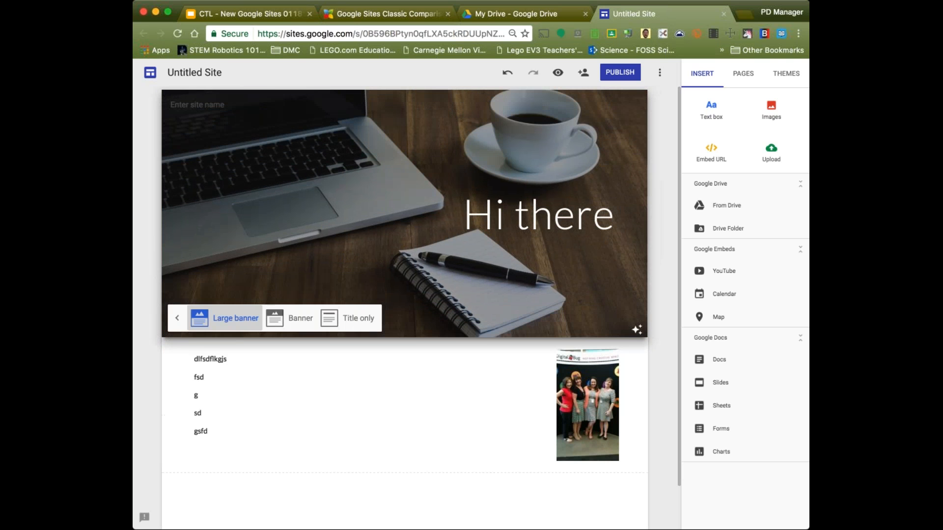
left_click(287, 320)
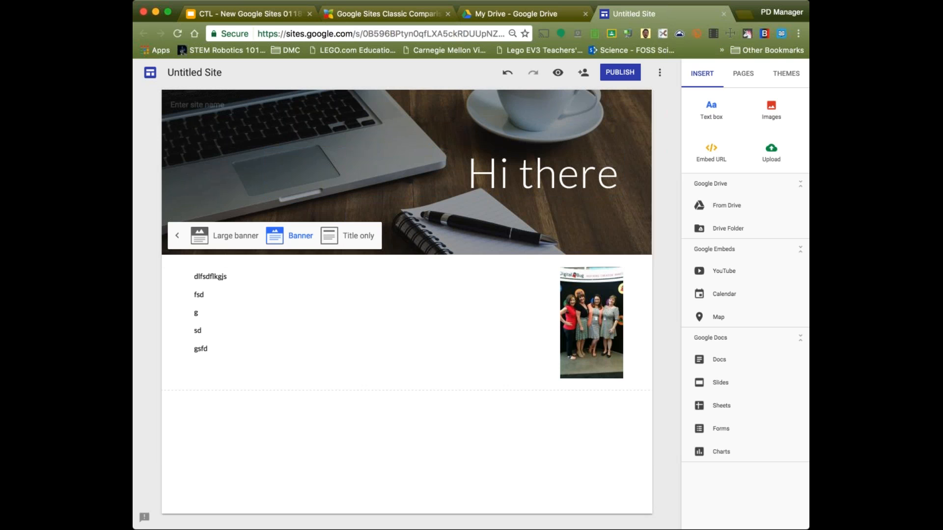
Step: Go to sites.google.com/new in a new browser tab and open the CTLTest site
key("super+t")
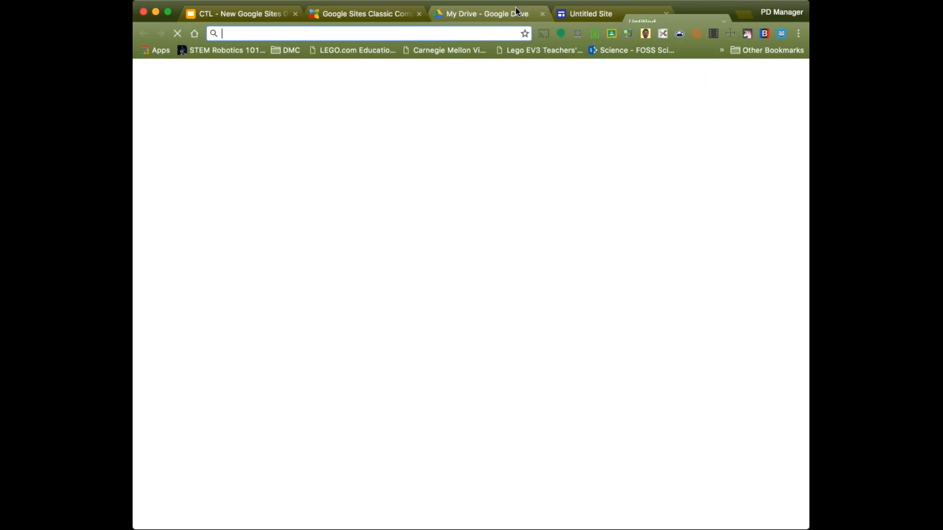
type("sites.google.com")
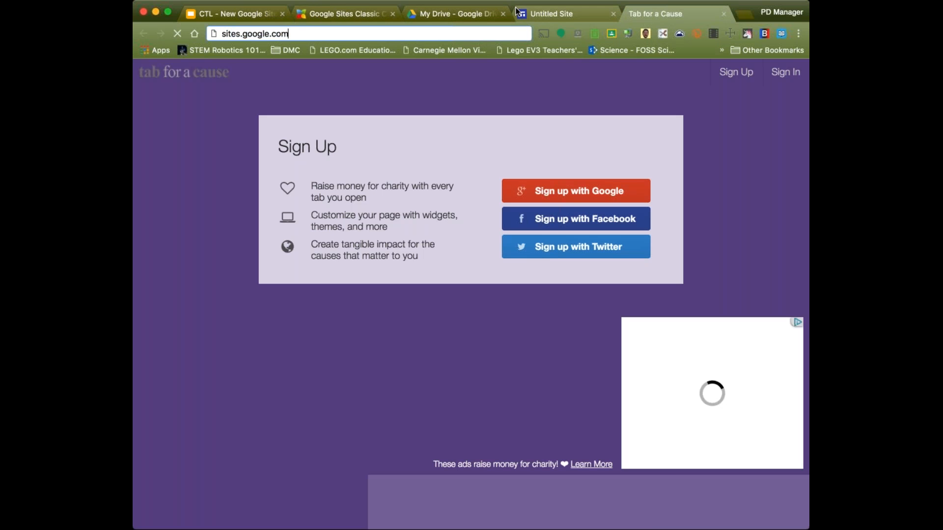
type("/new")
key("Return")
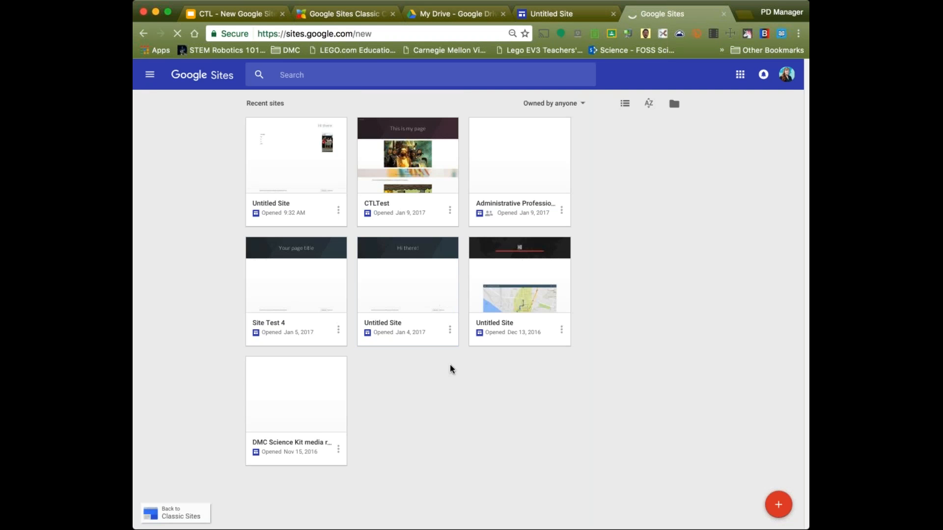
left_click(448, 344)
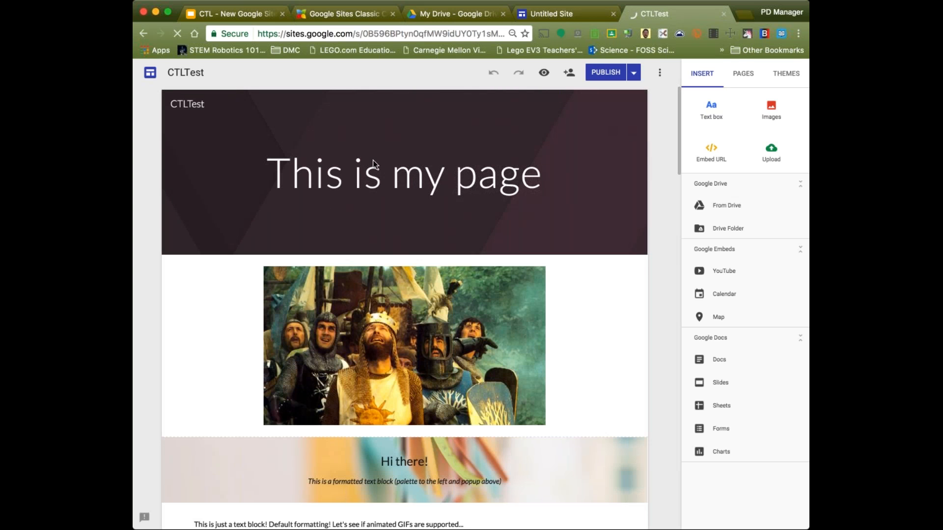
Step: Change the header image of the "This is my page" page to the pale seashore photo from the gallery
scroll(364, 169, "down", 15)
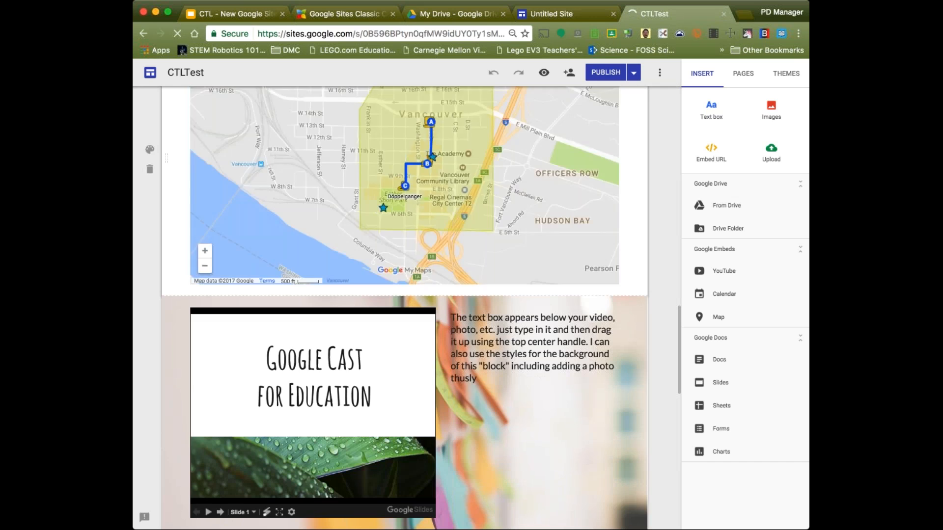
scroll(318, 219, "up", 15)
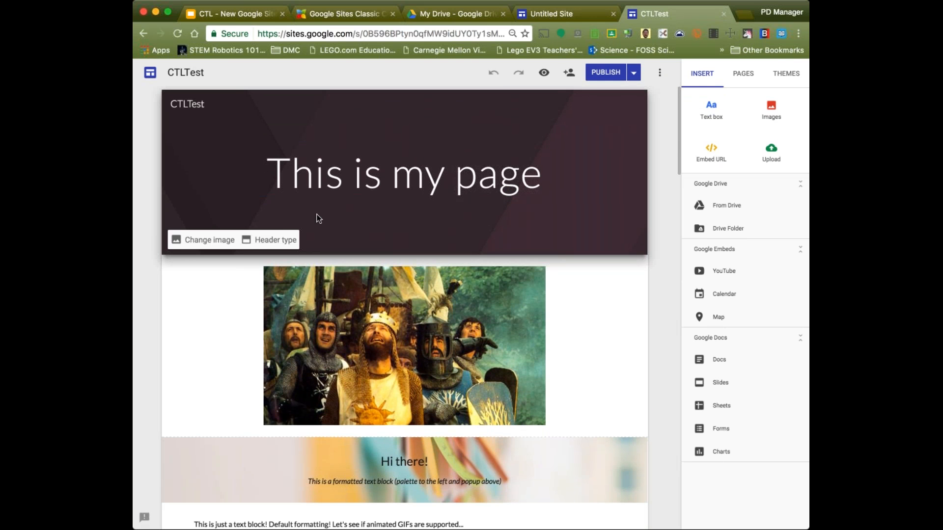
left_click(204, 240)
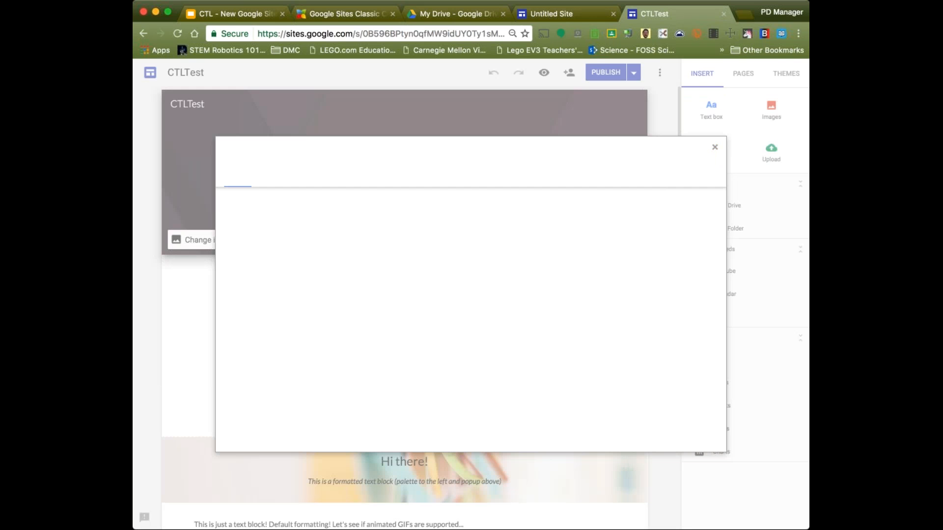
left_click(595, 236)
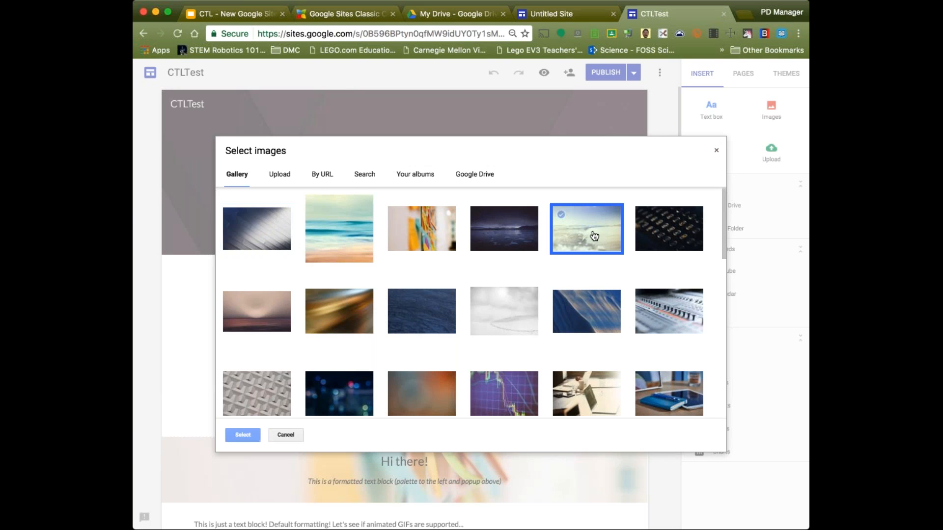
left_click(227, 435)
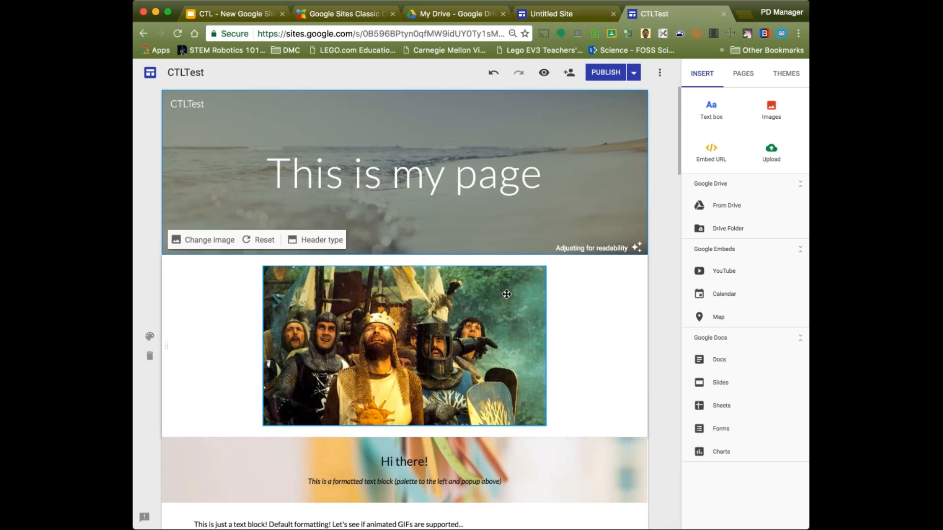
Step: Move the formatted "Hi there!" text block up into the row of the knights photo, beside the picture
scroll(560, 368, "down", 4)
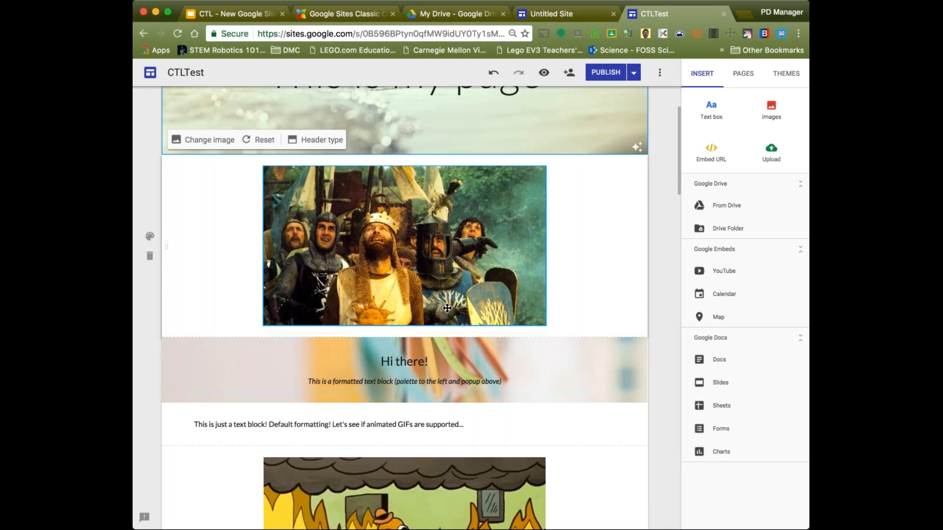
left_click(399, 348)
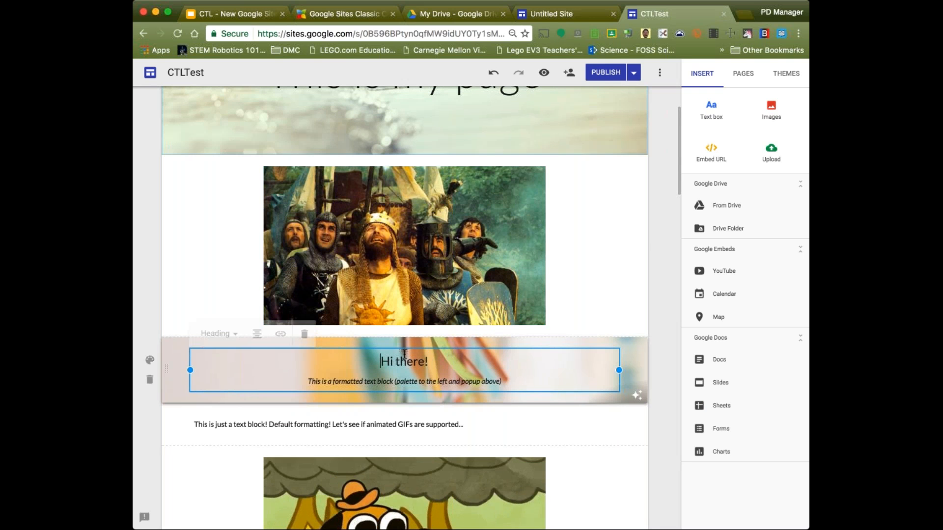
left_click_drag(399, 347, 411, 234)
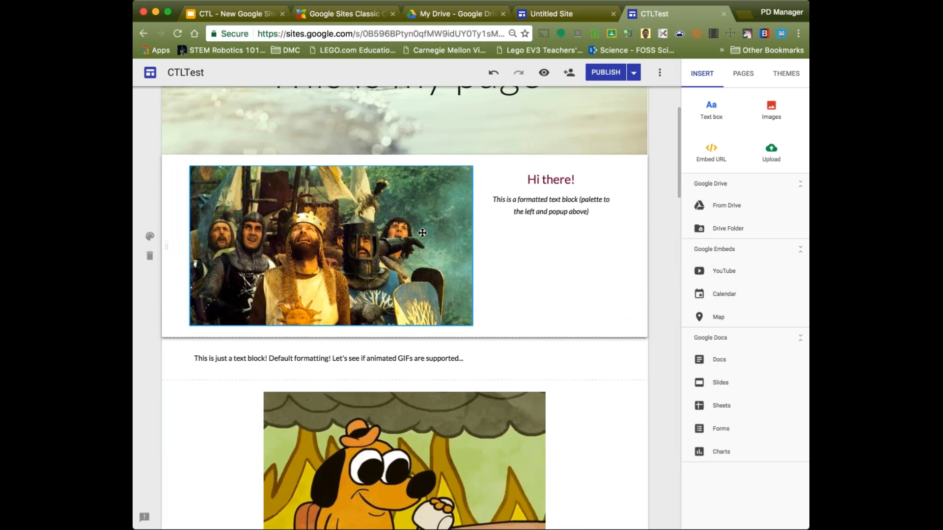
Step: Check which text styles are available for the italic line in the "Hi there!" text block
left_click(571, 195)
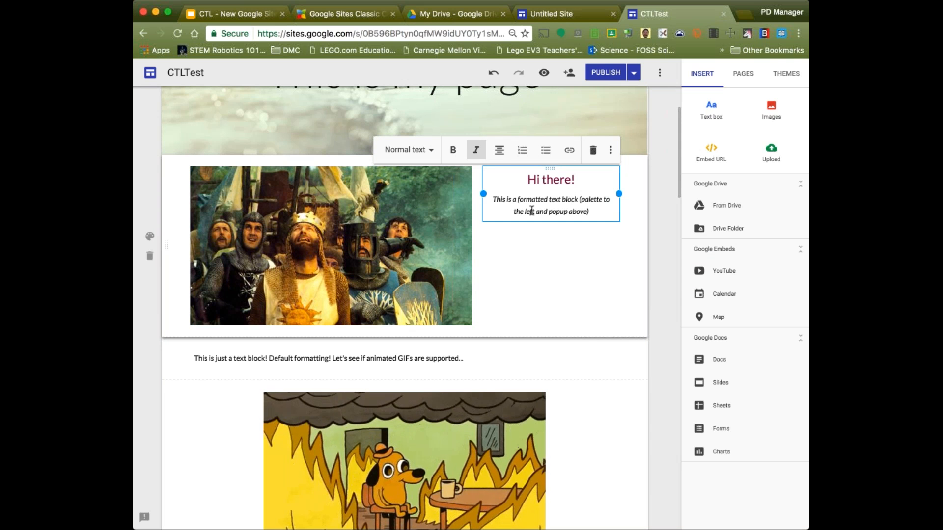
left_click(432, 151)
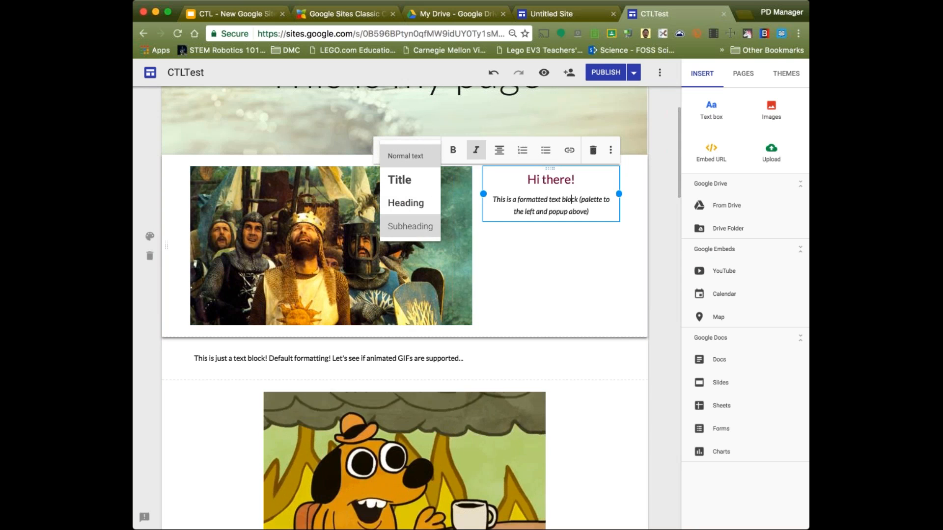
left_click(518, 207)
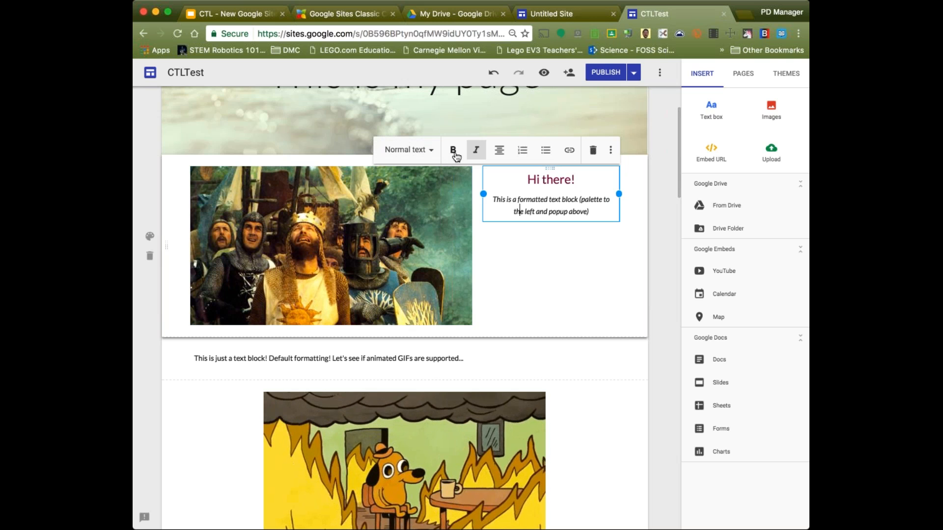
Step: Make the word "This" bold in the italic line of the "Hi there!" text block
double_click(499, 200)
left_click(453, 151)
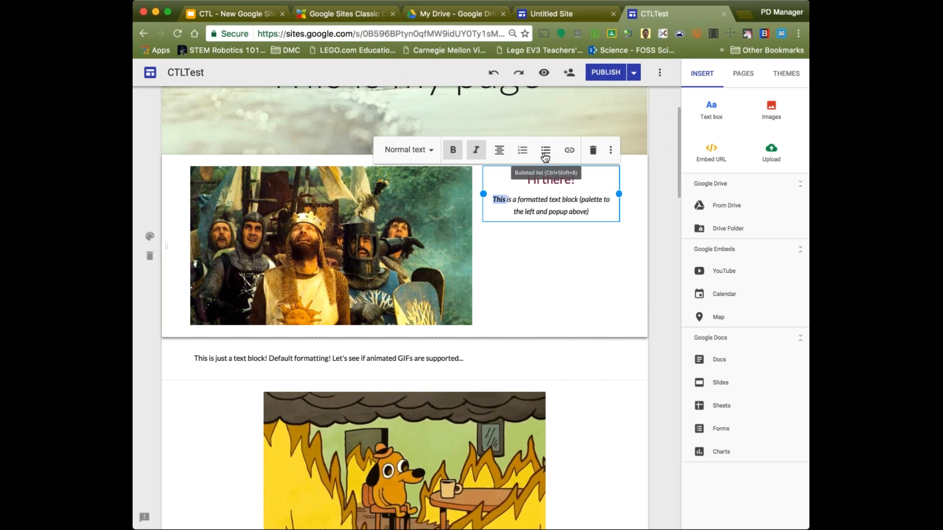
left_click(544, 211)
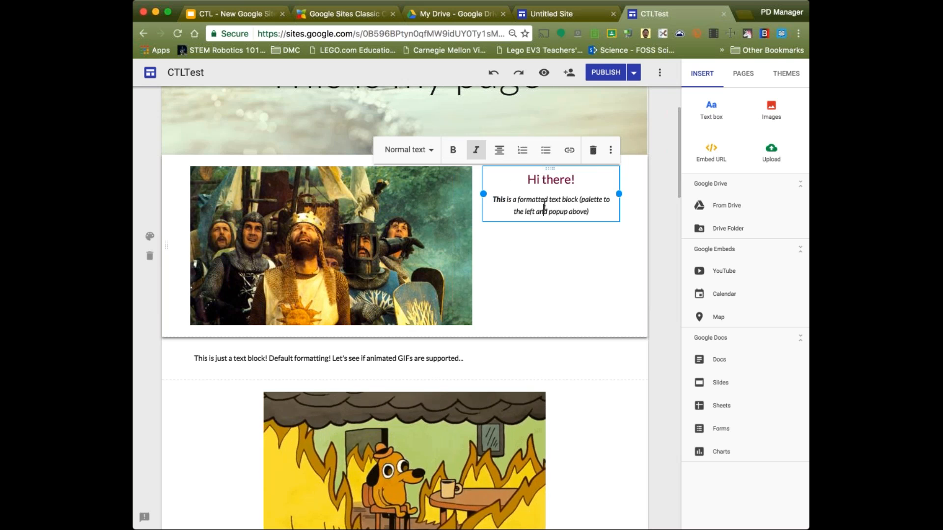
Step: Check the link settings for a phrase in the italic line of the "Hi there!" text block, without adding a link
left_click_drag(517, 208, 548, 199)
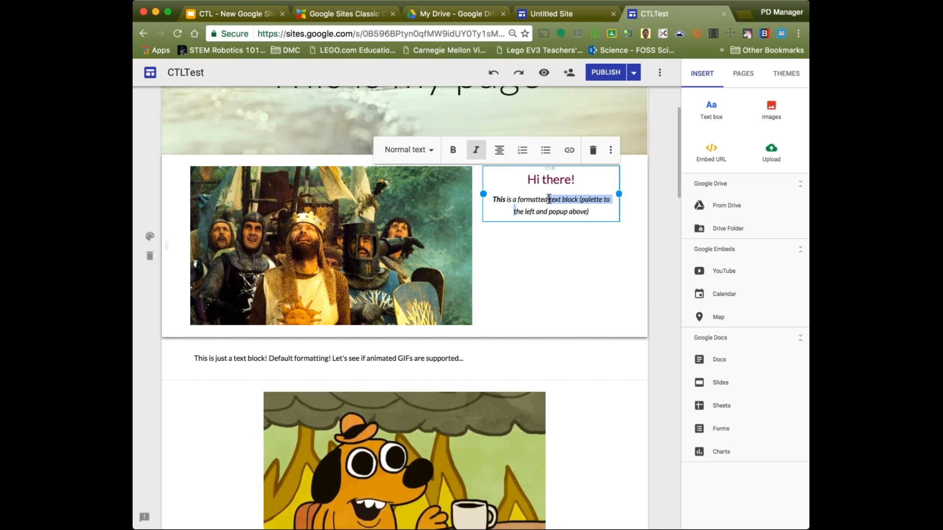
left_click(570, 150)
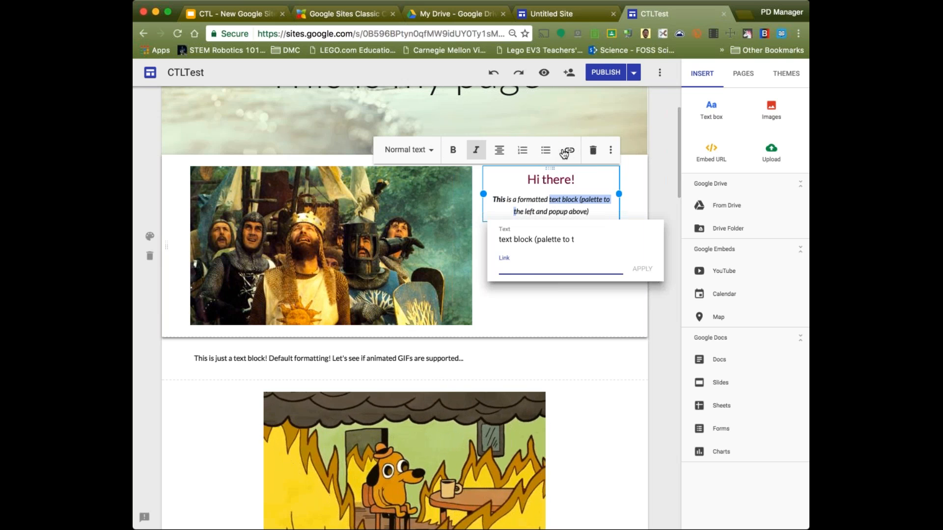
left_click(584, 208)
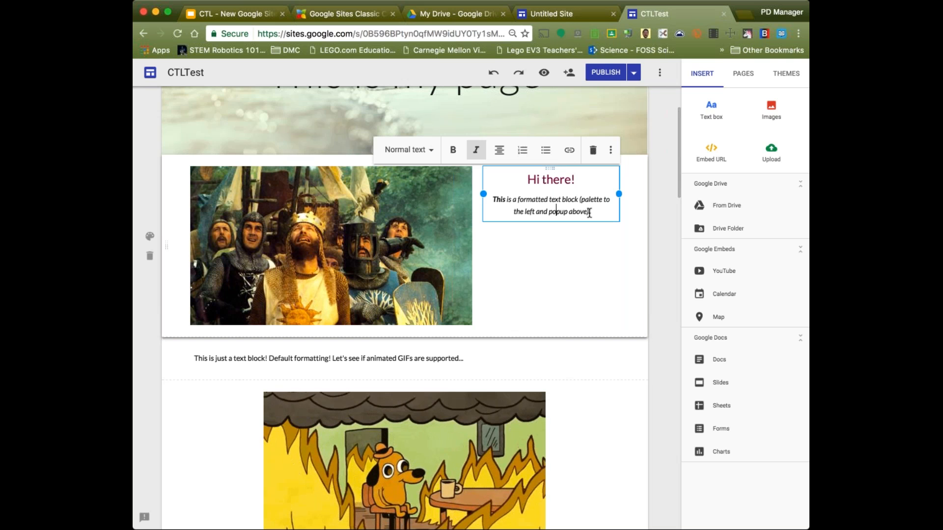
Step: Review the animated dog GIF and the embedded document "The NEW Google Sites: Pros and Pitfalls" on the page
scroll(403, 354, "down", 3)
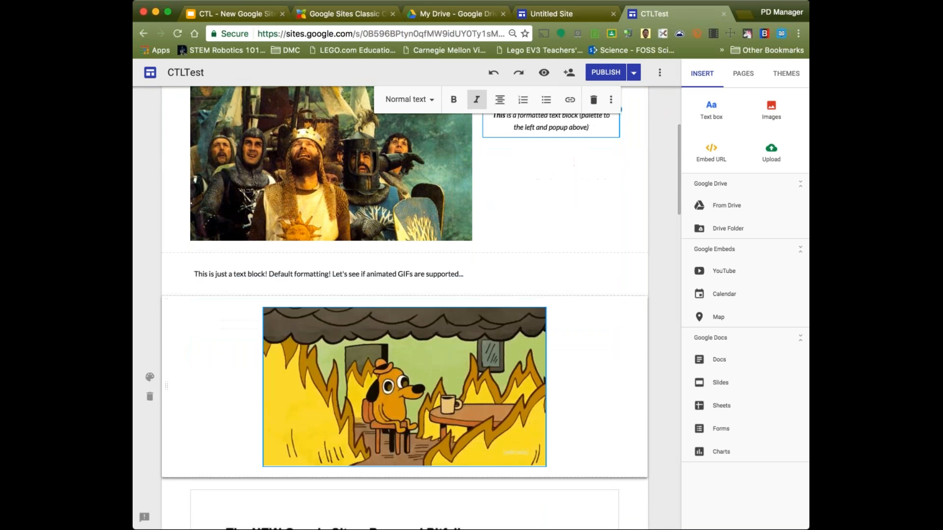
scroll(503, 368, "down", 5)
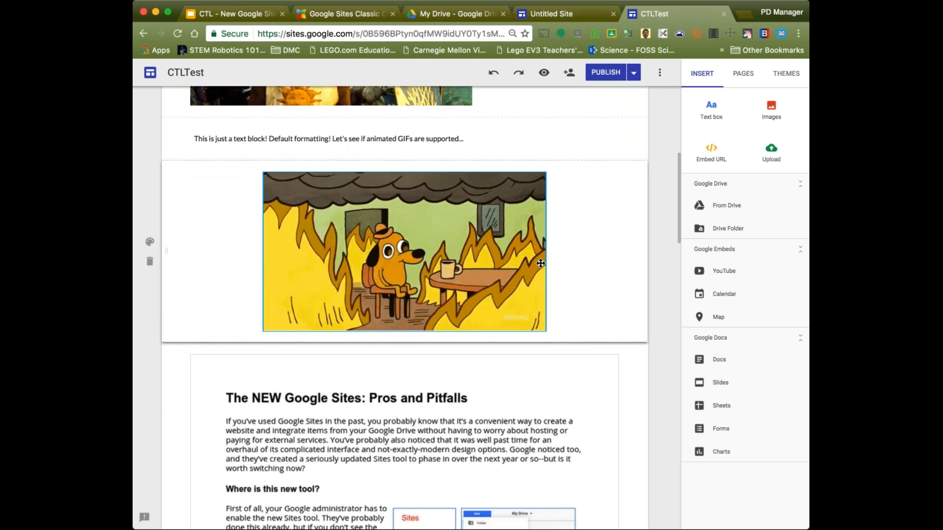
scroll(540, 264, "down", 2)
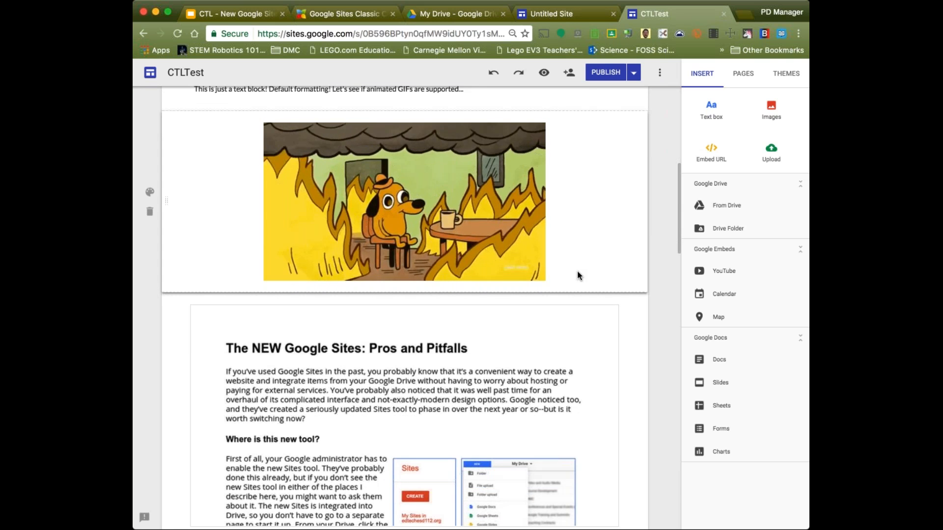
scroll(578, 275, "up", 1)
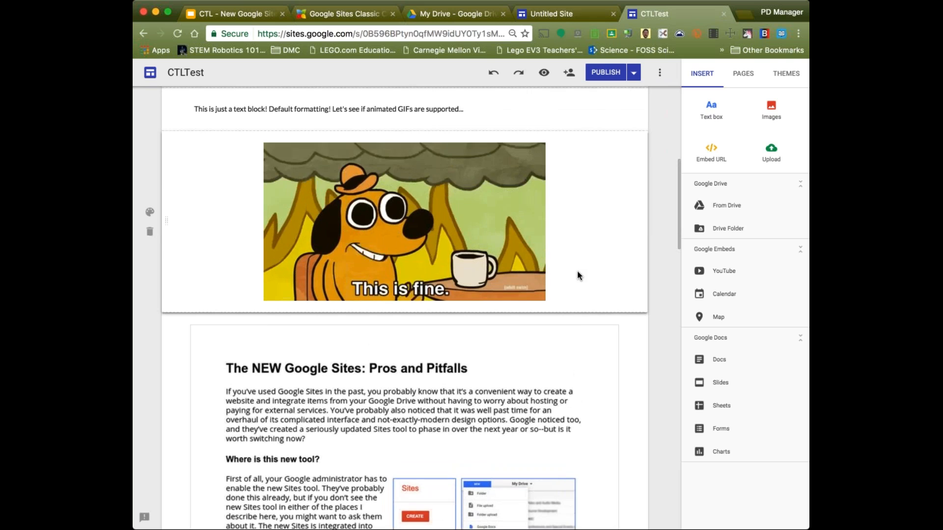
scroll(577, 276, "down", 2)
scroll(578, 275, "down", 3)
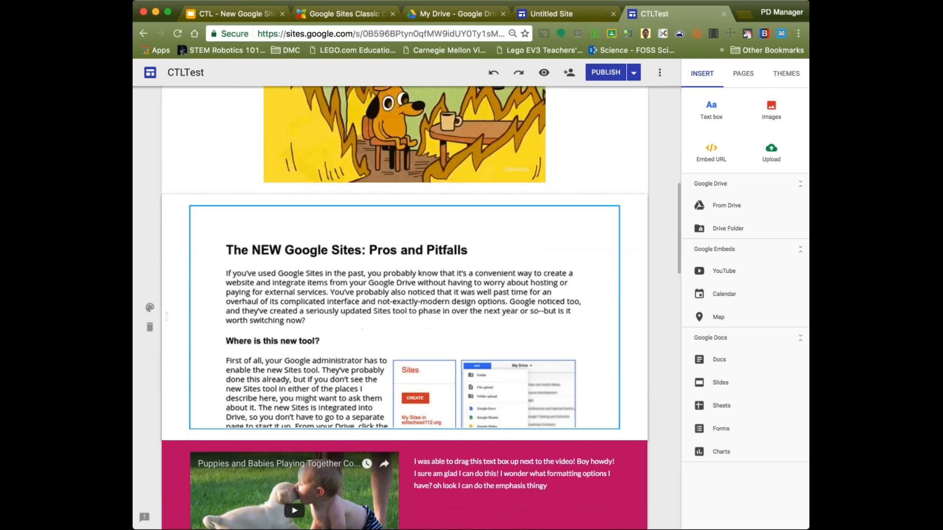
left_click(479, 251)
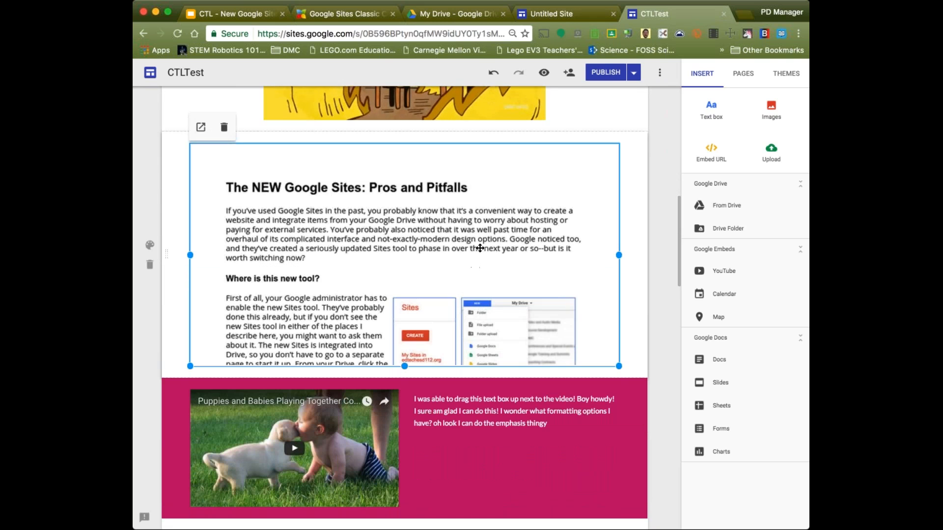
scroll(480, 247, "down", 1)
scroll(480, 247, "up", 1)
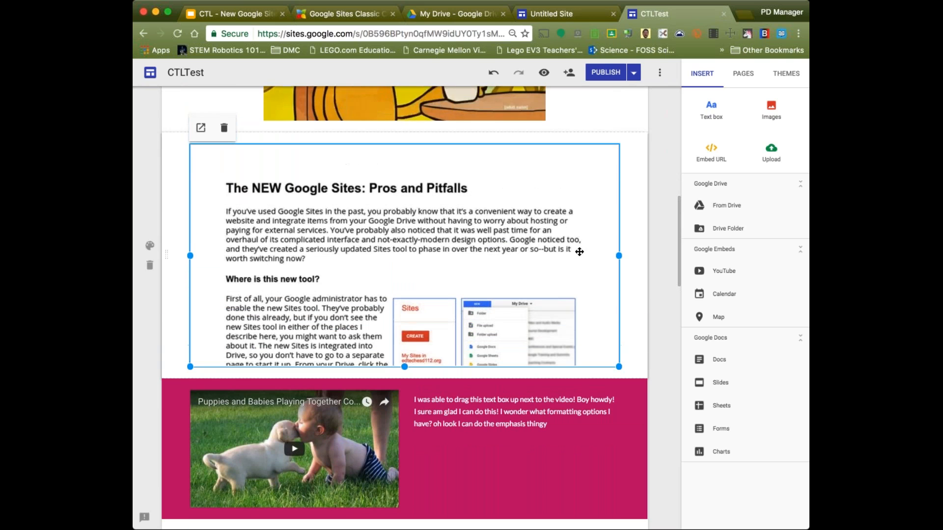
scroll(580, 252, "down", 4)
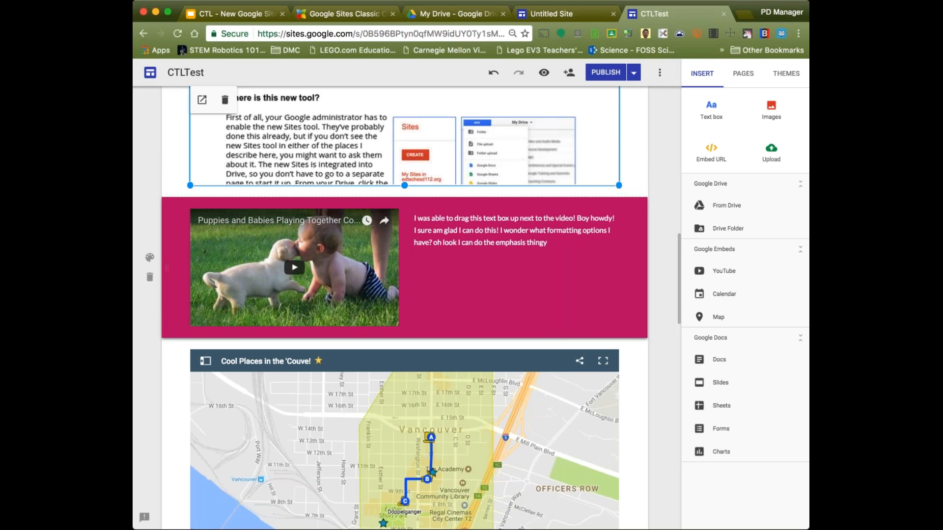
Step: Try the Regular, Emphasis 1 and Emphasis 2 section styles on the puppy video section
left_click(590, 281)
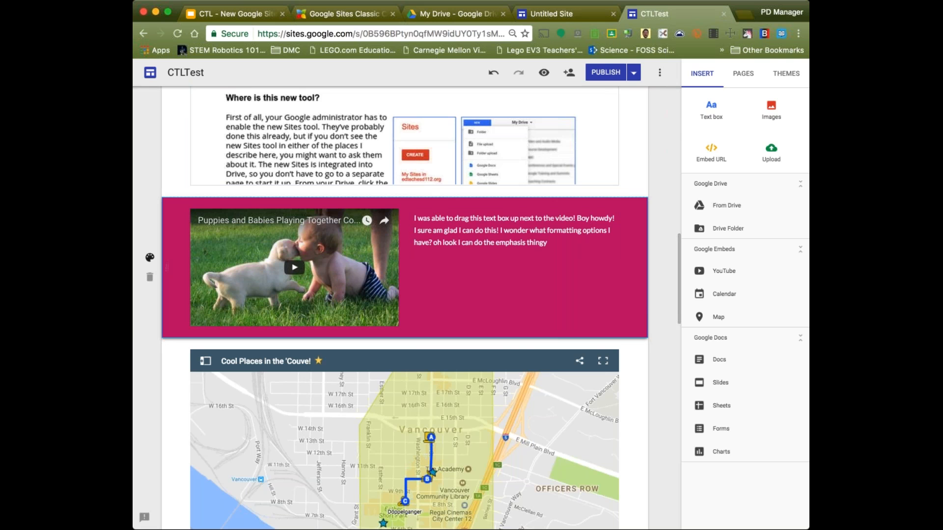
left_click(150, 259)
left_click(206, 246)
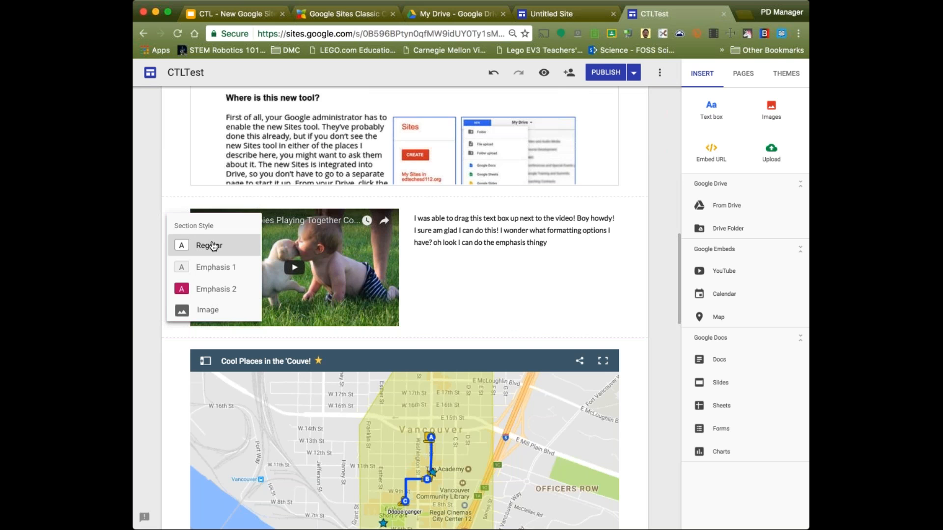
left_click(213, 267)
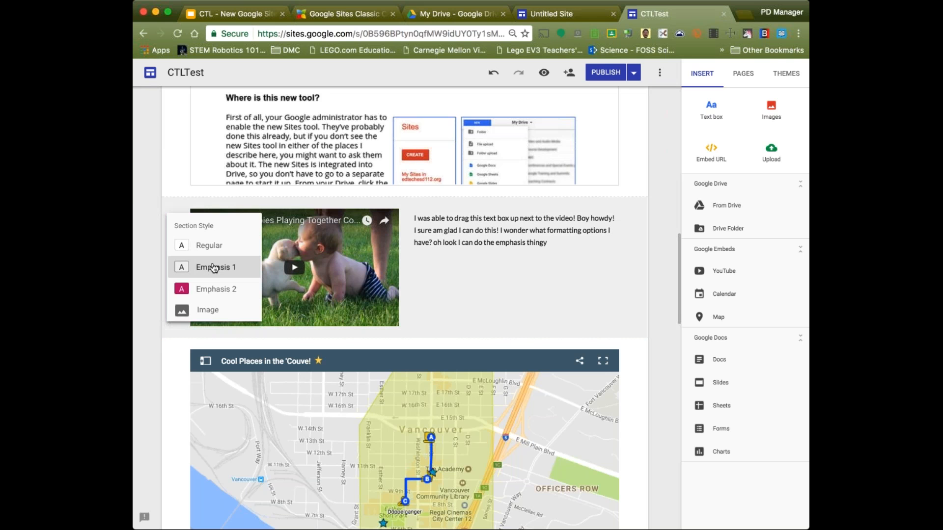
left_click(216, 293)
Step: Give the puppy video section an image background, using the purple line-chart photo from the gallery
left_click(211, 310)
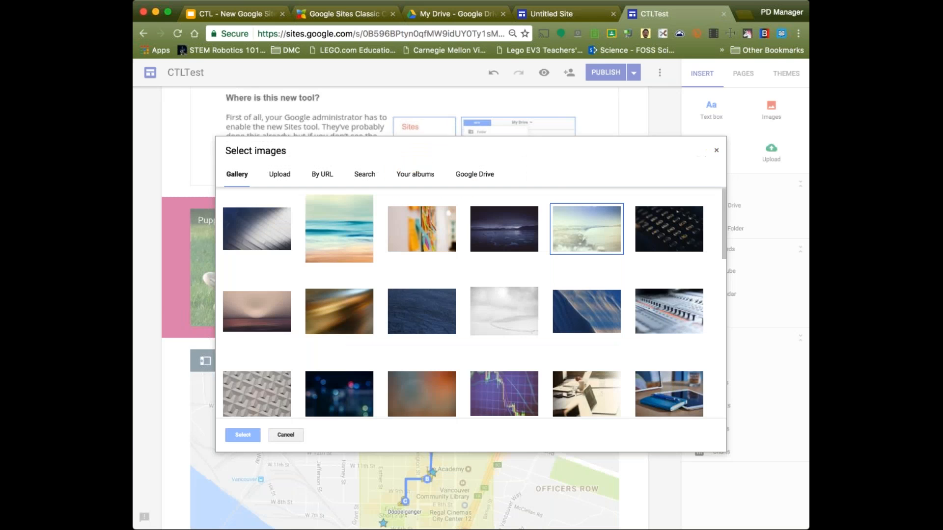
left_click(481, 388)
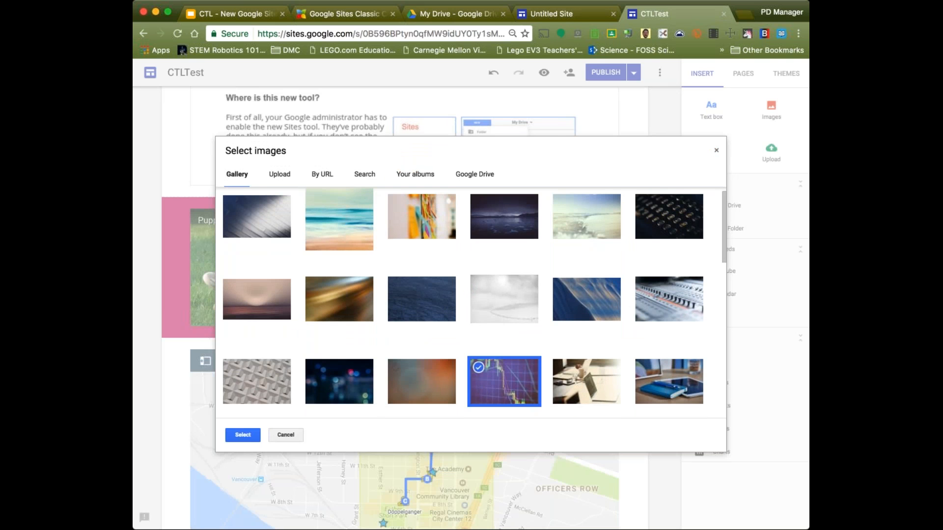
left_click(239, 433)
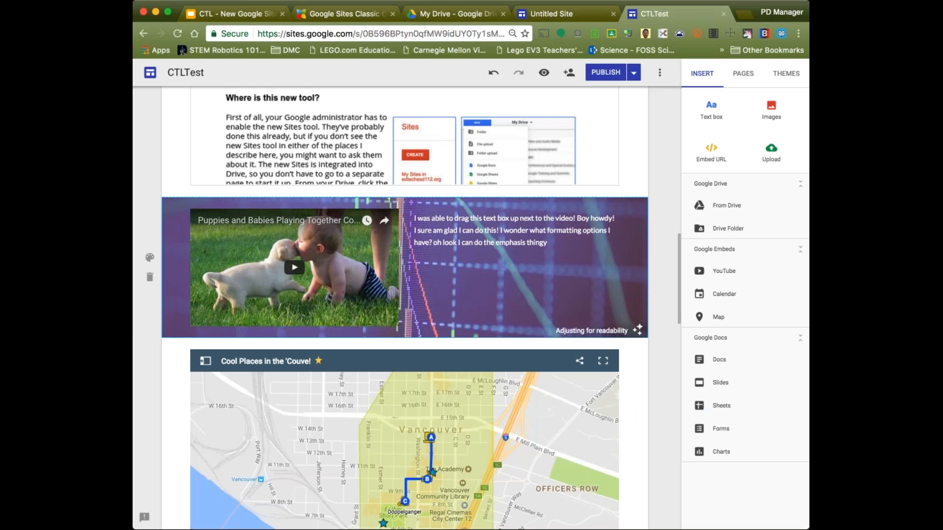
Step: Set the section style of the puppy video section to Emphasis 2
left_click(150, 257)
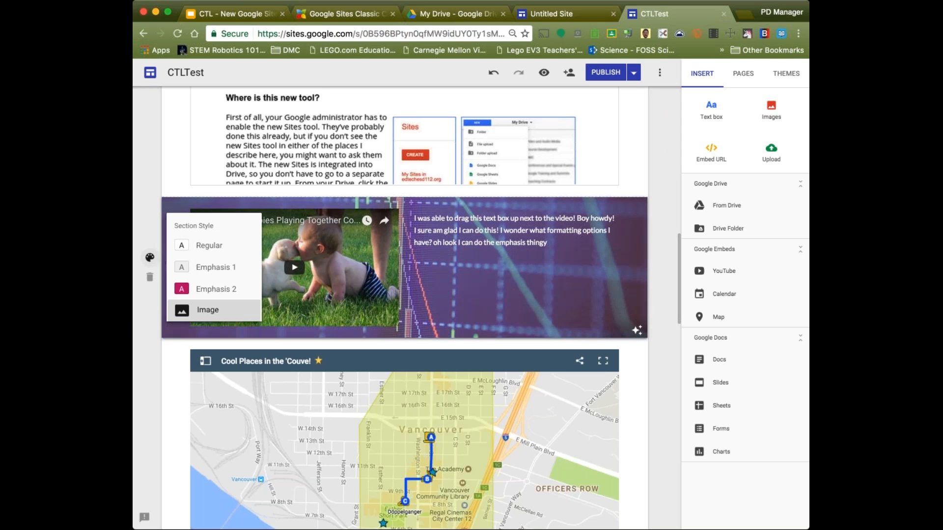
left_click(216, 289)
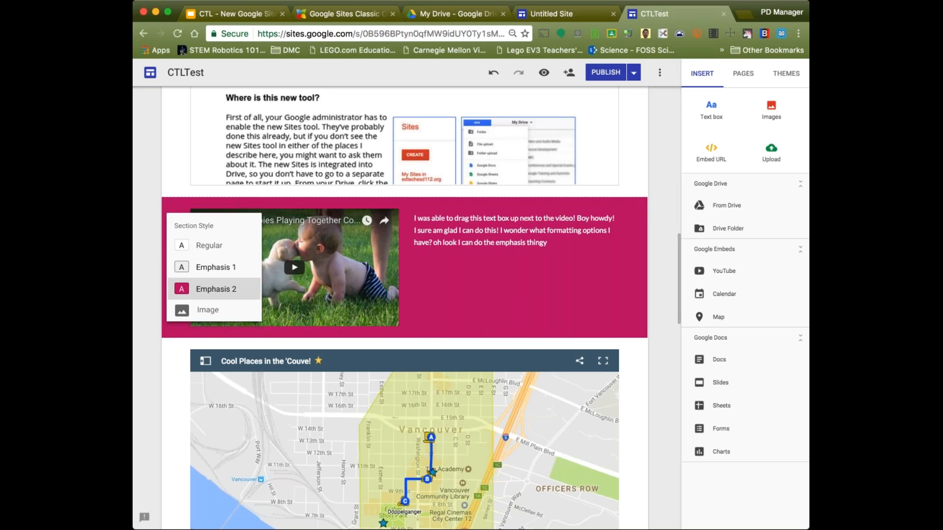
left_click(484, 277)
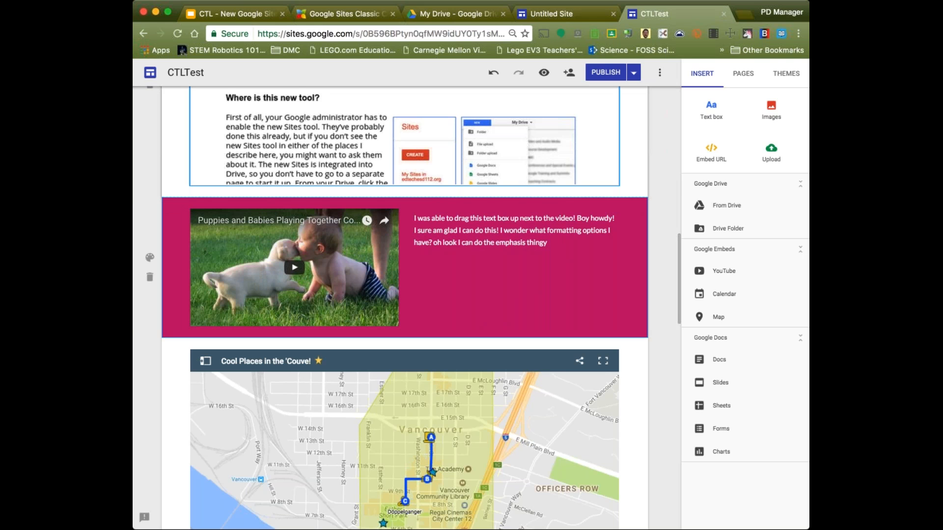
Step: Compare the teal and blue colors of the Simple theme on the site and settle on teal
left_click(786, 73)
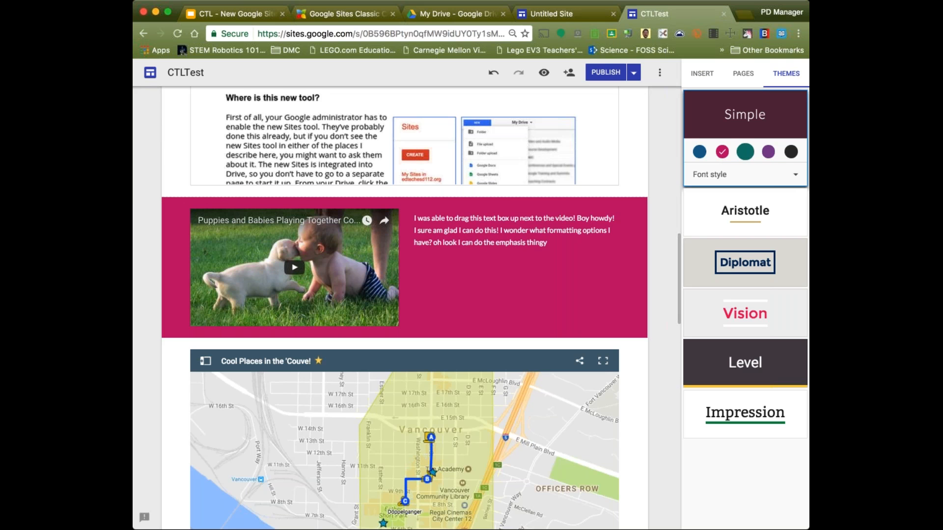
left_click(745, 152)
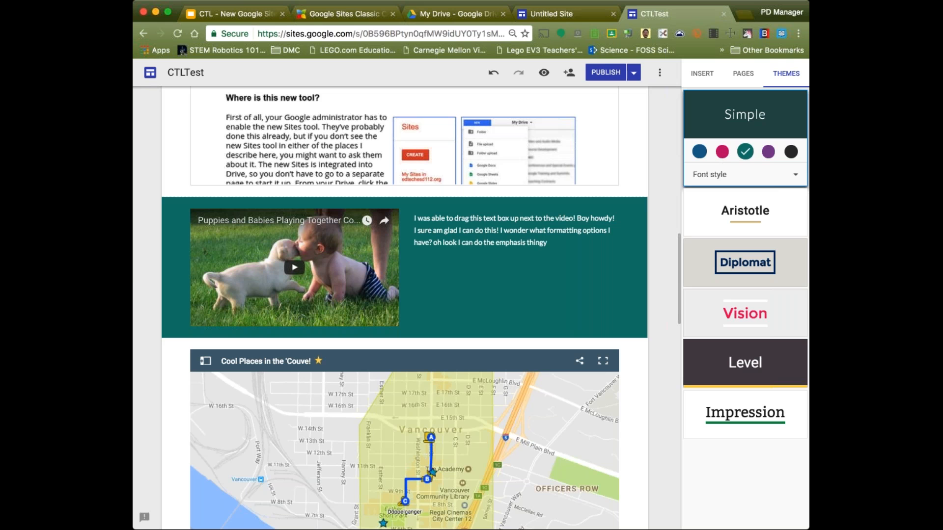
left_click(700, 152)
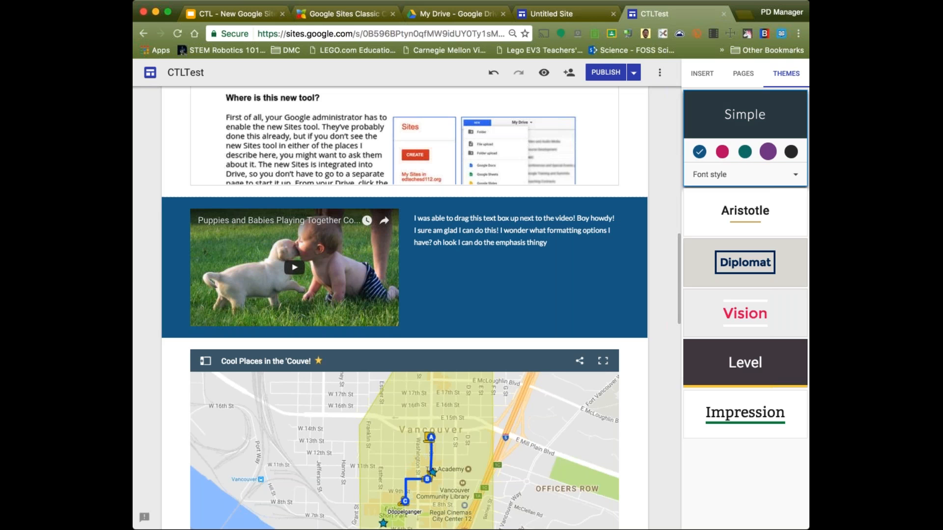
left_click(700, 152)
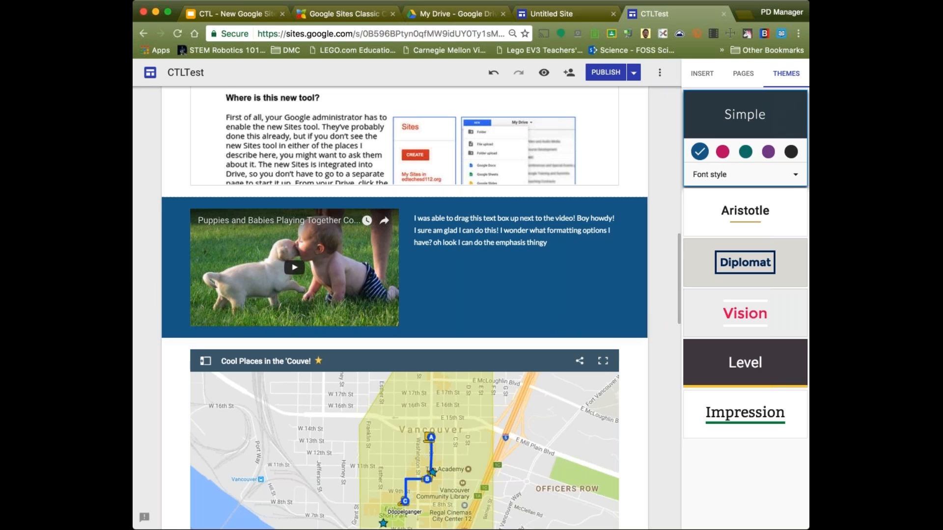
left_click(745, 153)
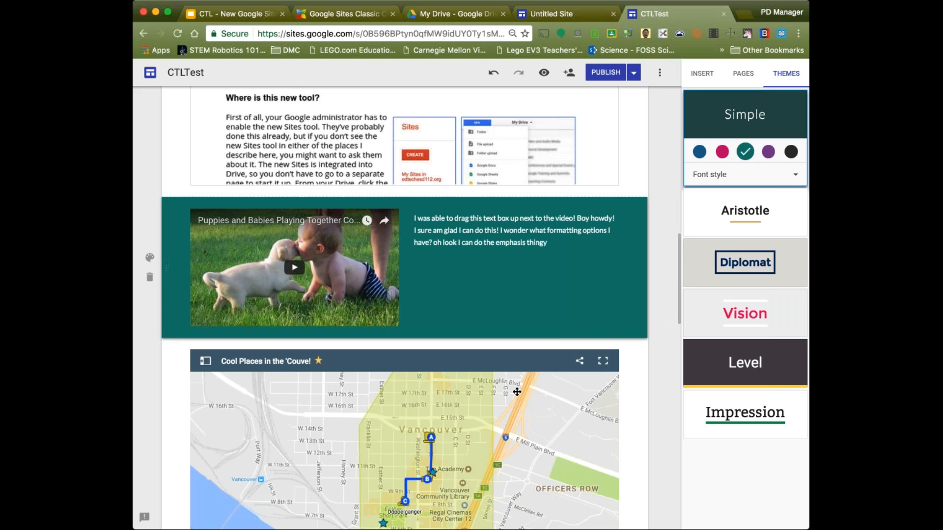
Step: Look over the embedded "Cool Places in the 'Couve!" map below the puppy video section
scroll(516, 391, "down", 1)
scroll(517, 392, "down", 3)
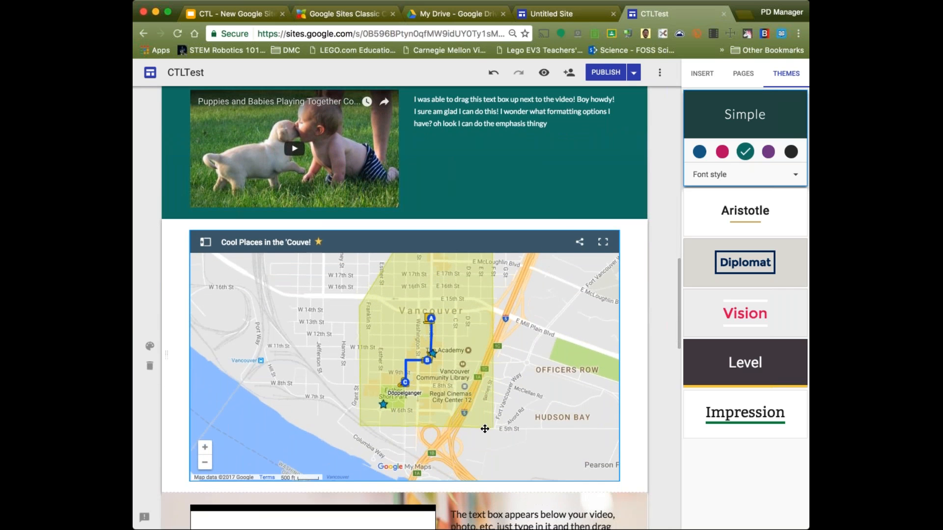
scroll(485, 429, "down", 2)
left_click_drag(486, 325, 461, 323)
left_click(461, 323)
left_click_drag(492, 265, 414, 245)
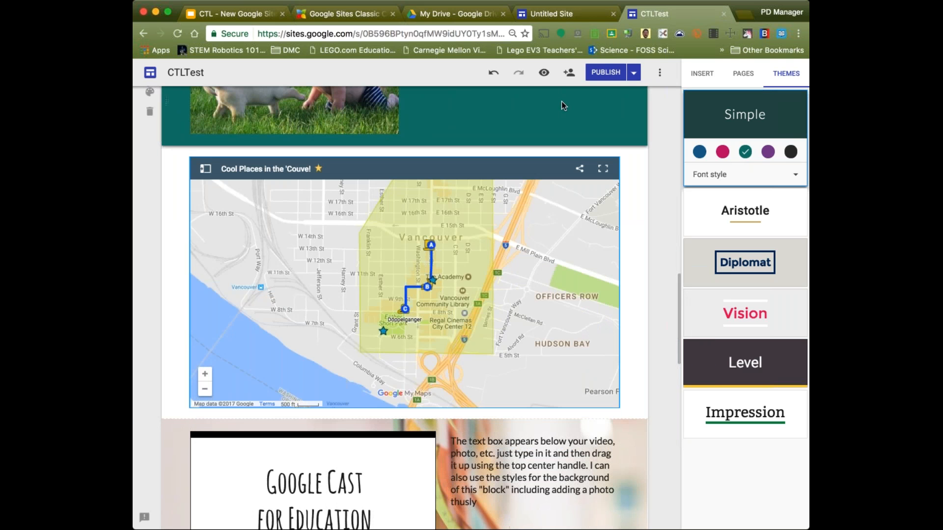
Step: Preview the site and look through its images, embedded document, video, map and slides sections
left_click(544, 73)
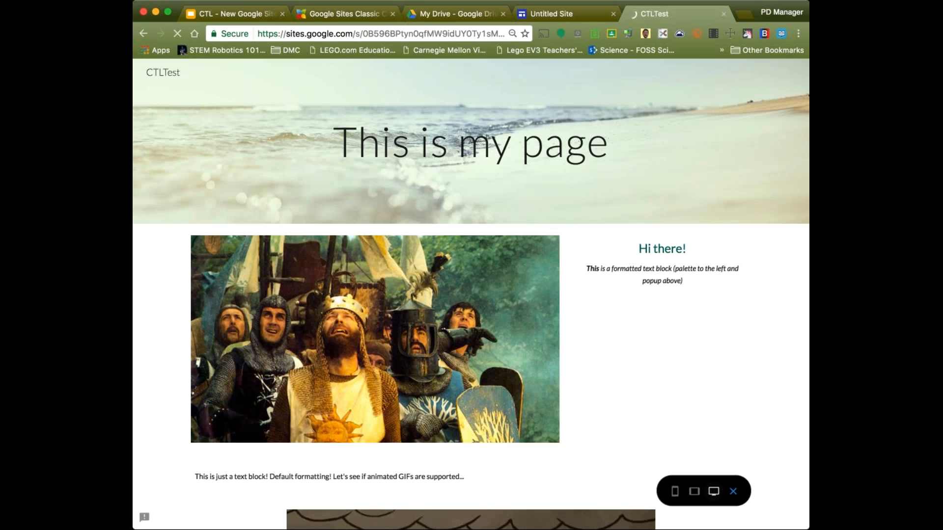
scroll(546, 126, "down", 2)
scroll(562, 242, "down", 3)
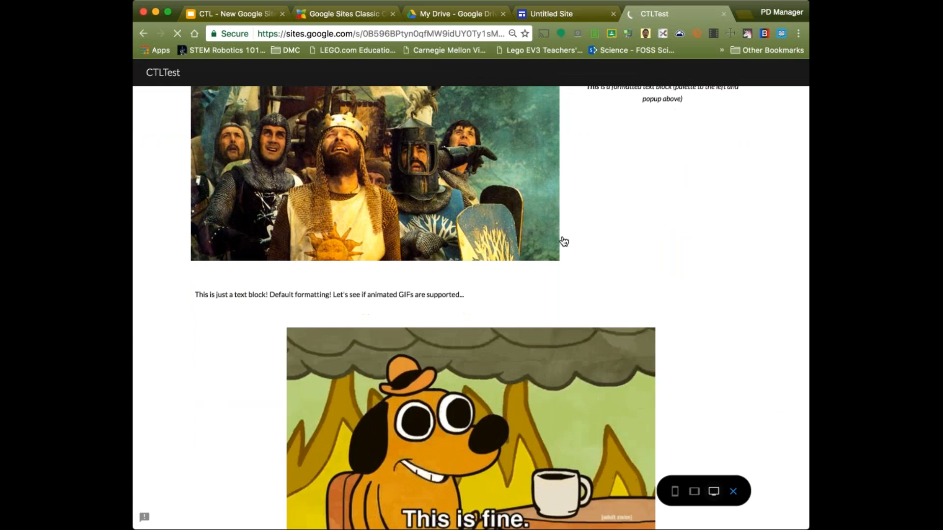
scroll(589, 474, "down", 4)
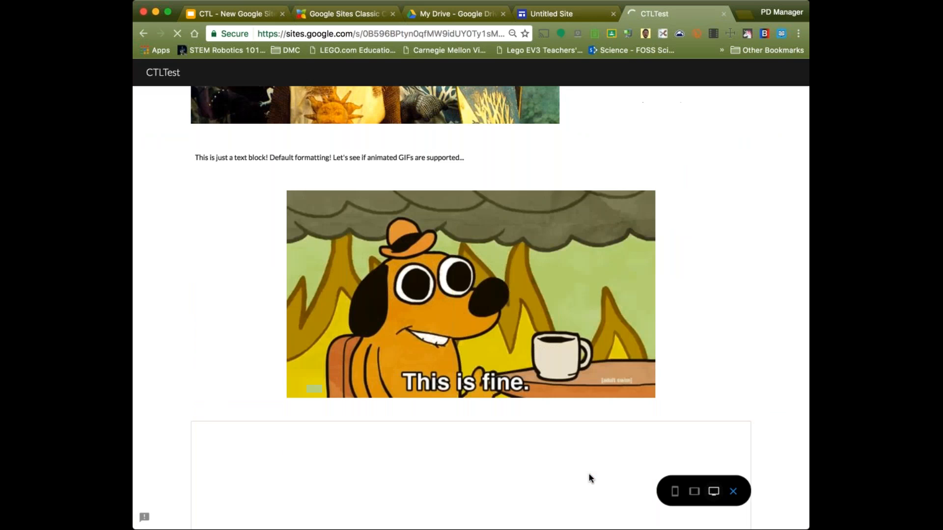
scroll(467, 471, "down", 3)
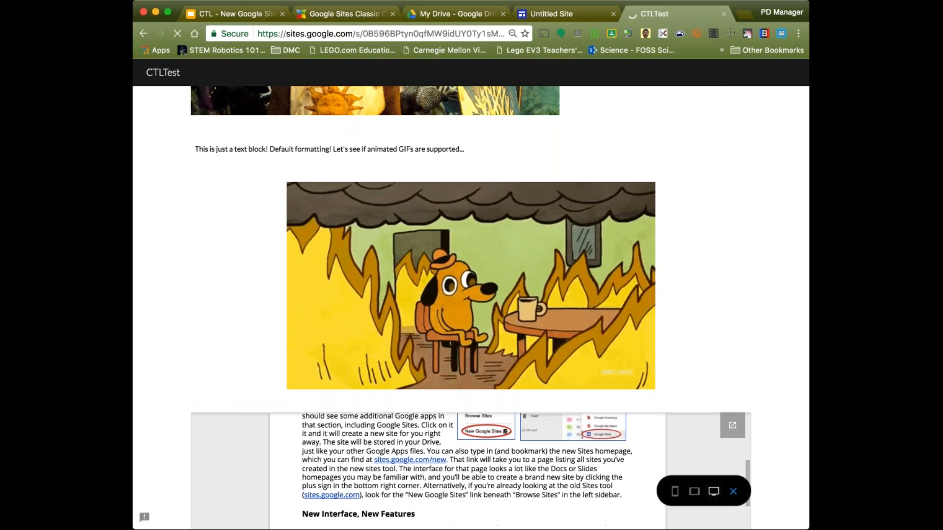
scroll(786, 414, "down", 10)
scroll(786, 414, "down", 2)
scroll(786, 414, "up", 3)
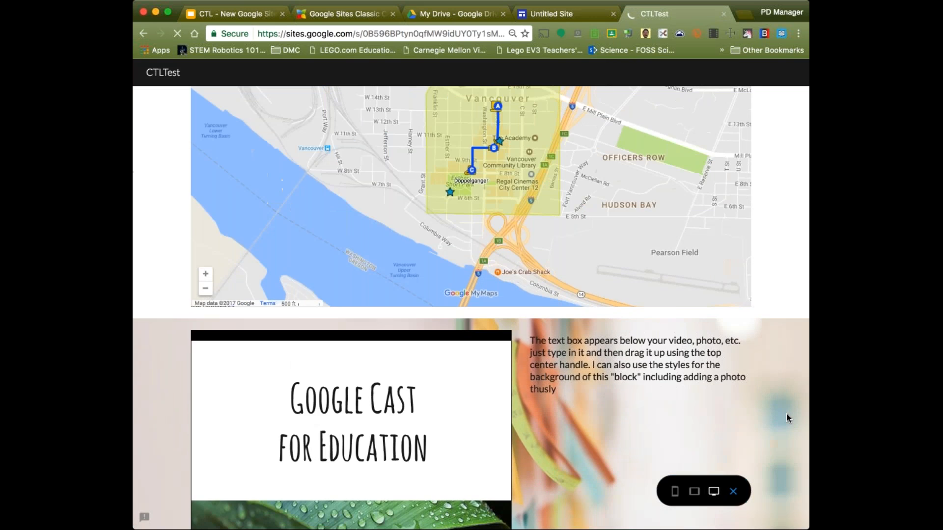
scroll(786, 413, "up", 5)
scroll(786, 414, "up", 6)
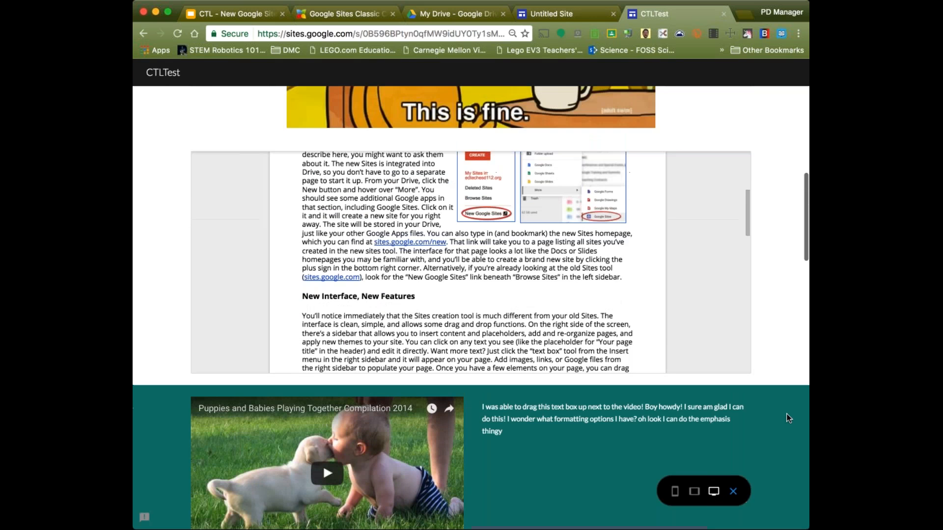
Step: Look over the embedded document above the puppy video section in the site preview
scroll(546, 239, "down", 1)
scroll(547, 239, "up", 5)
scroll(547, 239, "down", 2)
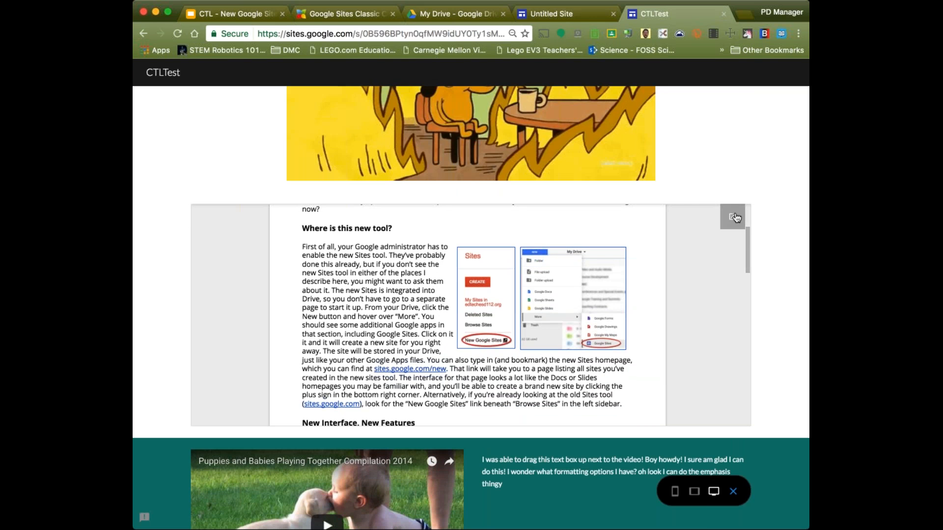
scroll(777, 357, "down", 1)
scroll(777, 359, "down", 1)
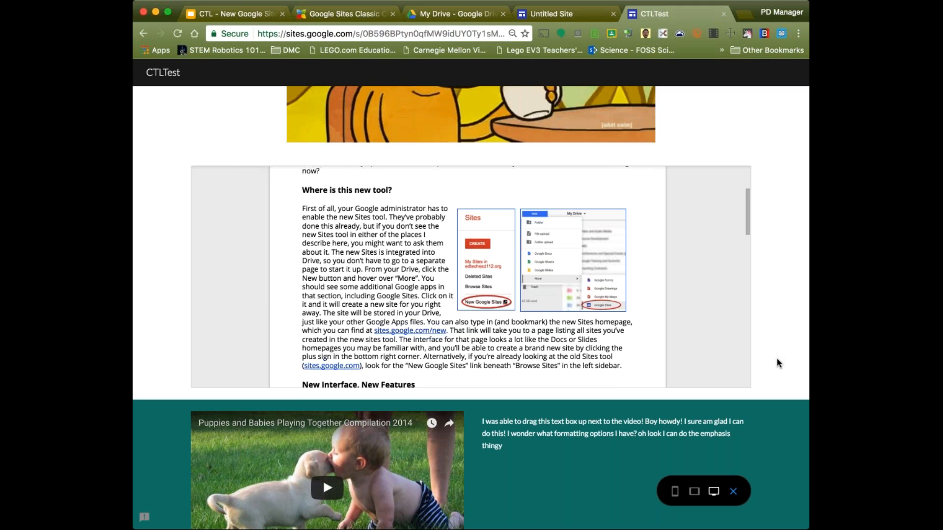
scroll(777, 359, "down", 3)
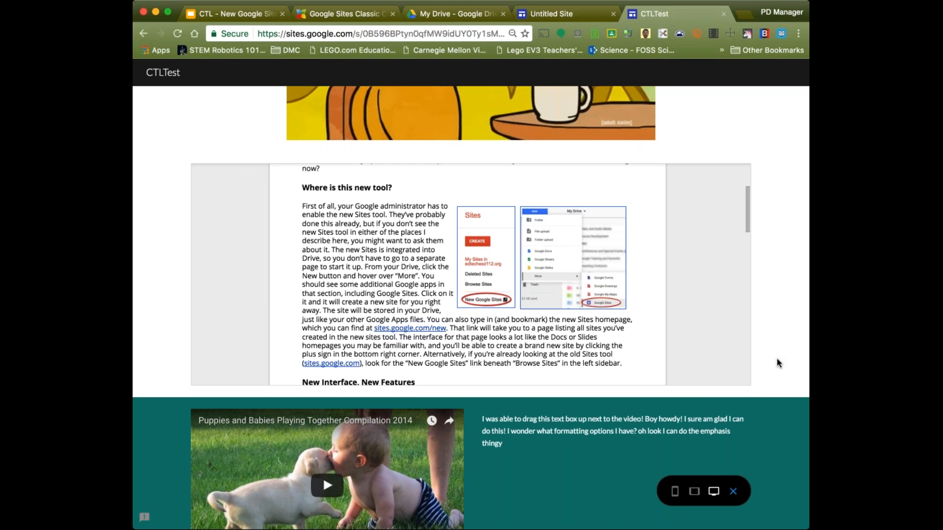
Step: Zoom in on the embedded "Cool Places in the 'Couve!" map and pan around the Esther Short Park area
scroll(777, 359, "down", 10)
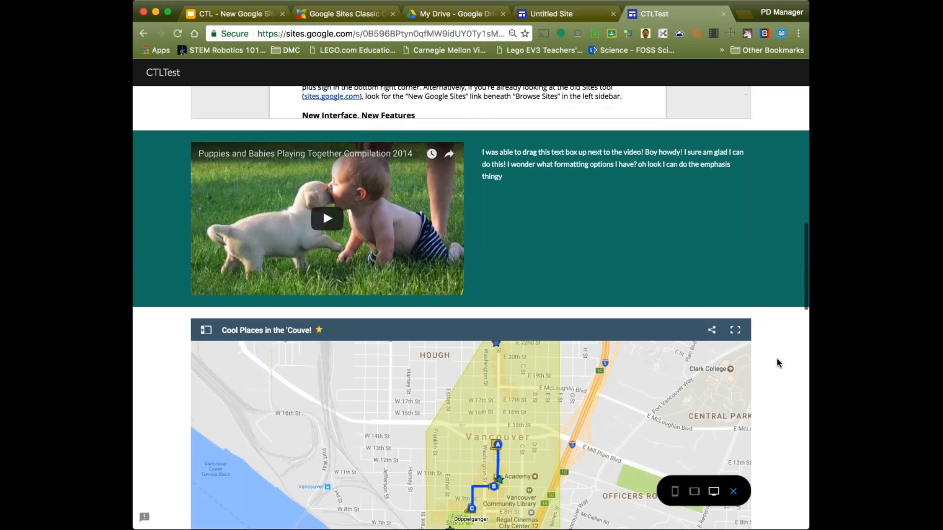
left_click_drag(596, 351, 539, 407)
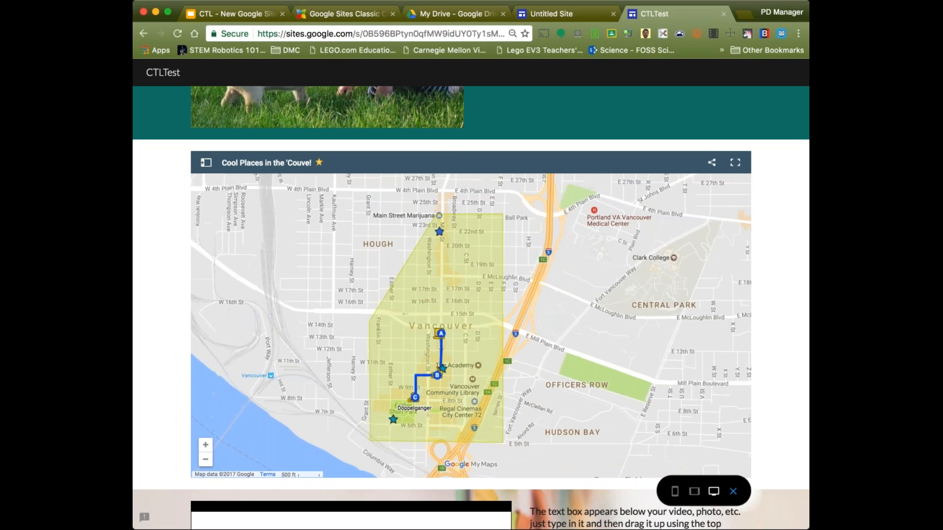
left_click(205, 445)
left_click(205, 446)
left_click(206, 446)
left_click_drag(503, 393, 680, 279)
left_click_drag(317, 382, 257, 175)
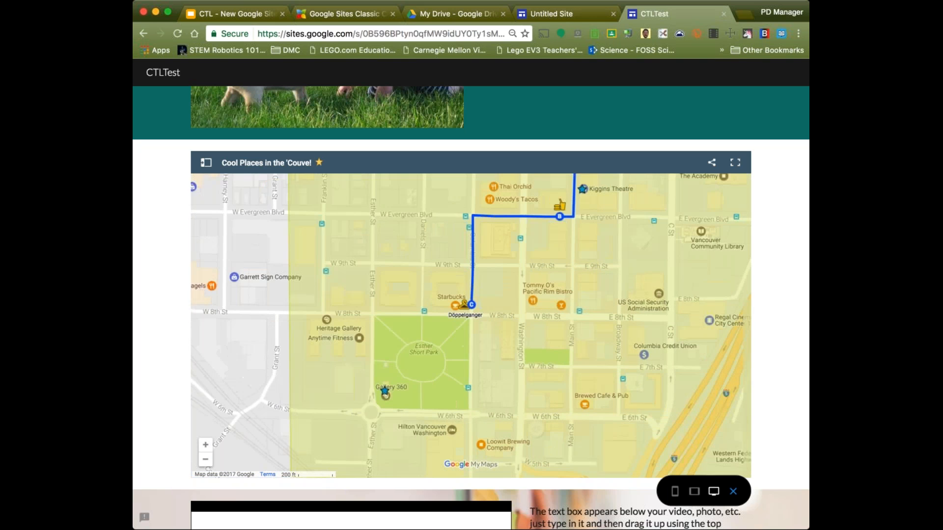
Step: Zoom the embedded map back out and pan it so the whole A-B-C route is in view
scroll(400, 483, "down", 2)
scroll(400, 483, "down", 6)
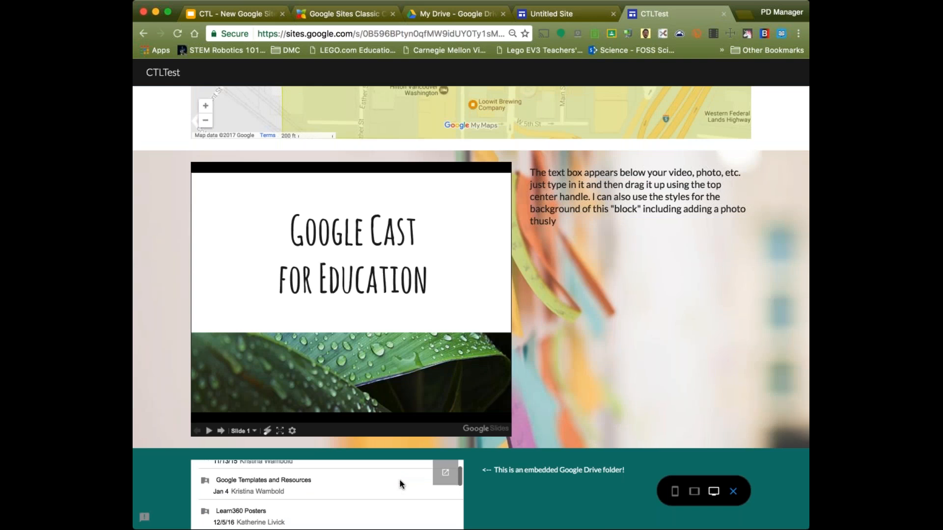
scroll(642, 325, "up", 1)
scroll(642, 325, "up", 5)
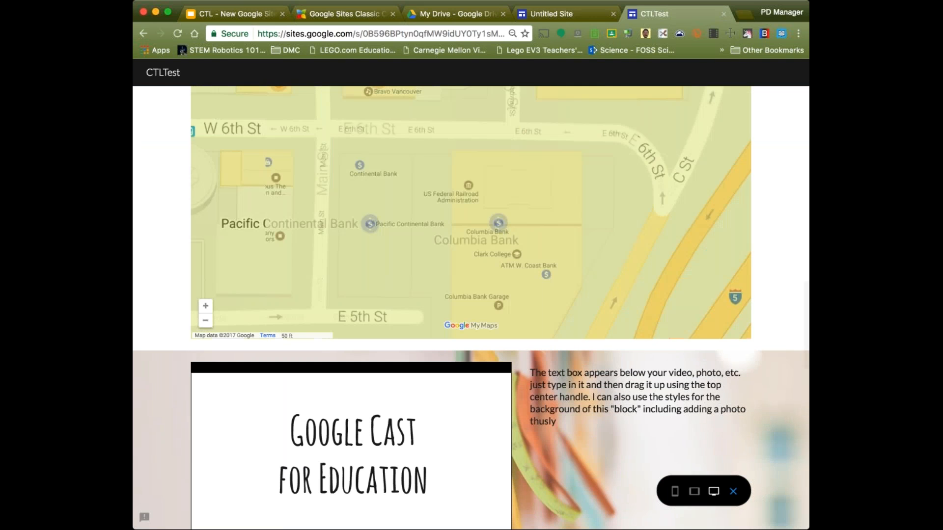
left_click(206, 321)
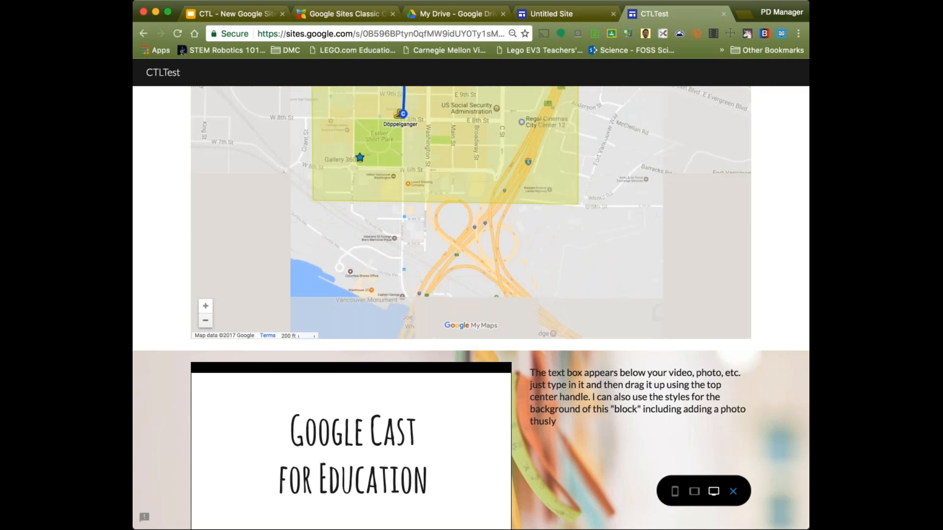
scroll(781, 324, "up", 5)
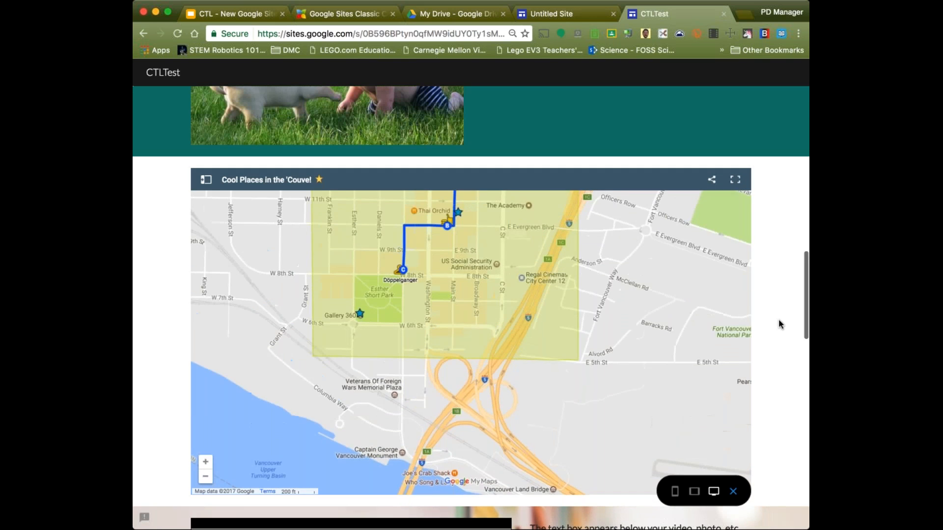
mouse_move(678, 358)
left_mouse_down()
mouse_move(659, 424)
mouse_move(675, 508)
left_mouse_up()
left_click_drag(641, 359, 634, 270)
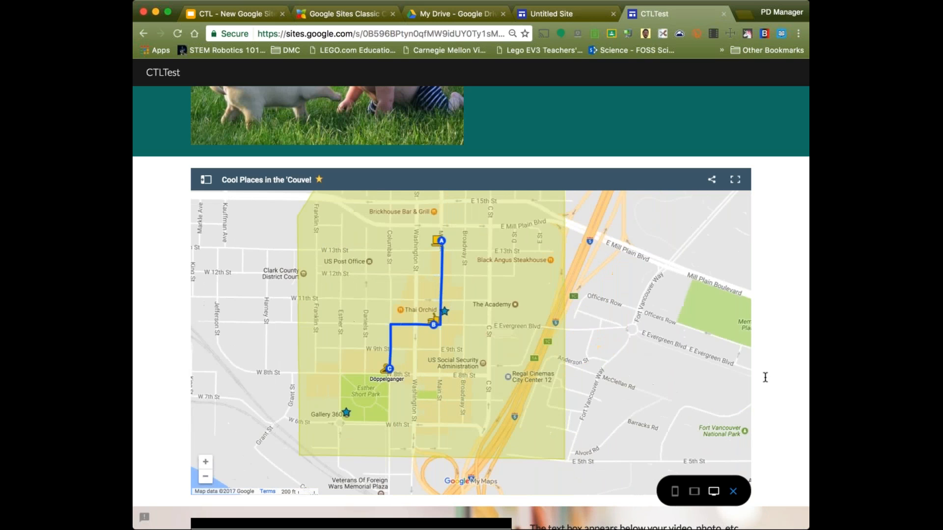
Step: Advance the embedded "Google Cast for Education" slides to slide 3 and return to slide 1
scroll(765, 377, "down", 3)
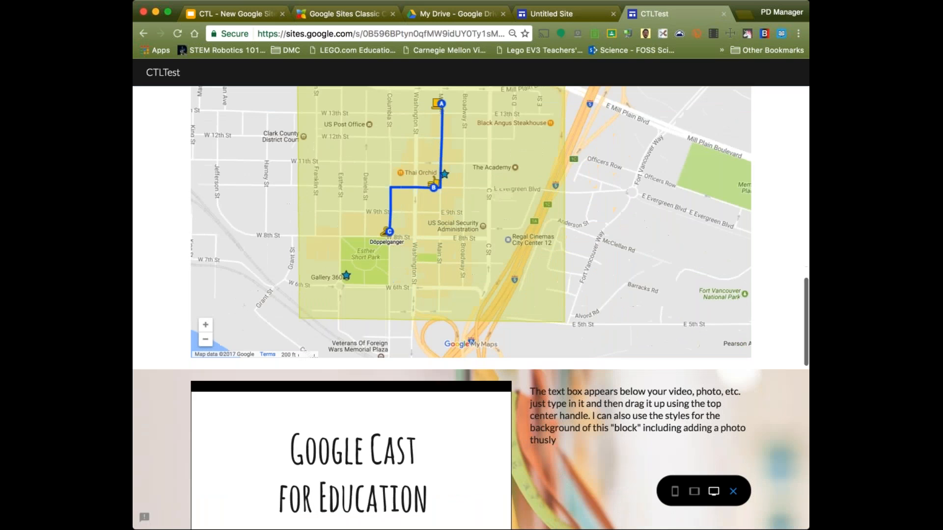
scroll(765, 376, "down", 1)
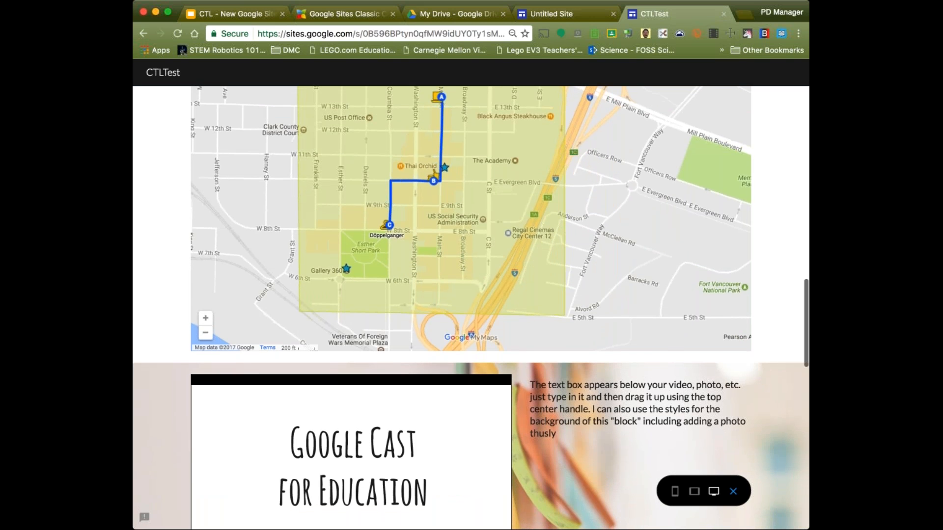
scroll(765, 376, "down", 4)
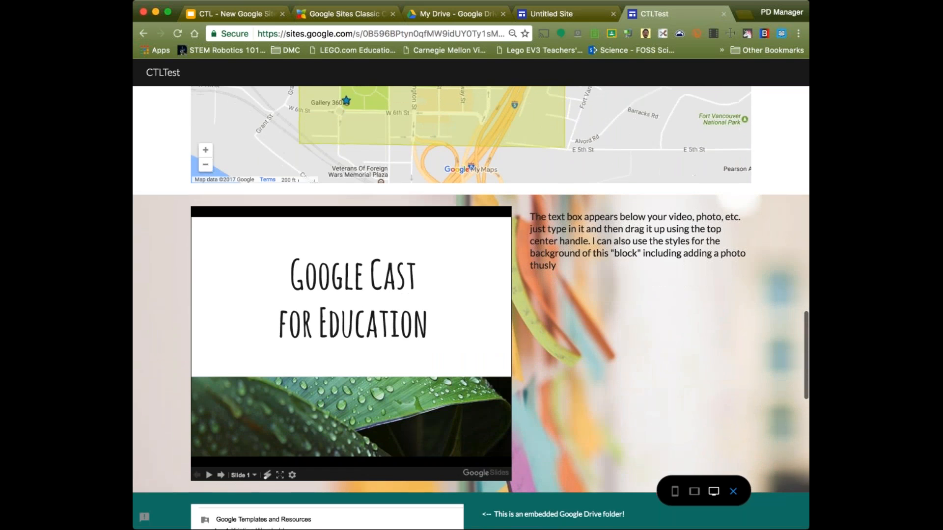
scroll(471, 308, "down", 1)
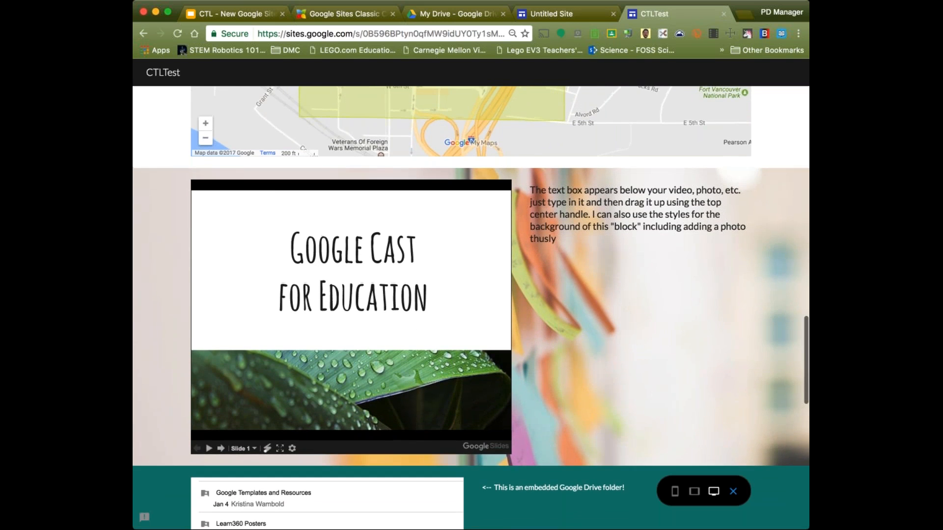
scroll(471, 308, "down", 3)
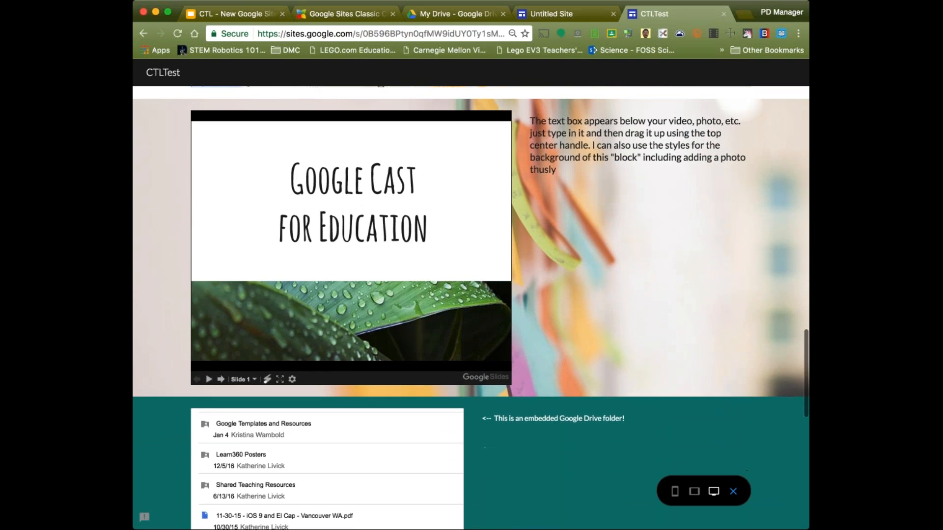
scroll(325, 347, "up", 1)
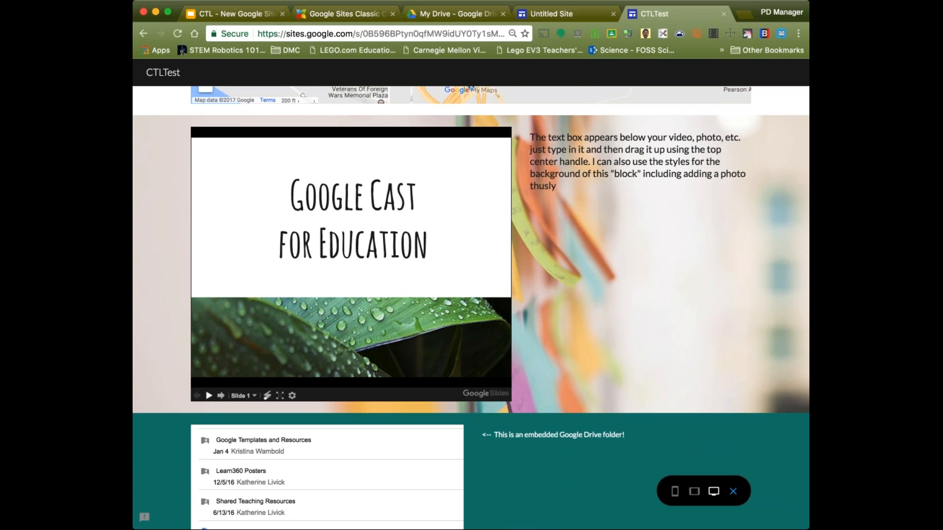
left_click(220, 396)
left_click(220, 398)
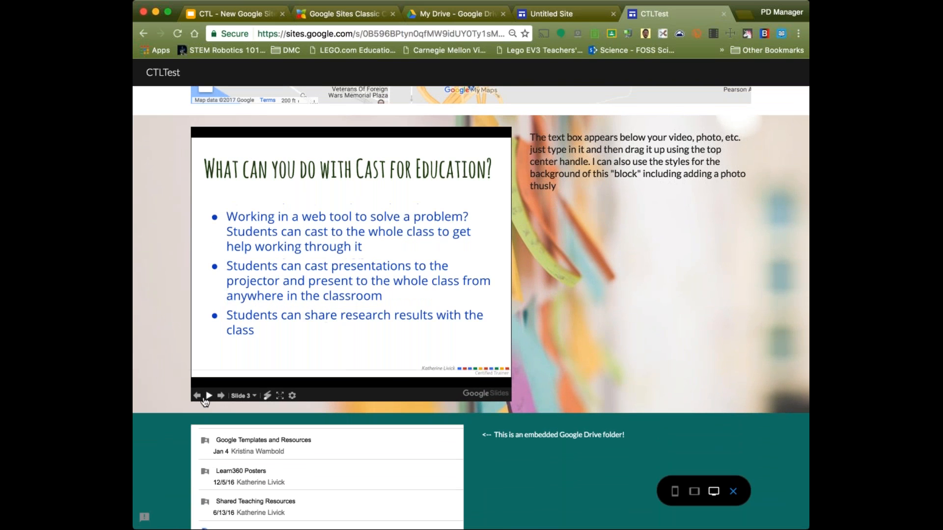
left_click(197, 396)
left_click(197, 396)
scroll(471, 308, "down", 1)
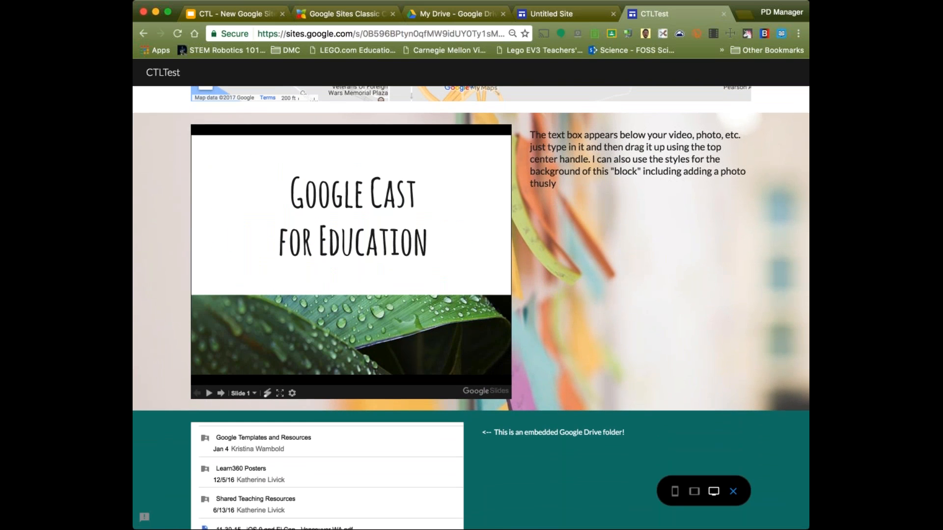
Step: Open the Shared Teaching Resources folder from the embedded Drive folder, and return to the CTLTest preview
scroll(324, 234, "down", 6)
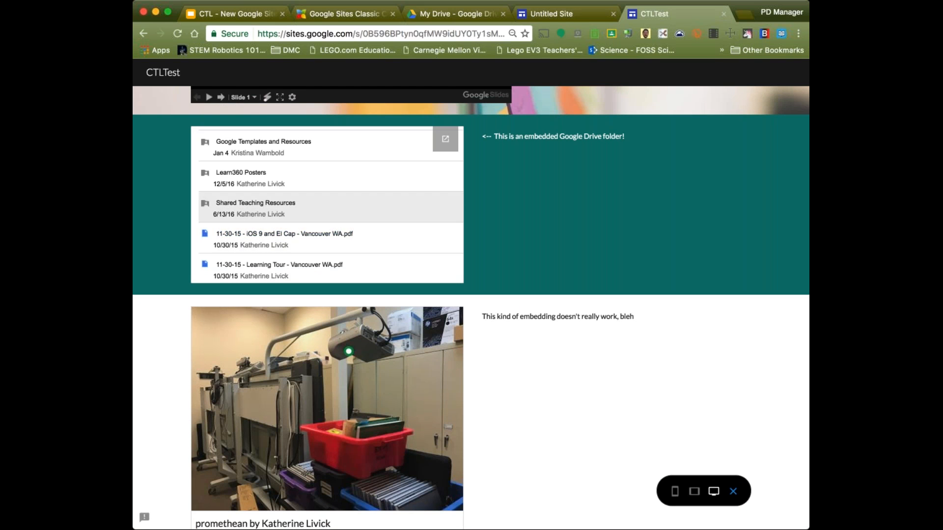
left_click(261, 208)
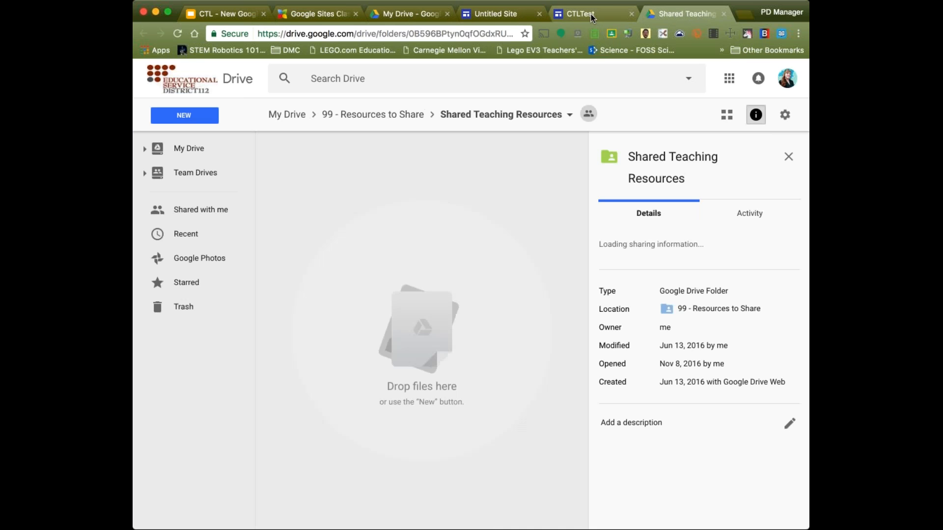
left_click(591, 13)
Step: Open the embedded "promethean" image on ThingLink, check its tag on the projector, and return to the CTLTest preview
scroll(541, 368, "down", 2)
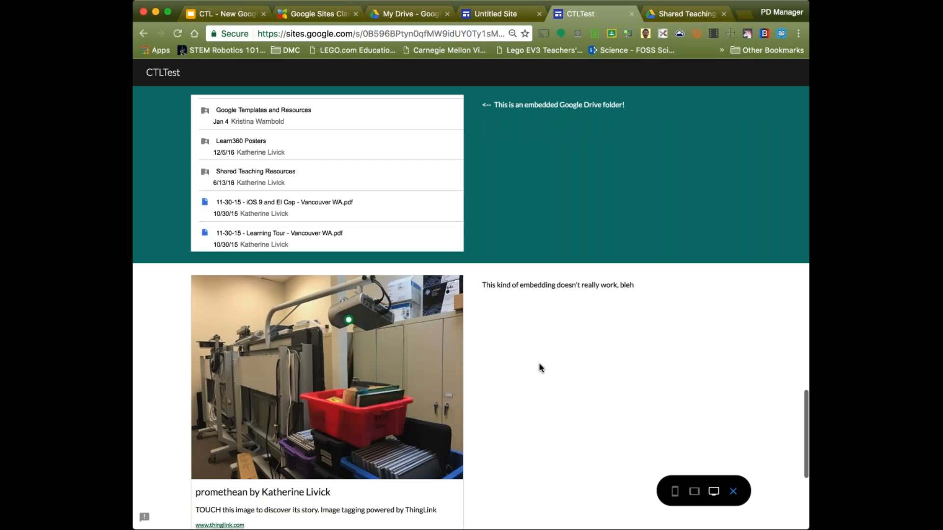
scroll(540, 368, "down", 5)
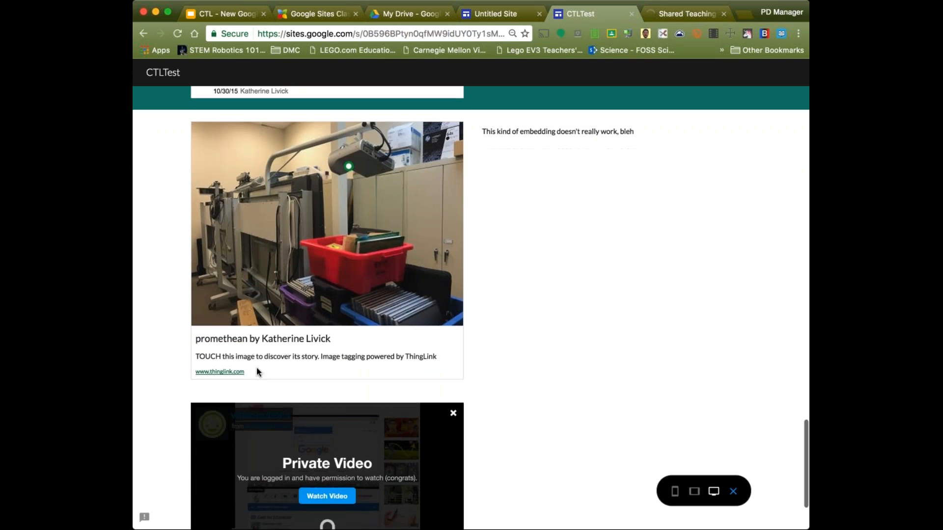
left_click(350, 170)
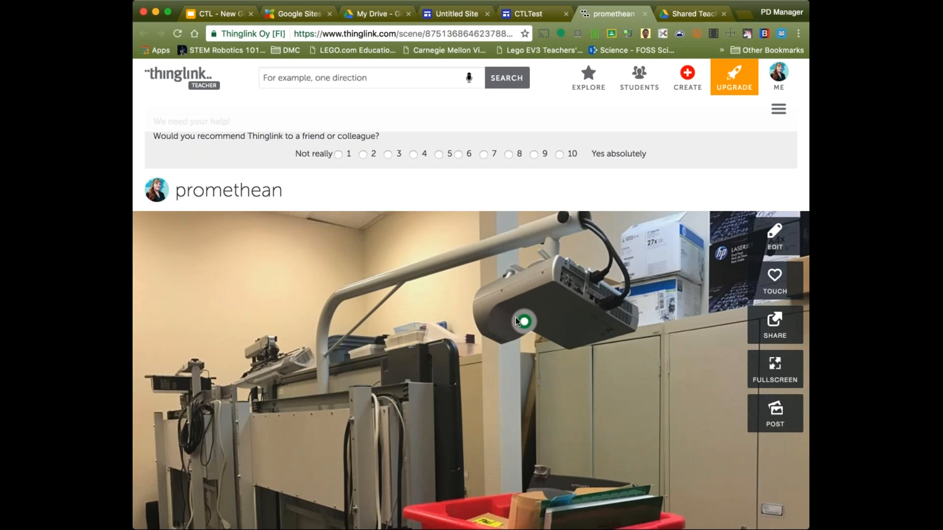
mouse_move(519, 322)
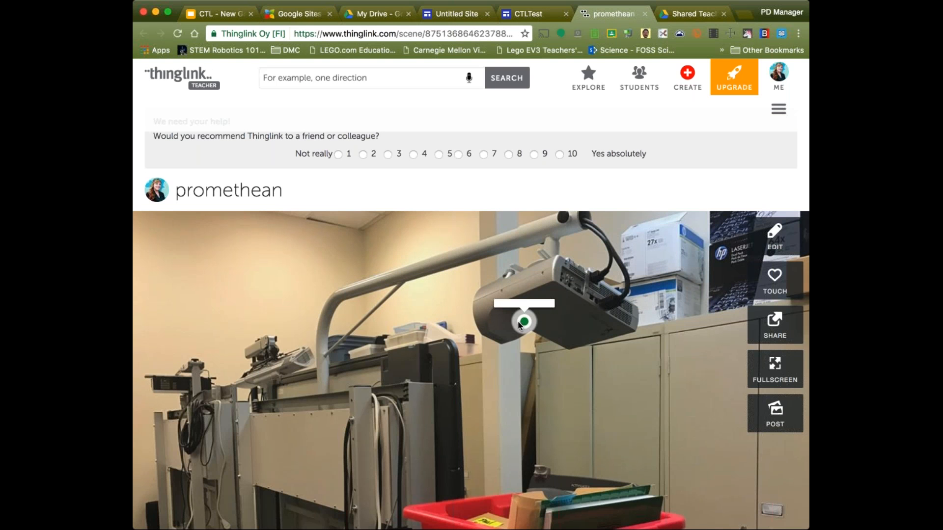
scroll(526, 325, "down", 1)
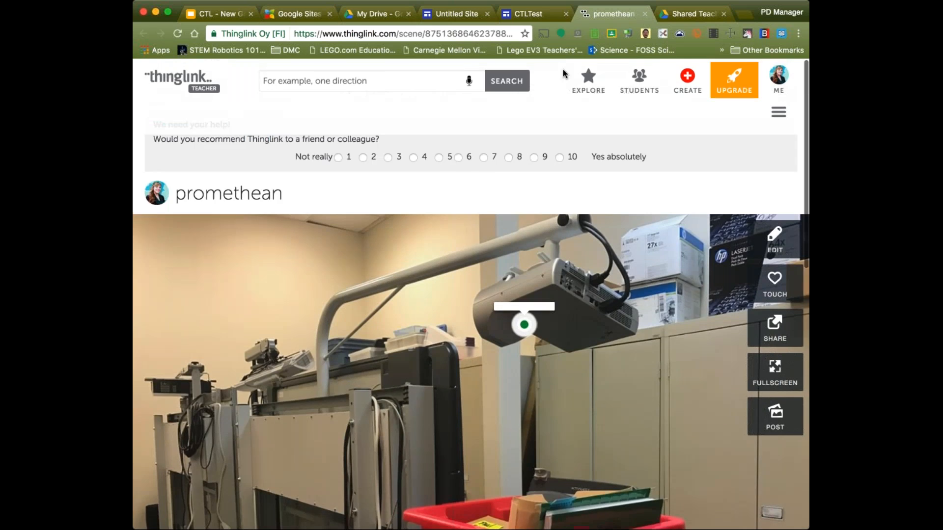
left_click(544, 16)
Step: Look at the embedded private Vimeo video at the end of the previewed page
scroll(522, 288, "down", 2)
scroll(522, 289, "down", 3)
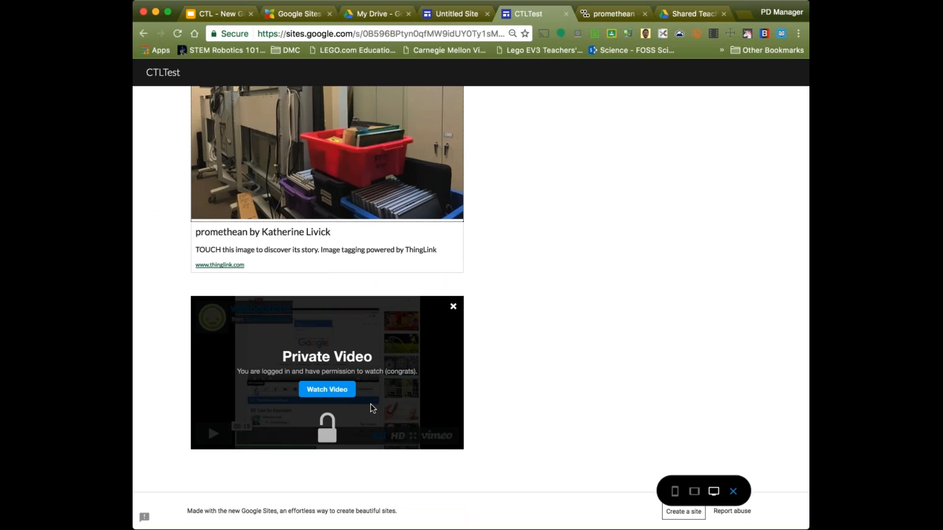
scroll(373, 408, "up", 3)
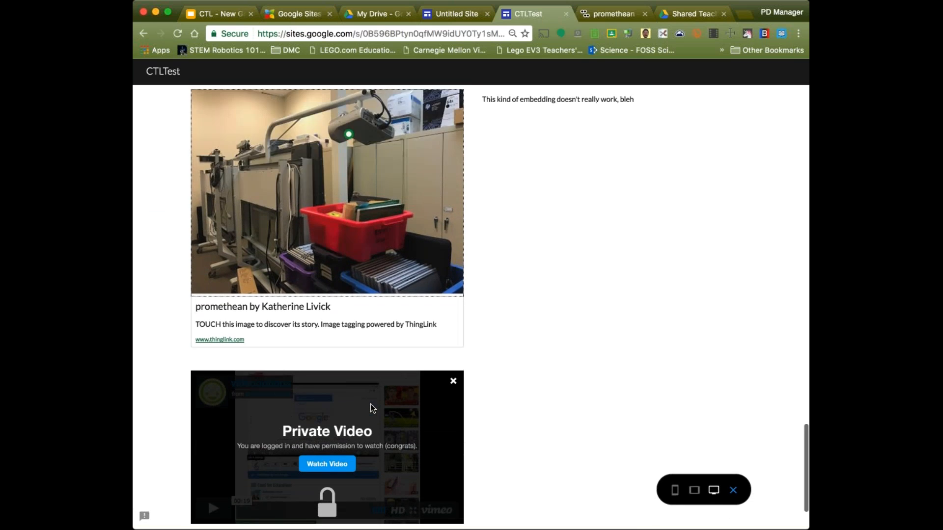
Step: Go back to the page header and compare the phone and tablet previews of the site, ending on the phone preview
scroll(373, 408, "up", 15)
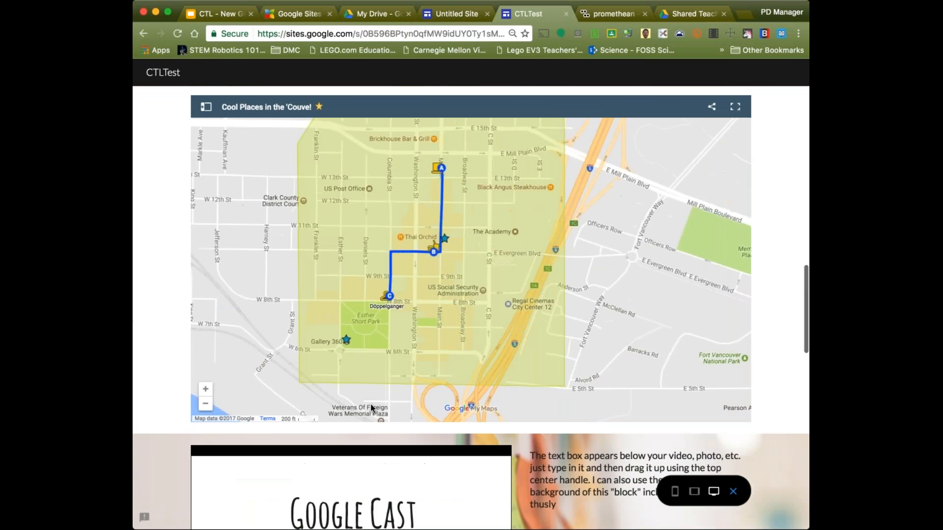
scroll(371, 409, "up", 5)
scroll(752, 141, "up", 5)
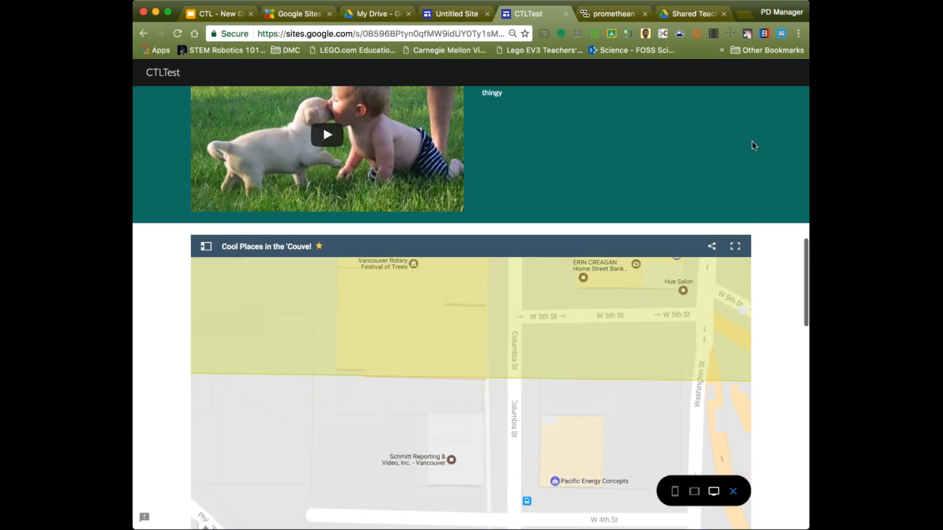
scroll(753, 143, "up", 15)
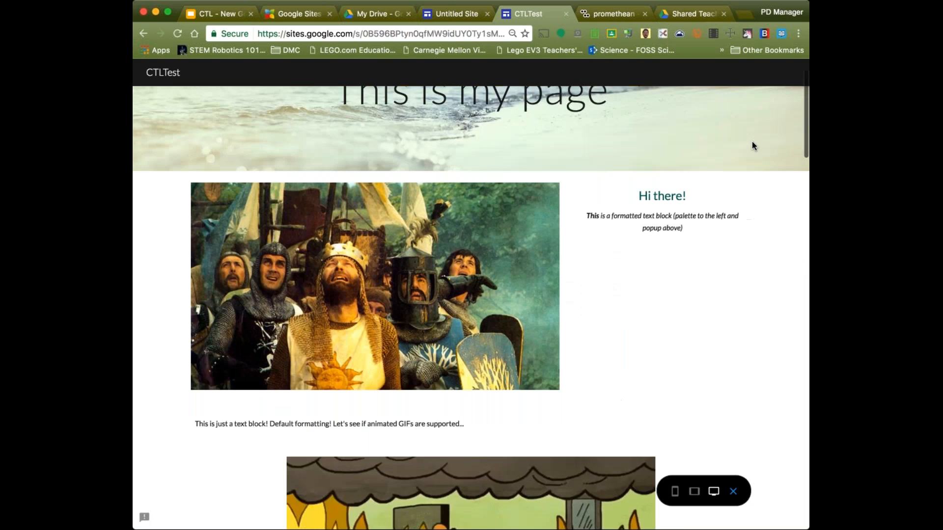
scroll(753, 142, "up", 3)
left_click(675, 492)
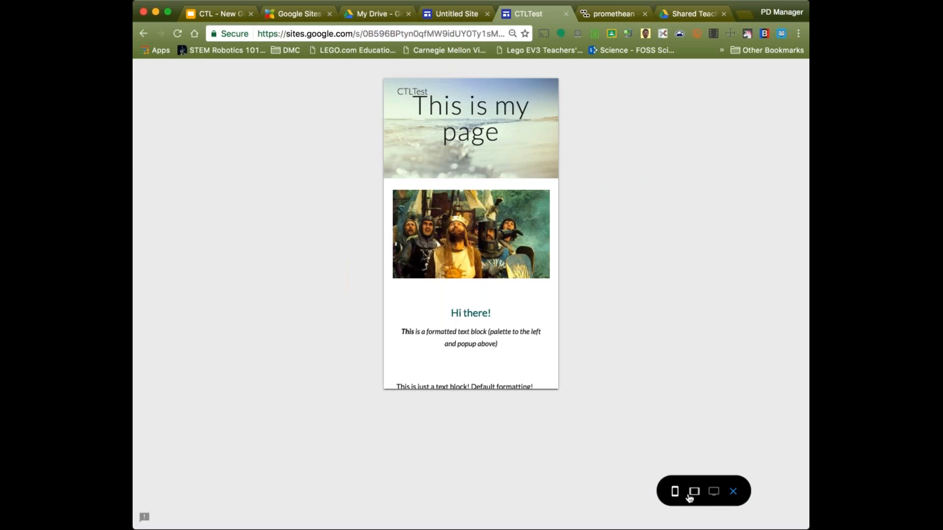
left_click(691, 494)
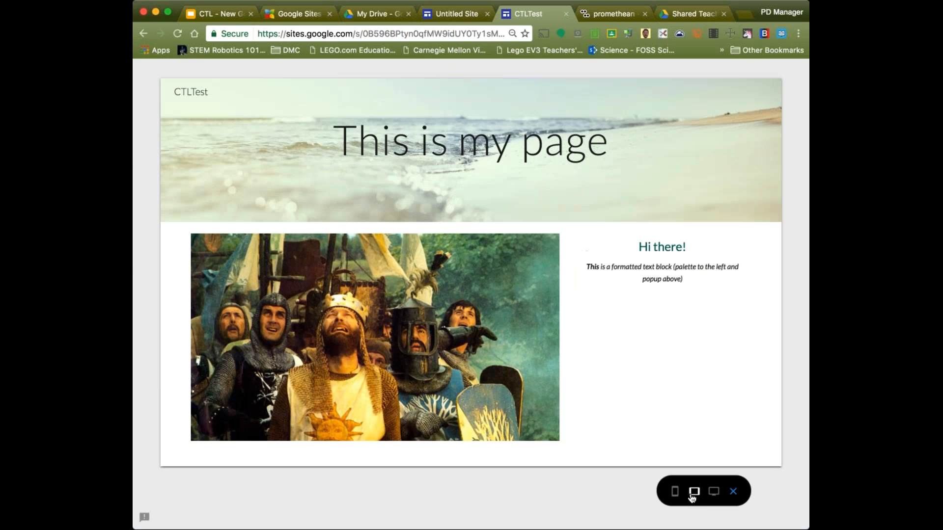
left_click(675, 493)
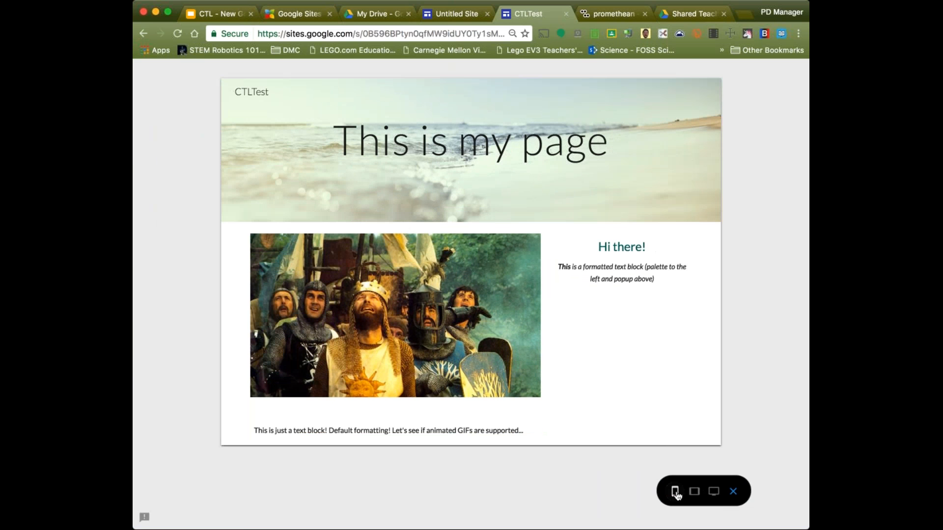
left_click(676, 492)
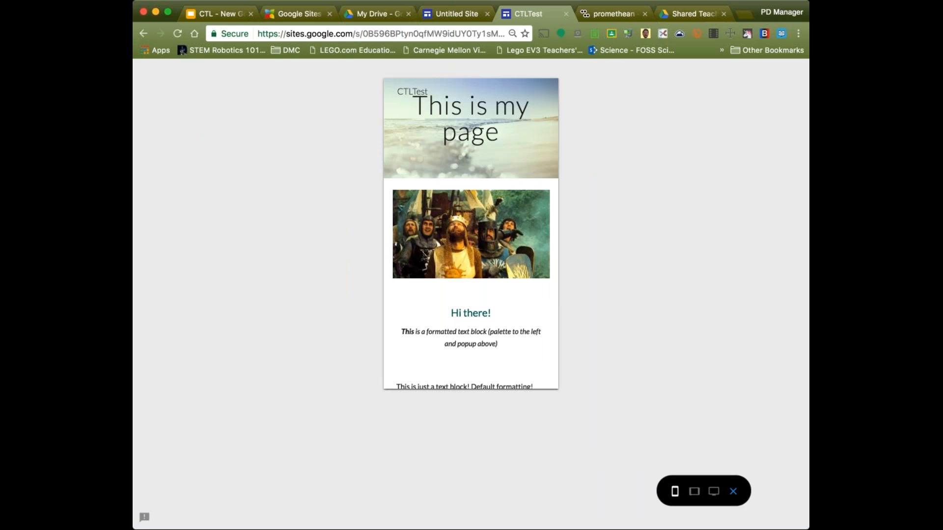
Step: Switch back to the Untitled Site editor and add a new page named "Page Two!"
left_click(452, 18)
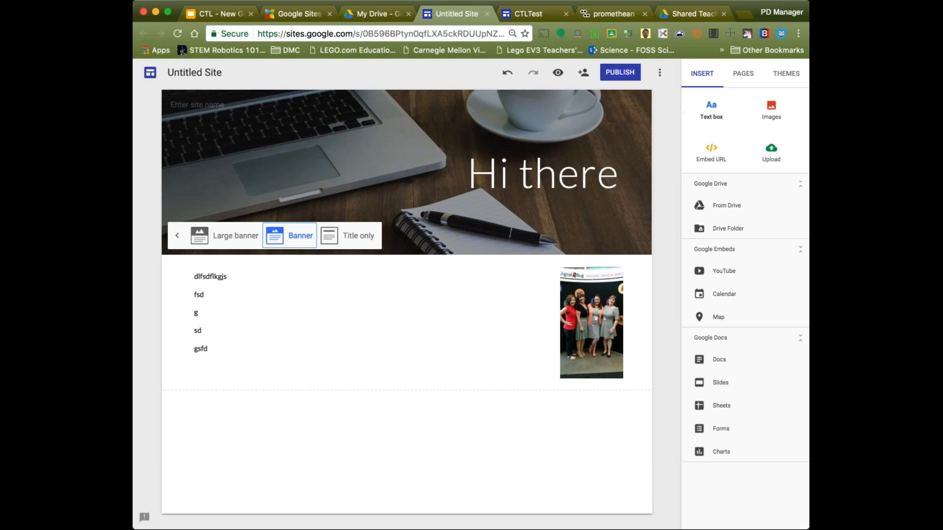
left_click(745, 75)
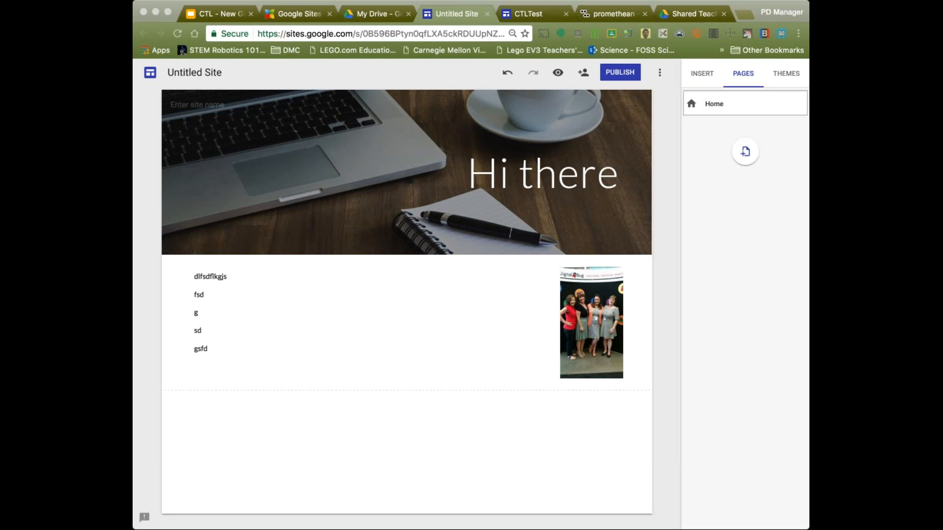
left_click(746, 157)
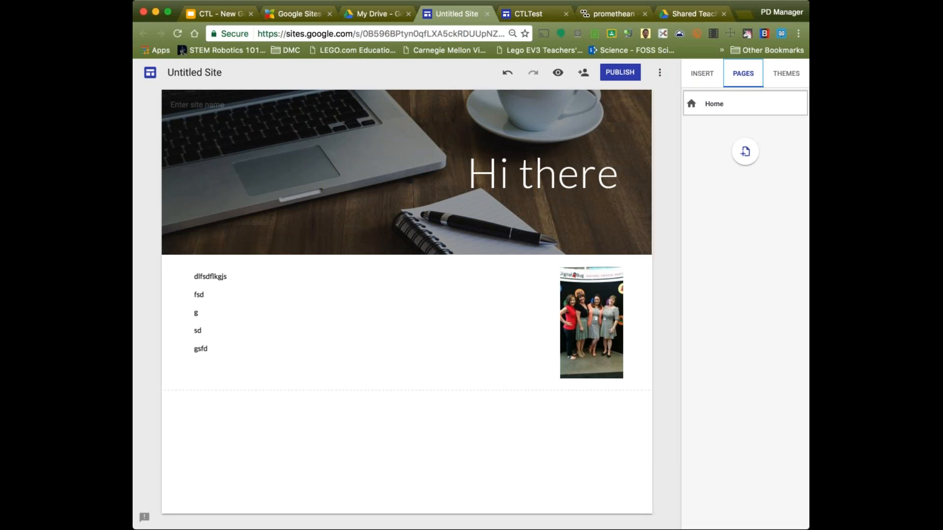
left_click(745, 152)
type("Page Two!")
left_click(785, 200)
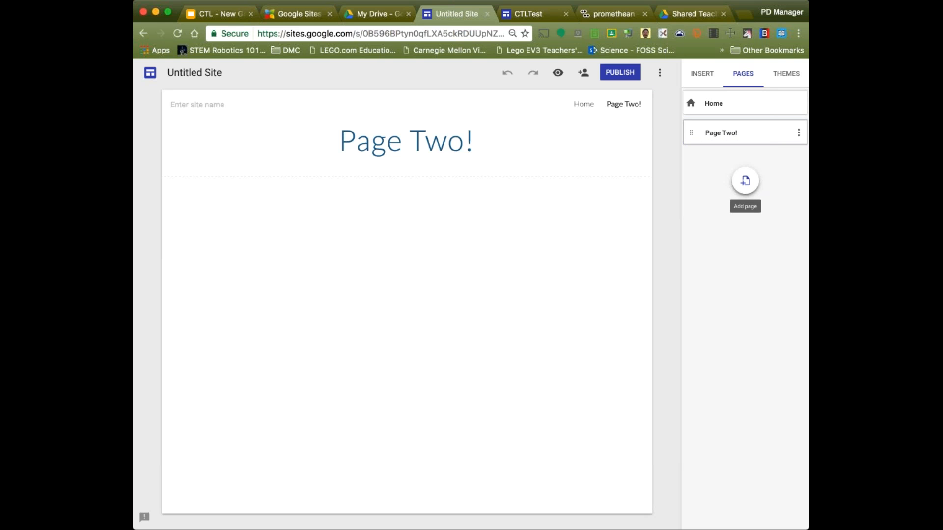
Step: Add another page named "Page Three" to the site
left_click(745, 180)
type("Page Three")
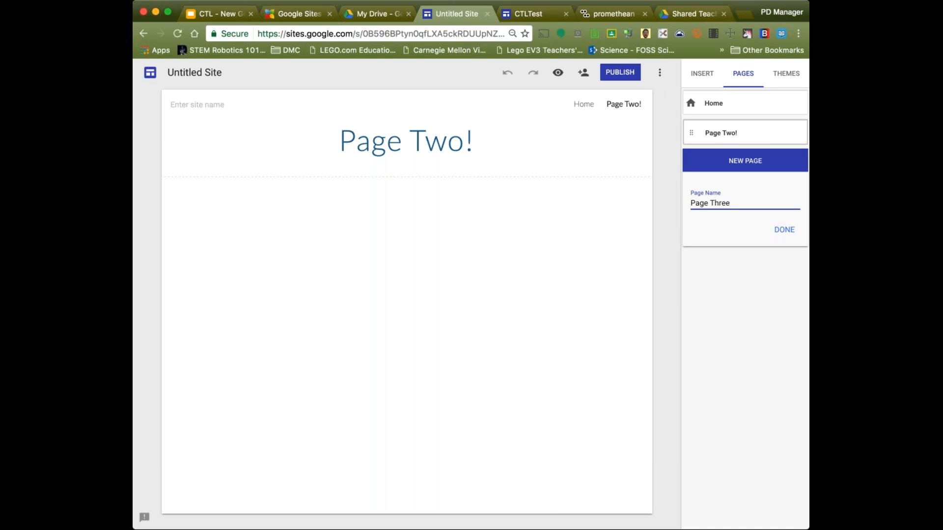
left_click(784, 229)
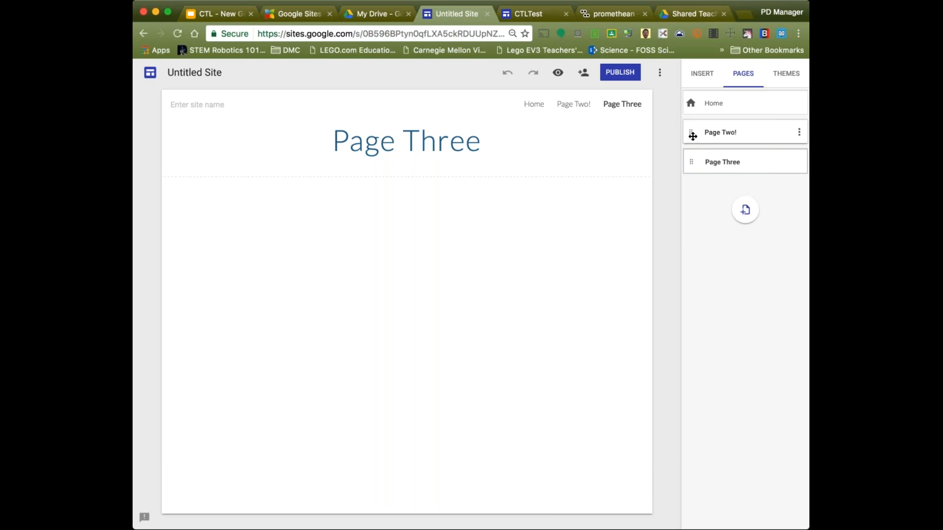
Step: Review the page options offered for Page Two!, such as renaming and hiding from navigation, without choosing any
left_click(800, 133)
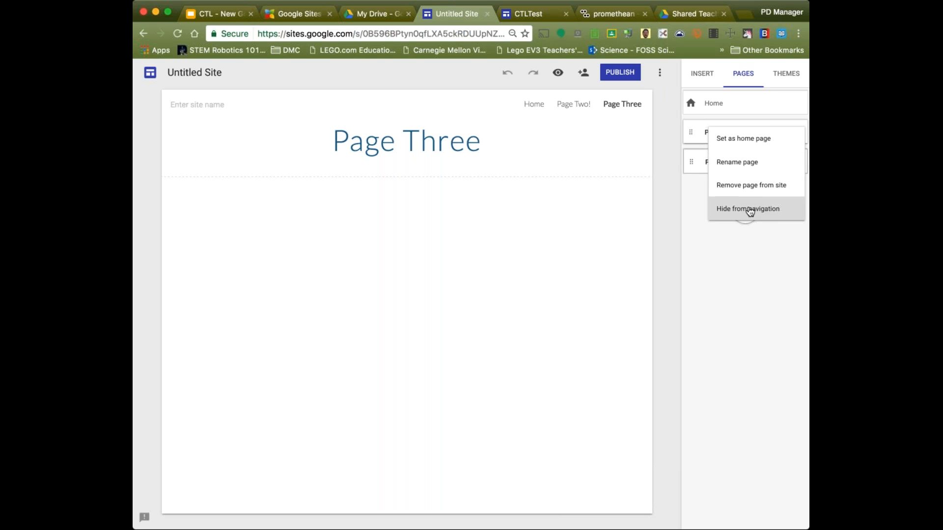
mouse_move(691, 133)
left_mouse_down()
mouse_move(696, 157)
mouse_move(691, 130)
left_mouse_up()
left_click(799, 133)
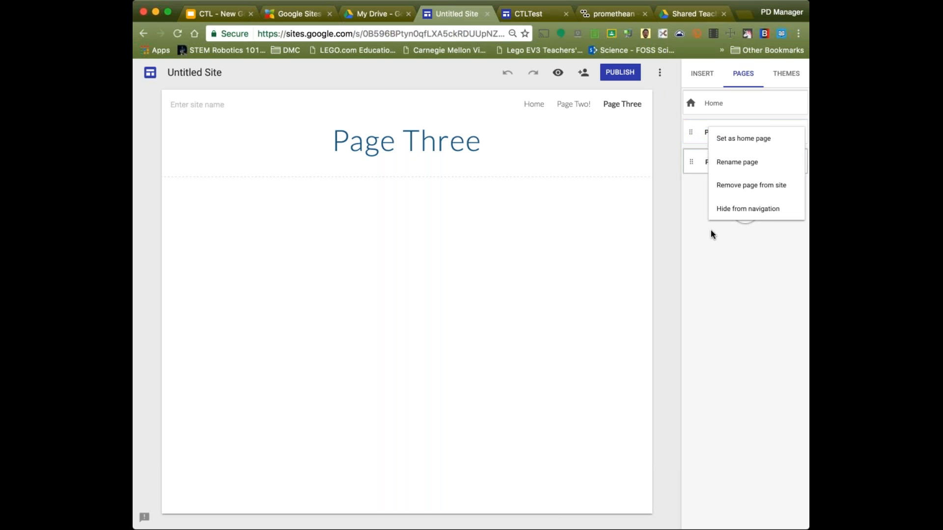
left_click(708, 226)
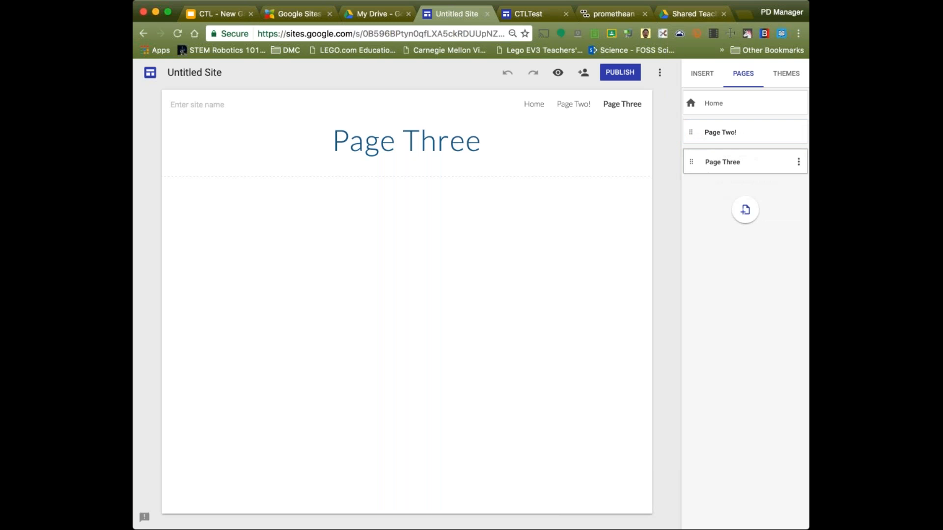
Step: Make Page Two! a subpage of Page Three and open it from the Home page's site navigation
mouse_move(692, 132)
left_mouse_down()
mouse_move(729, 157)
mouse_move(733, 134)
mouse_move(705, 146)
mouse_move(691, 137)
left_mouse_up()
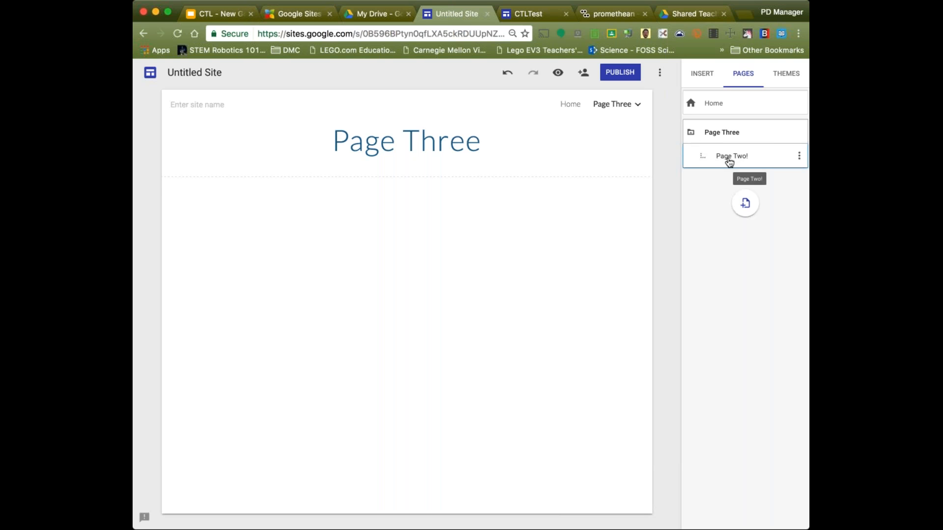
mouse_move(631, 105)
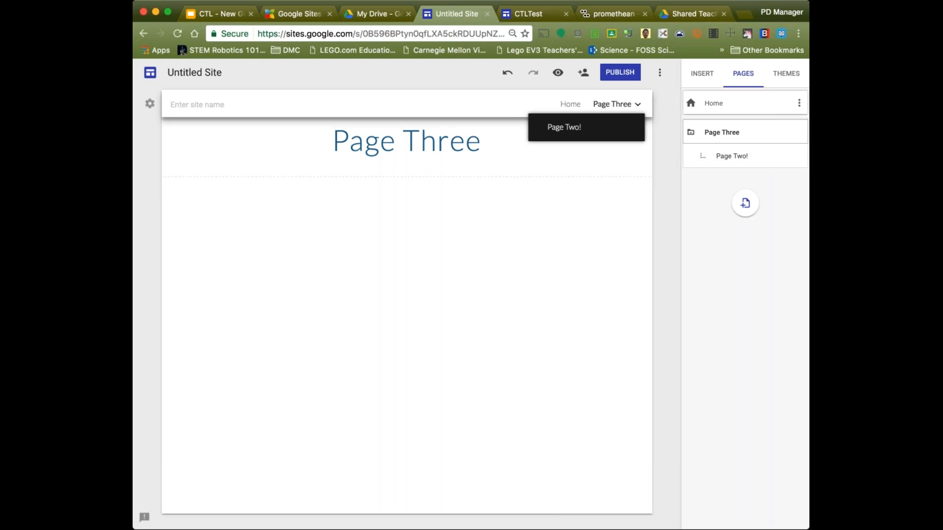
left_click(703, 105)
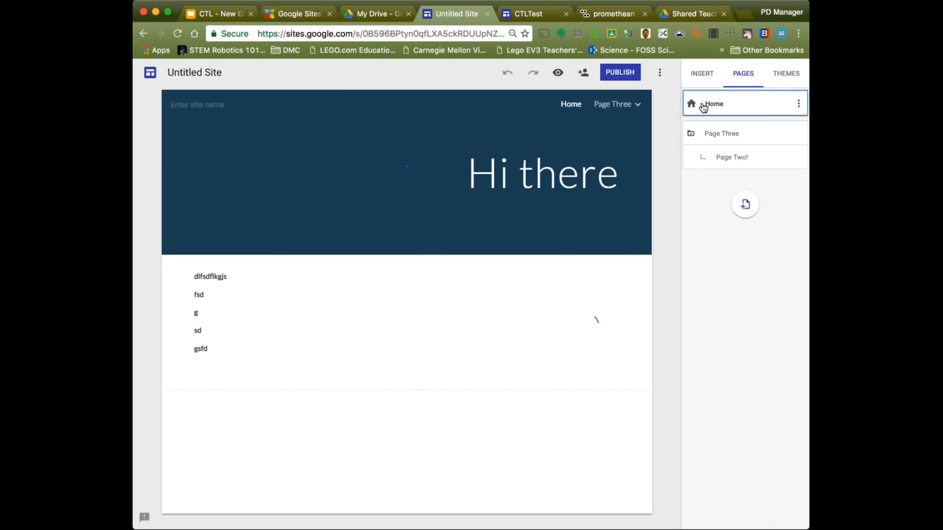
mouse_move(626, 113)
left_click(564, 127)
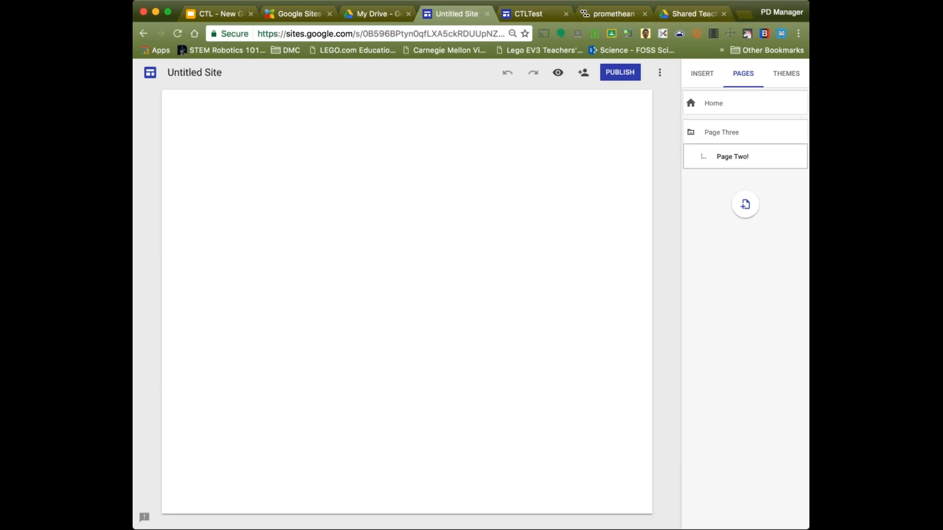
mouse_move(595, 111)
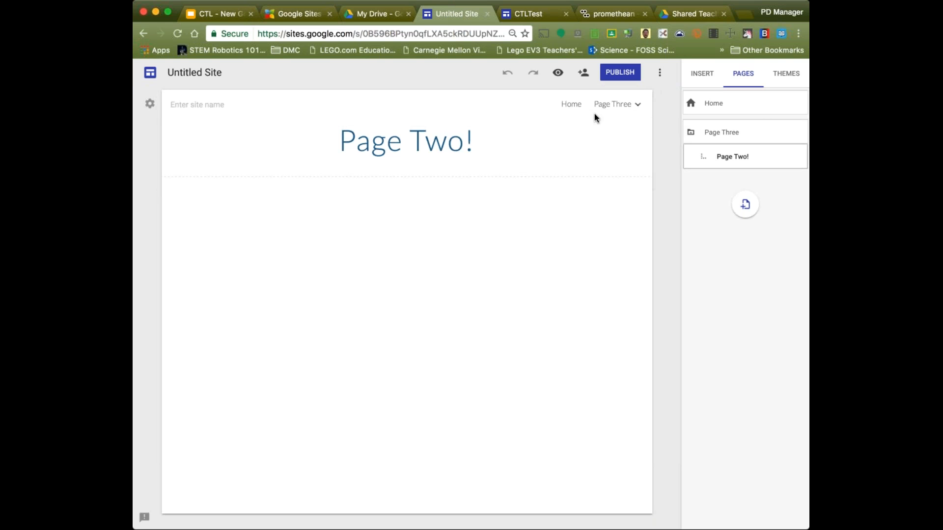
Step: Switch the site to side navigation, preview the Home page with it, and return to the editor
left_click(150, 104)
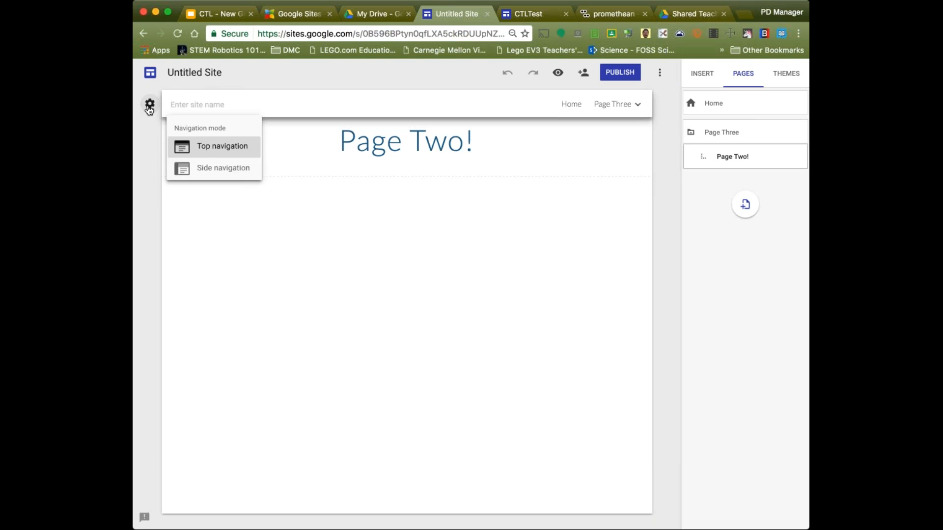
left_click(200, 169)
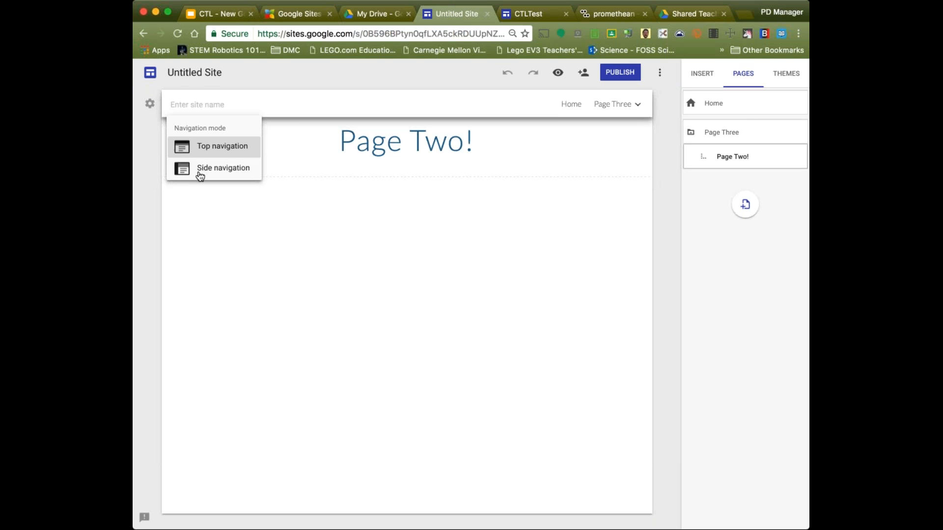
left_click(315, 212)
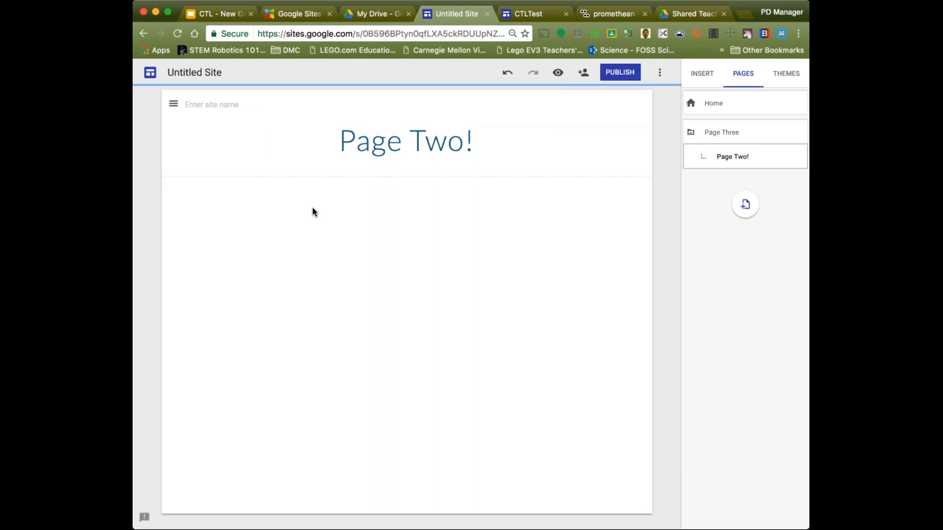
left_click(766, 109)
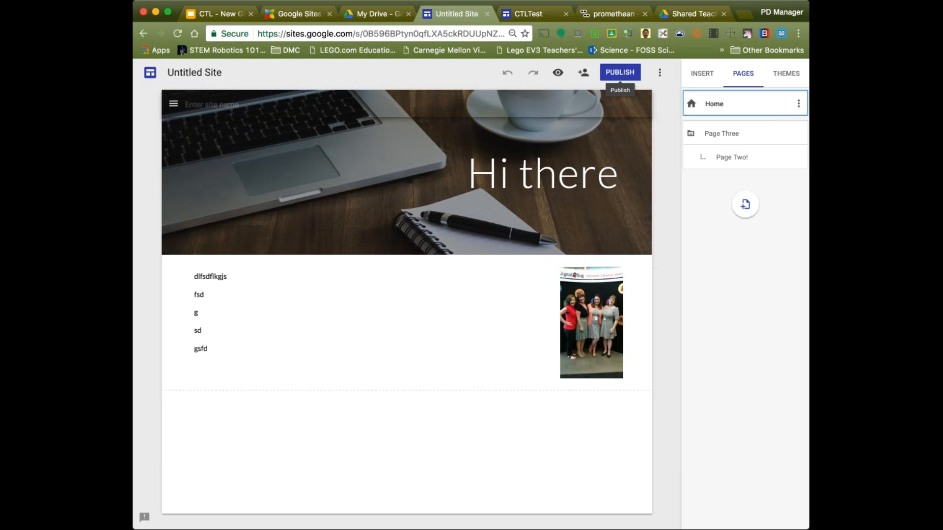
left_click(558, 72)
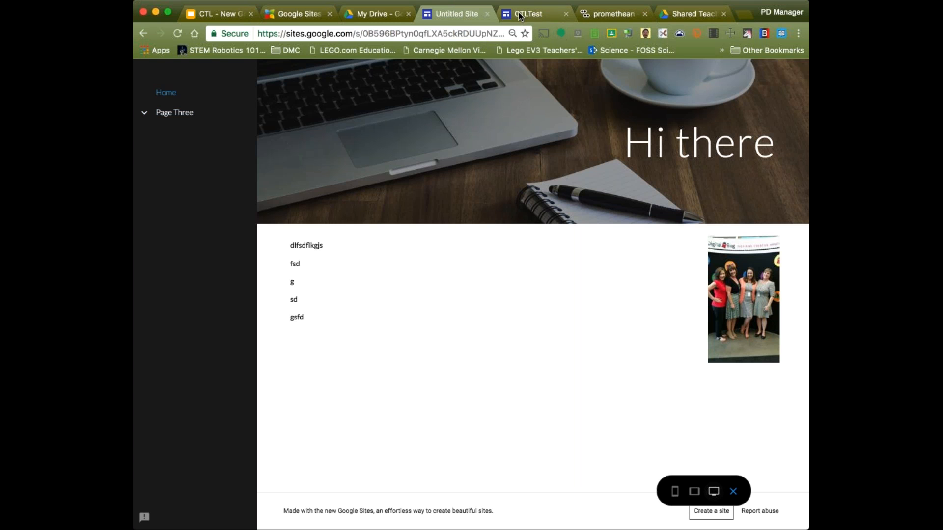
left_click(734, 492)
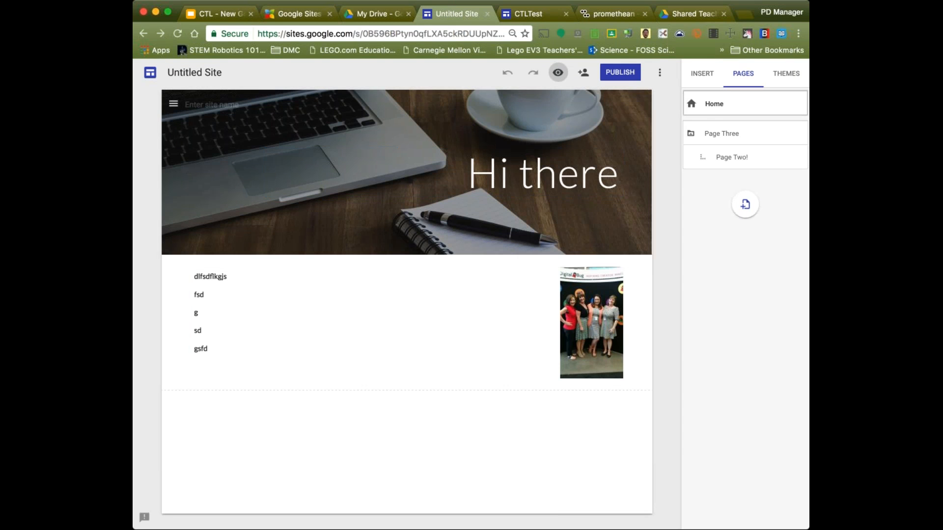
Step: Widen the browser window, inspect the site's side navigation, and show and dismiss its tip about editing pages
left_click_drag(809, 176, 842, 177)
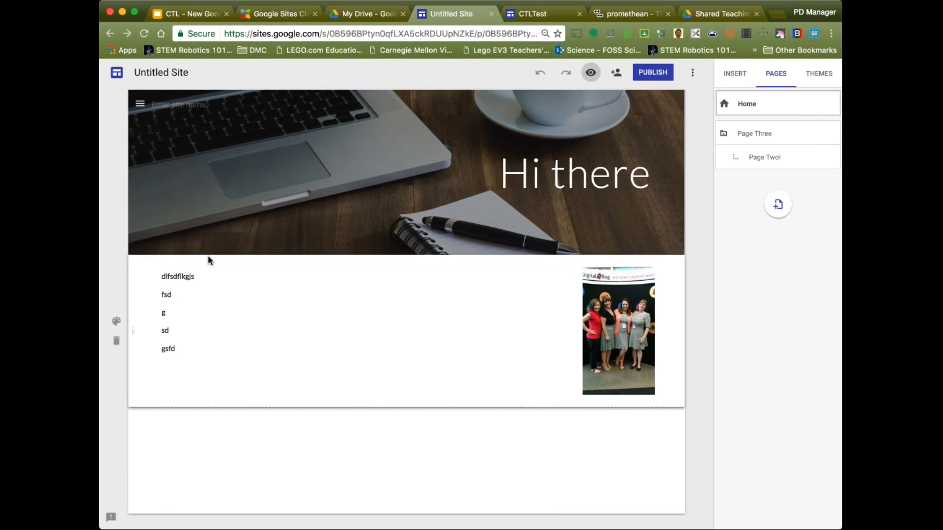
left_click(141, 105)
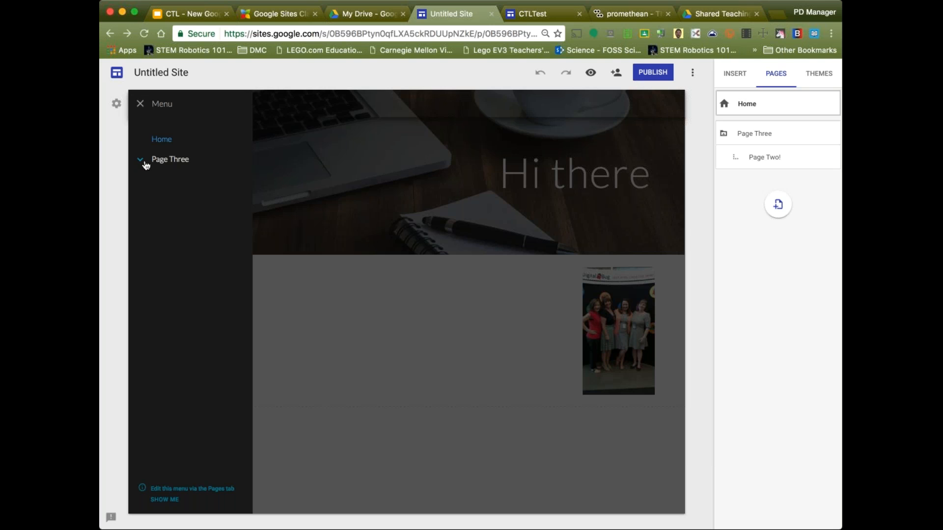
left_click(140, 104)
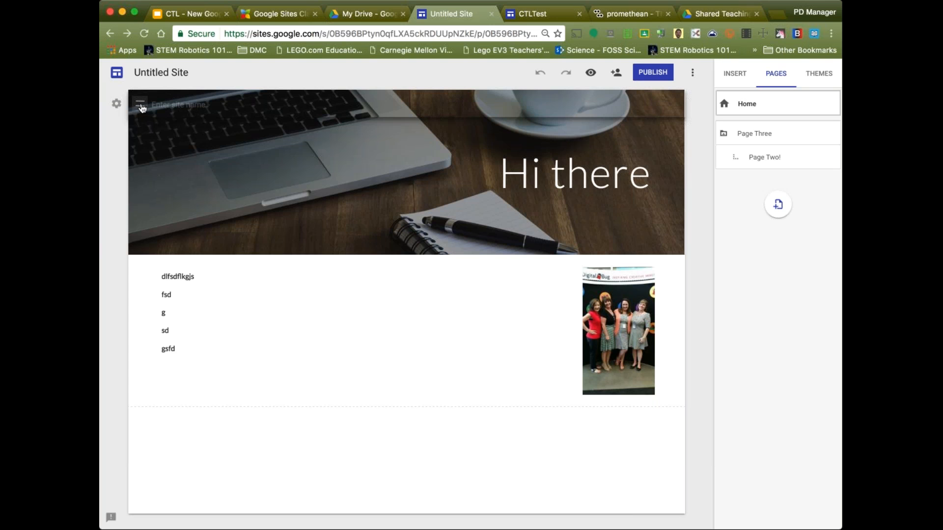
left_click(141, 106)
left_click(168, 500)
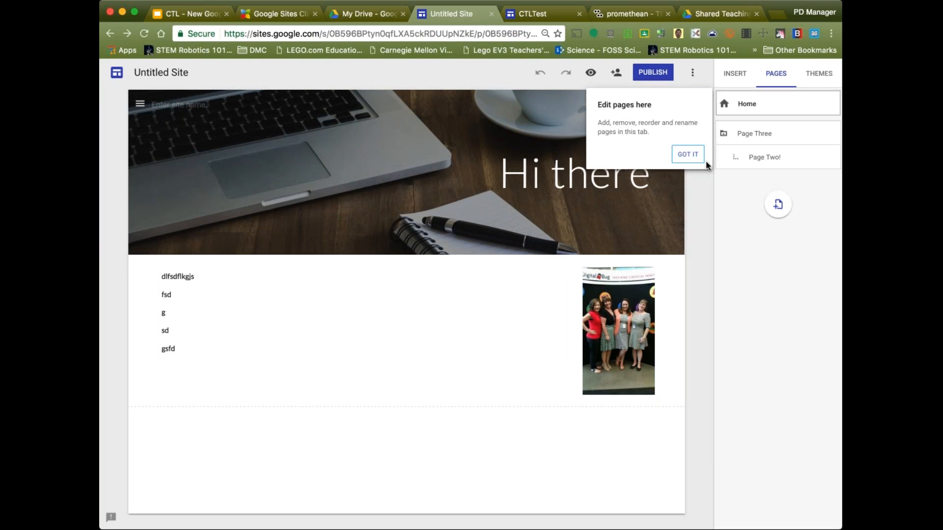
left_click(694, 159)
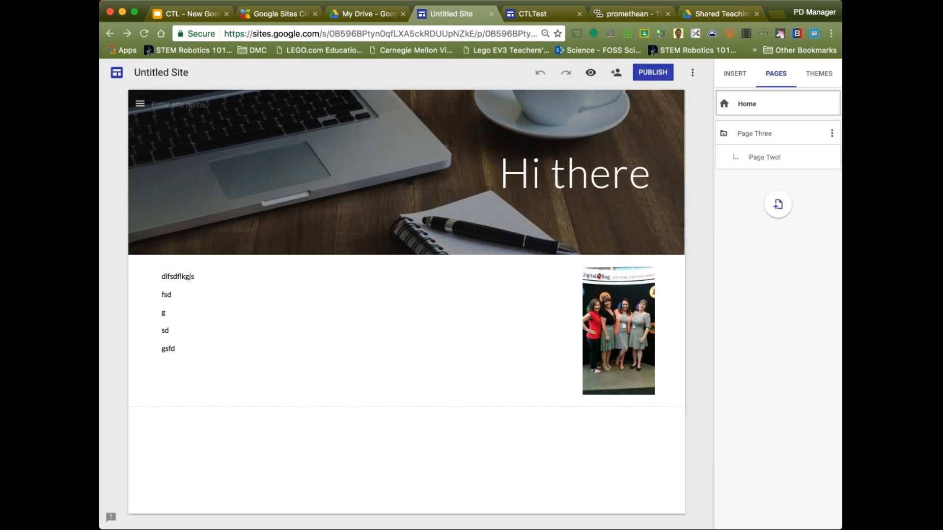
Step: Make Page Two! a subpage of Home and set the site to top navigation
left_click_drag(758, 166, 723, 210)
left_click_drag(714, 137, 719, 108)
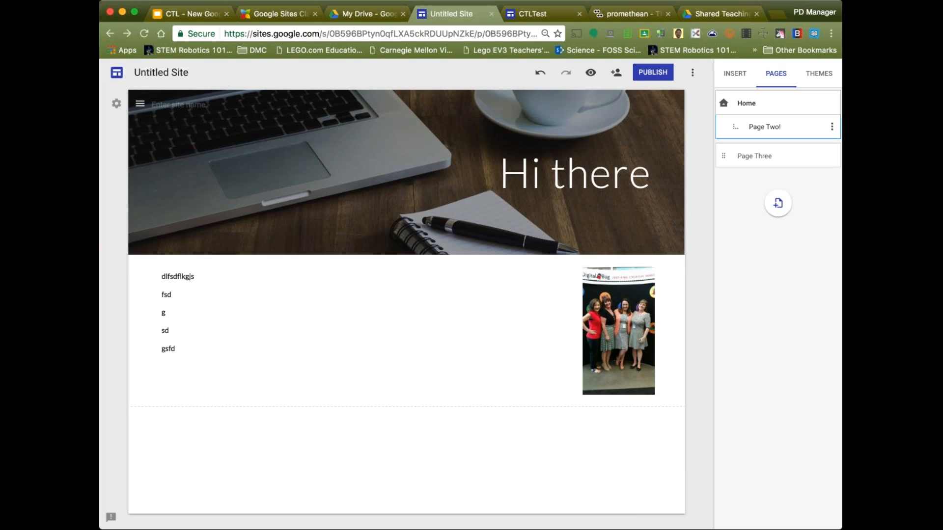
left_click(117, 108)
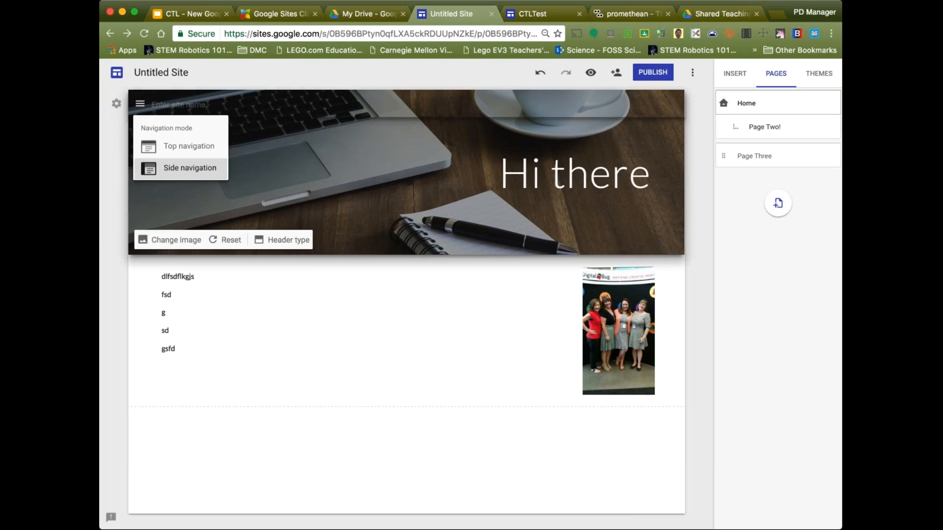
left_click(166, 147)
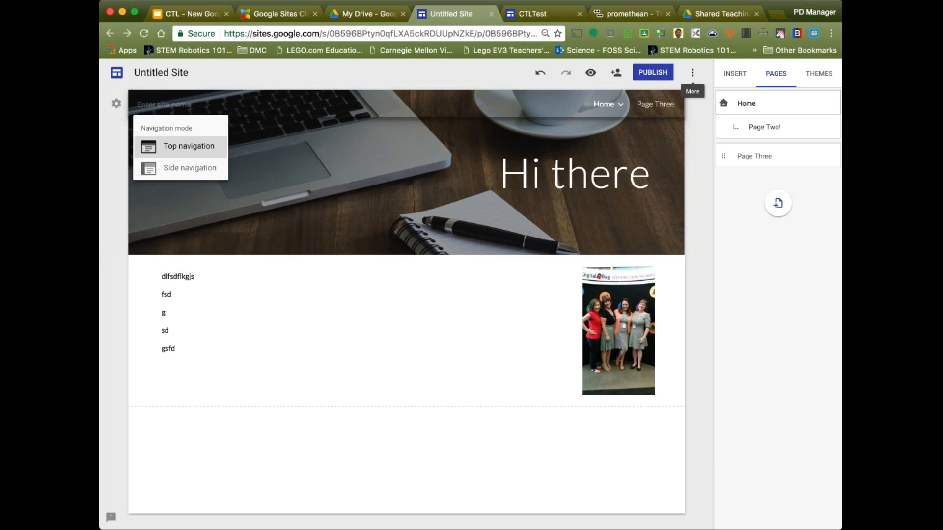
Step: Preview the site, check the subpage listed under Home in the navigation, and return to the editor
left_click(591, 72)
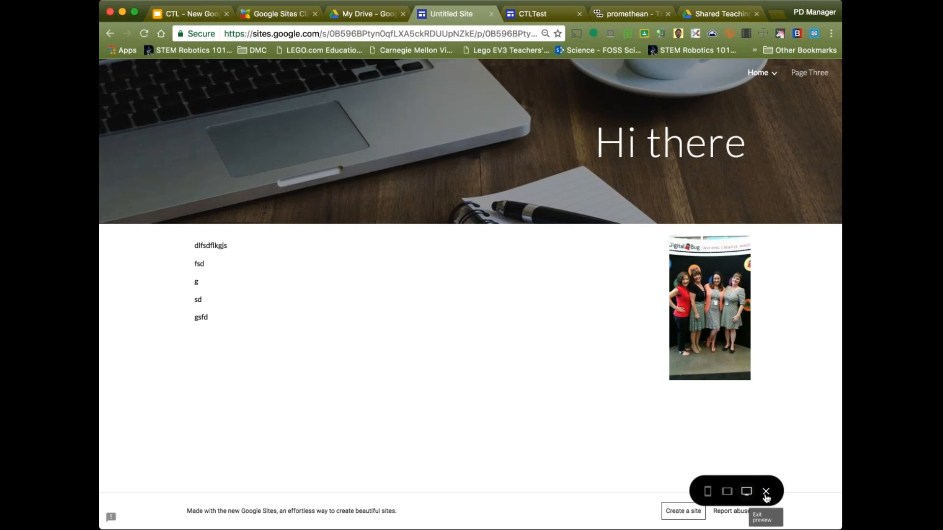
mouse_move(774, 73)
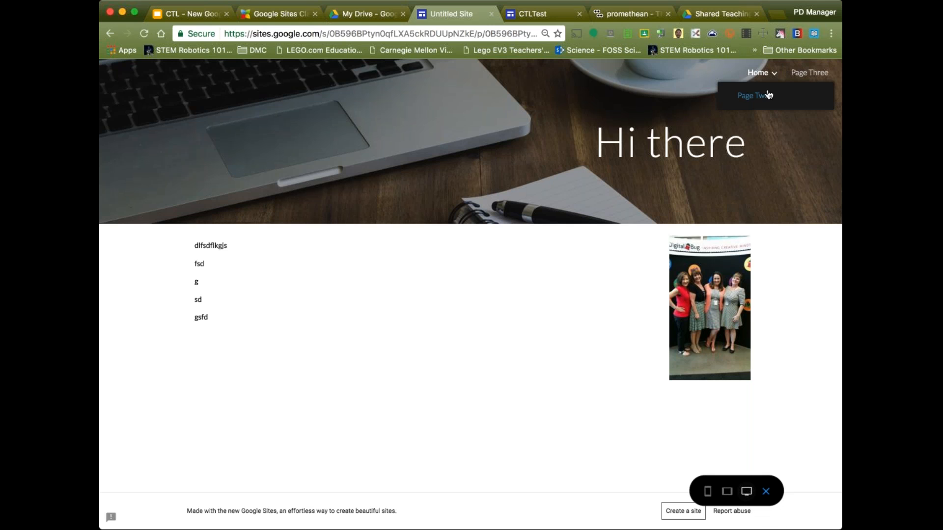
left_click(766, 491)
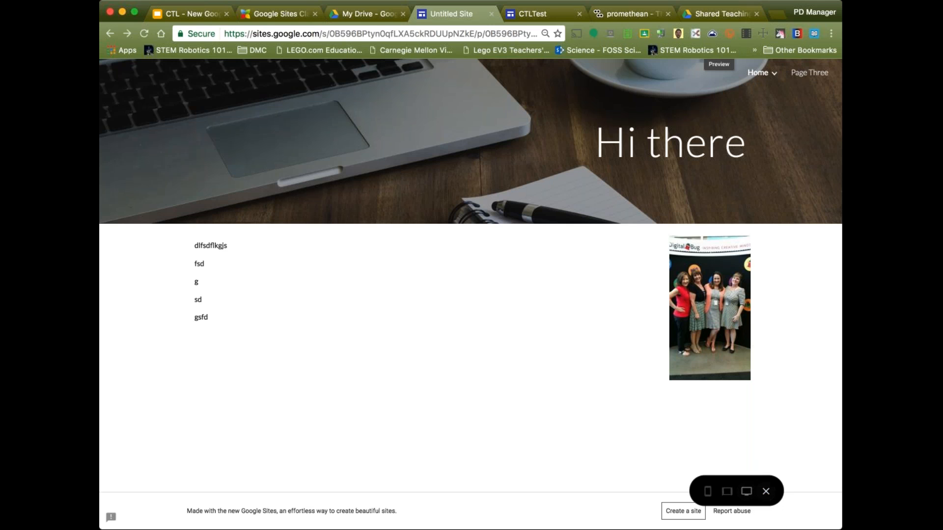
mouse_move(609, 105)
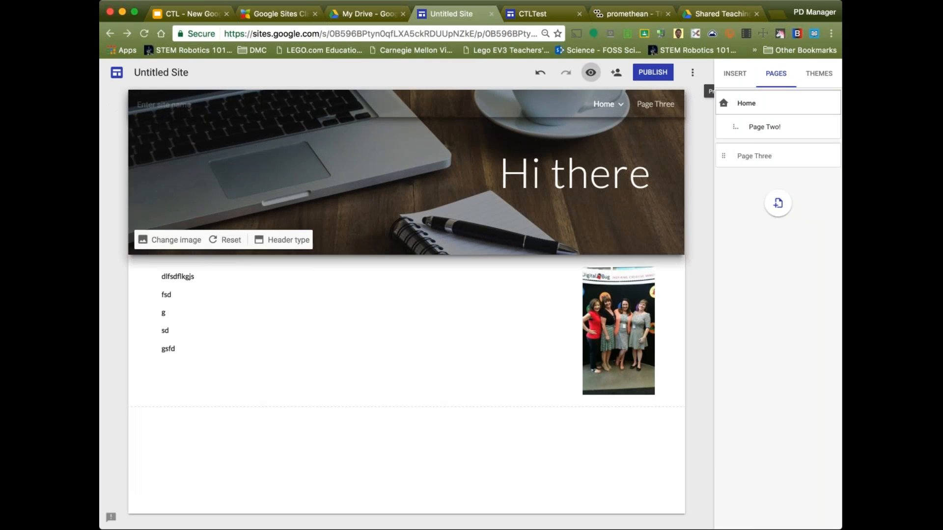
Step: Widen the group photo on the Home page by extending its left edge toward the text
left_click(618, 331)
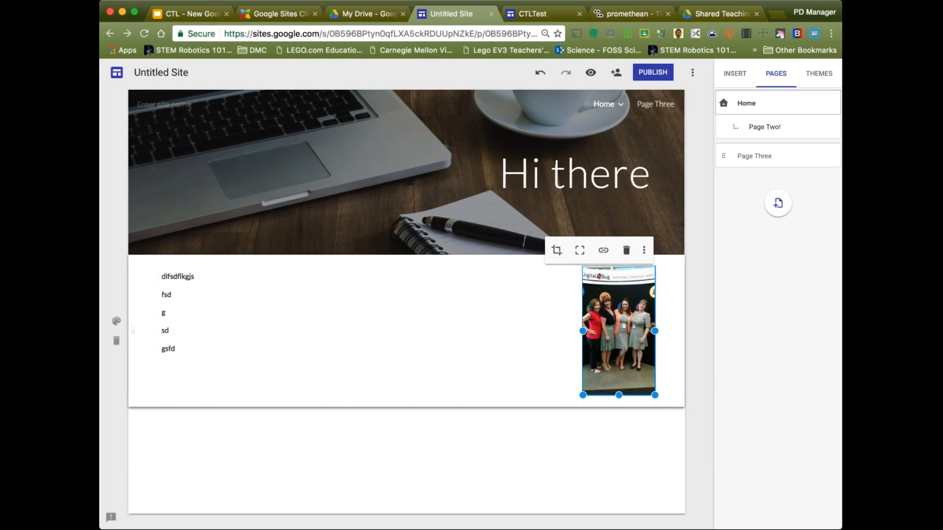
left_click(664, 314)
left_click(621, 314)
left_click_drag(581, 331, 533, 340)
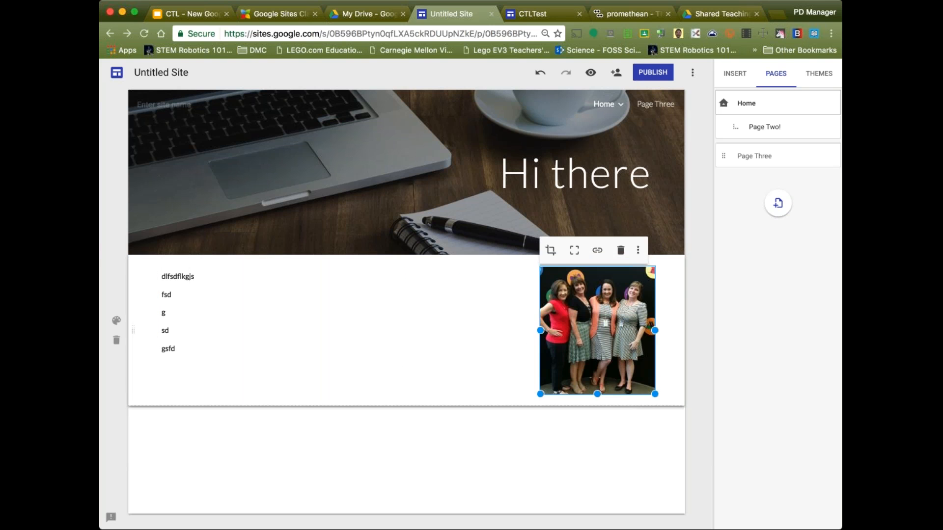
Step: Shift the group photo within its crop frame to reveal the banner above the people, and remove the crop
left_click(551, 251)
left_click_drag(581, 352, 584, 371)
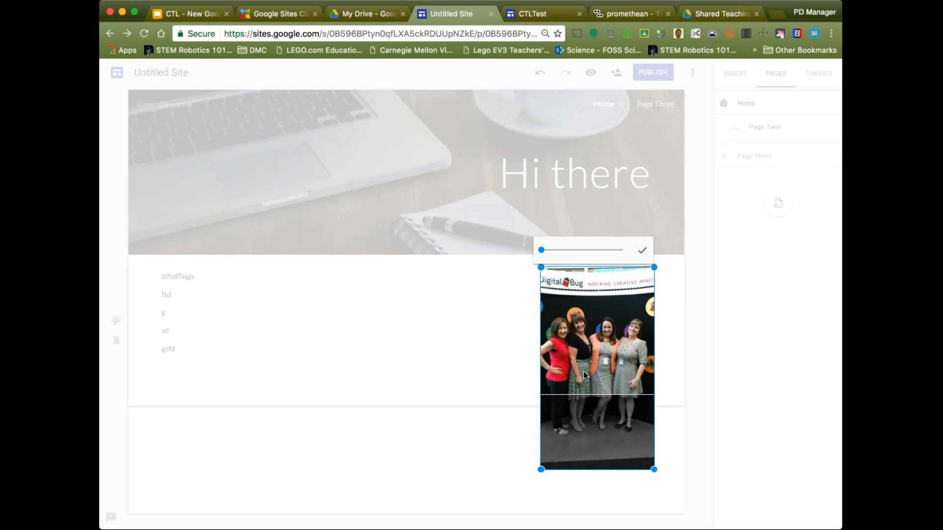
left_click(642, 250)
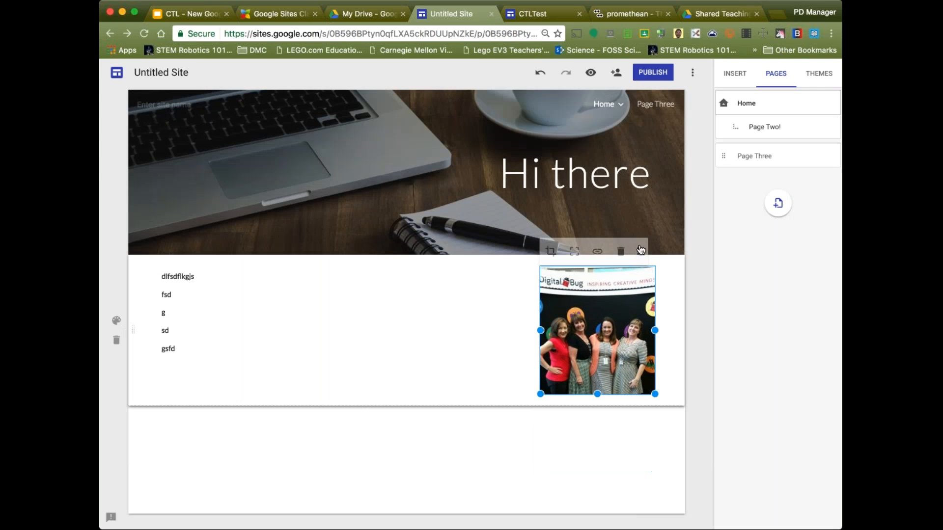
left_click(576, 252)
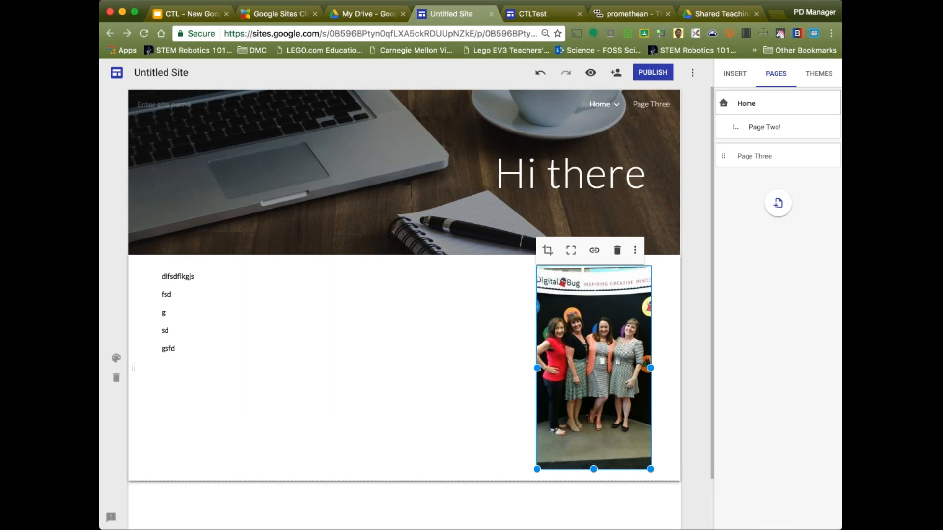
Step: Link the group photo to the site page Page Two!
left_click(595, 251)
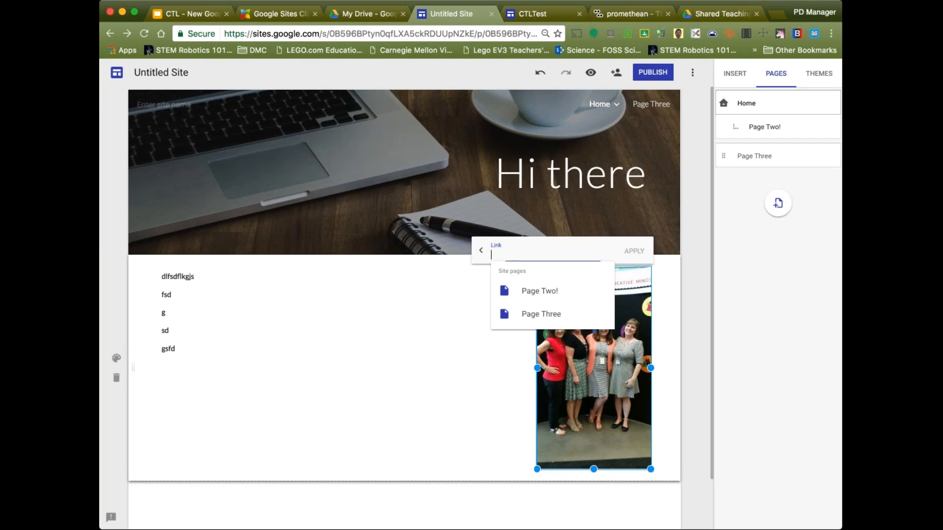
left_click(558, 294)
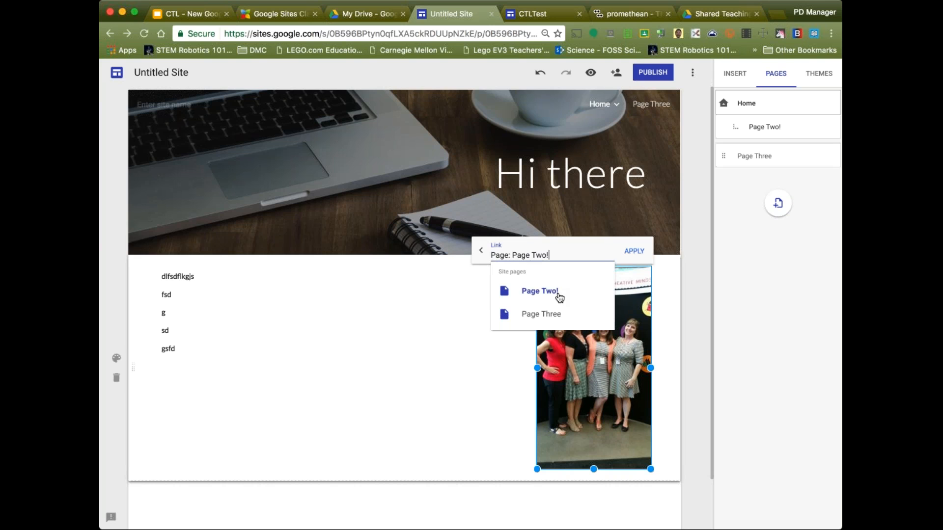
left_click_drag(558, 255, 444, 255)
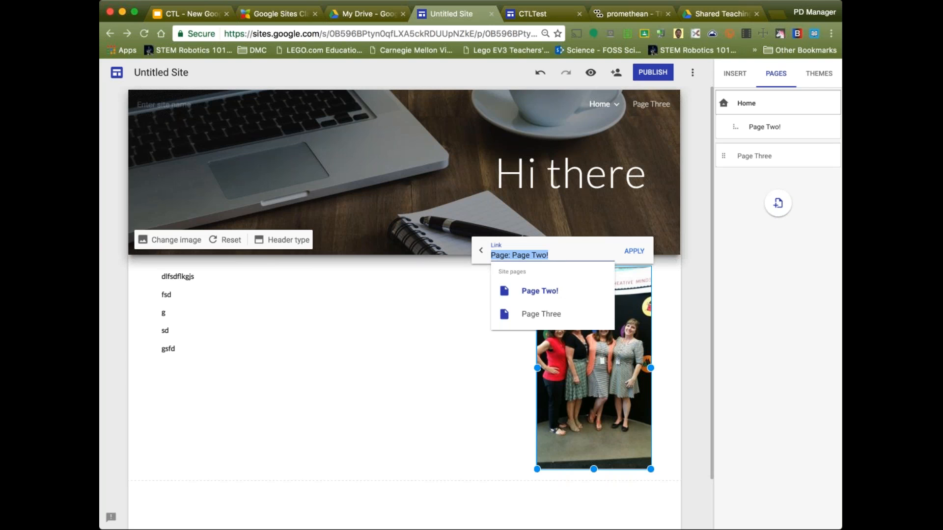
left_click(634, 258)
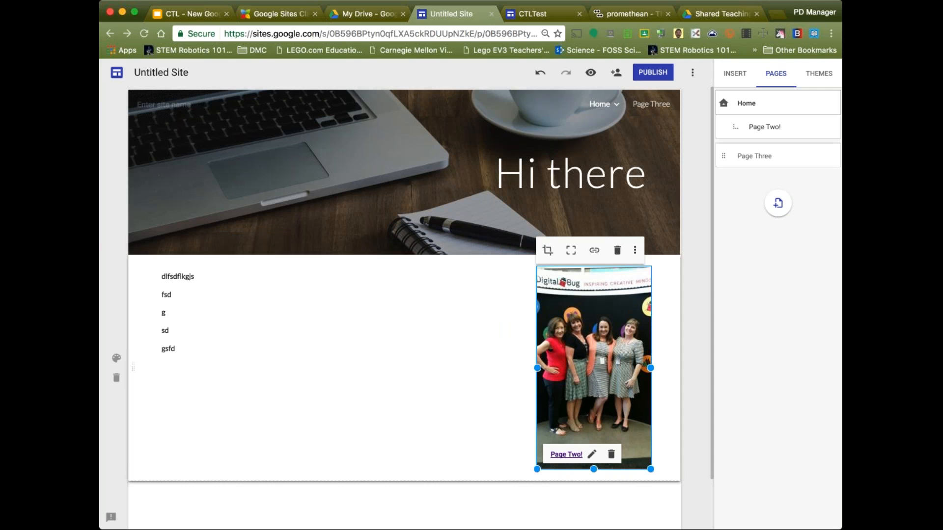
Step: Add alt text to the group photo using the suggested description about the DigitalBug team at the summit in Moses Lake
left_click(634, 252)
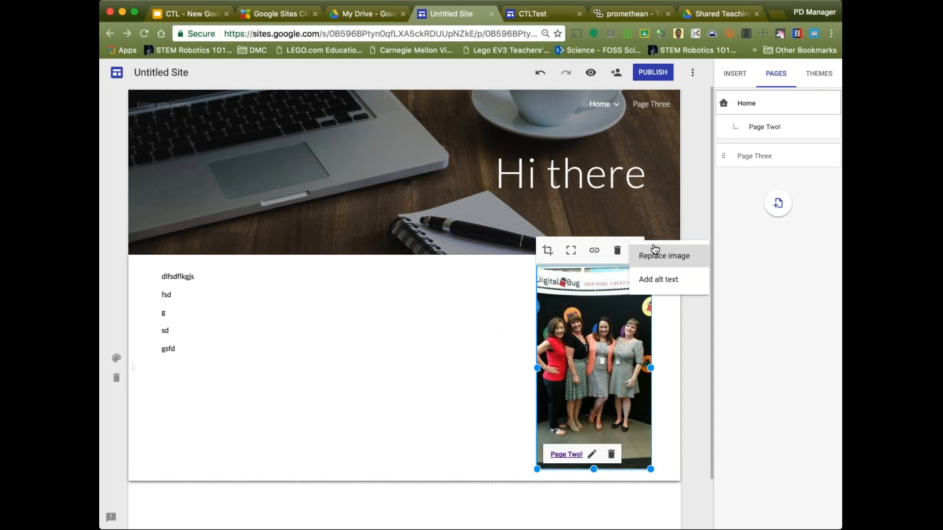
left_click(661, 289)
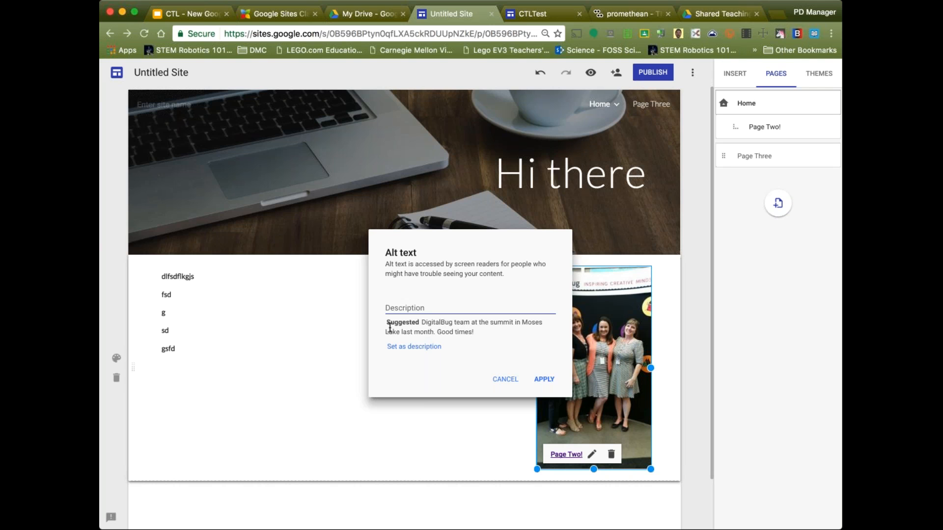
left_click(414, 347)
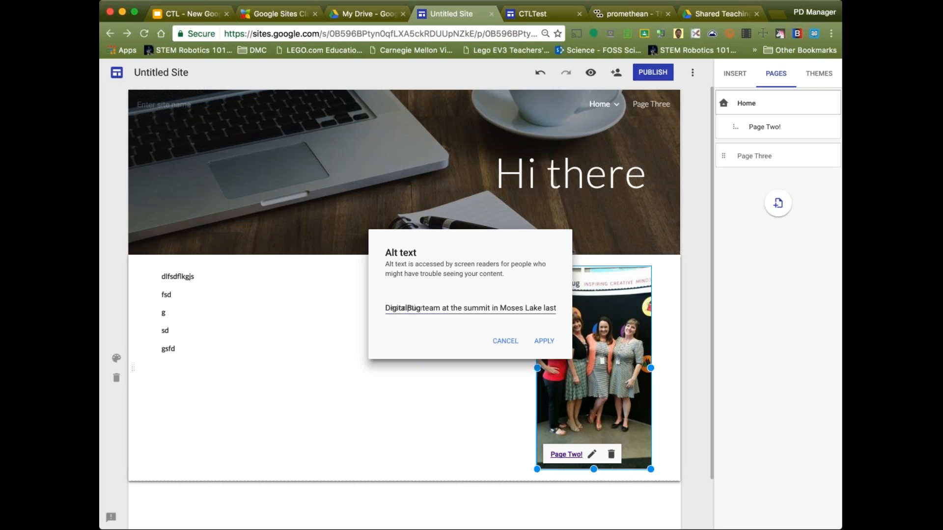
left_click(544, 341)
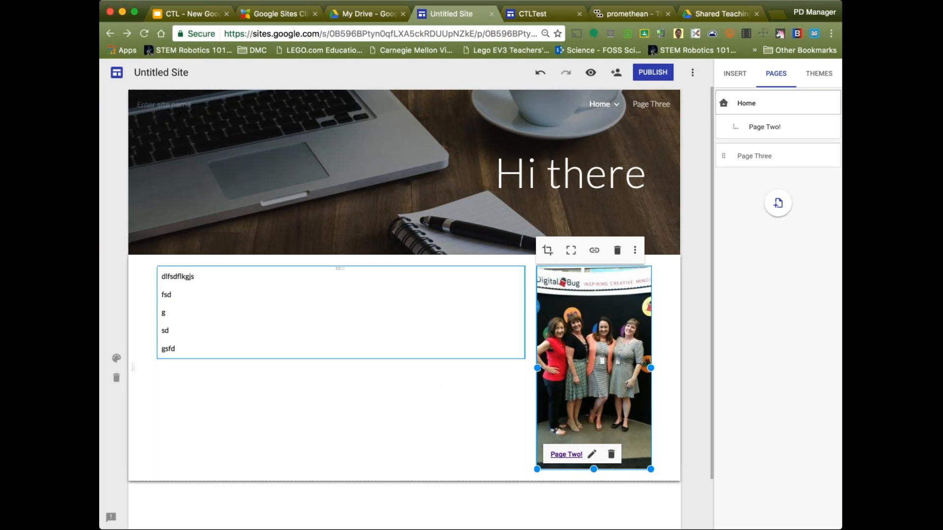
Step: Reduce the group photo's height on the Home page so its frame ends just below the last line of text
left_click(233, 331)
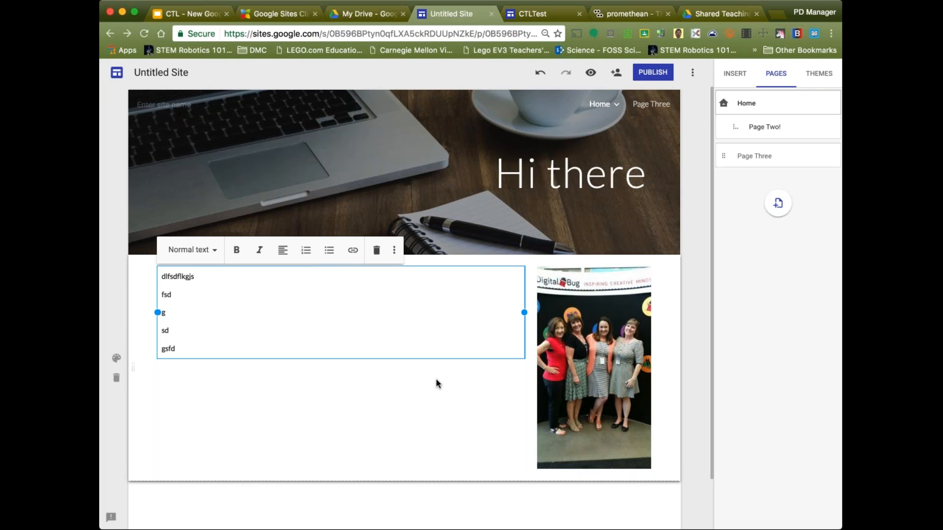
left_click(604, 325)
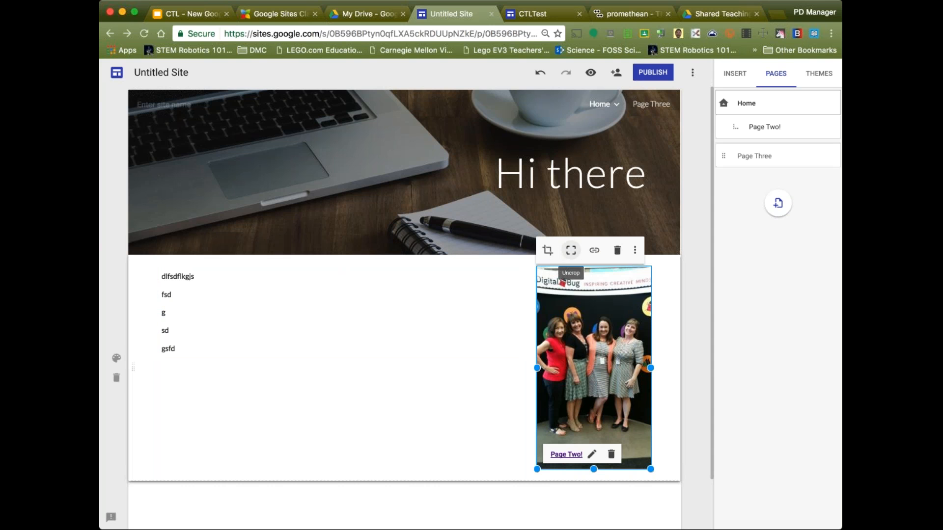
left_click(547, 250)
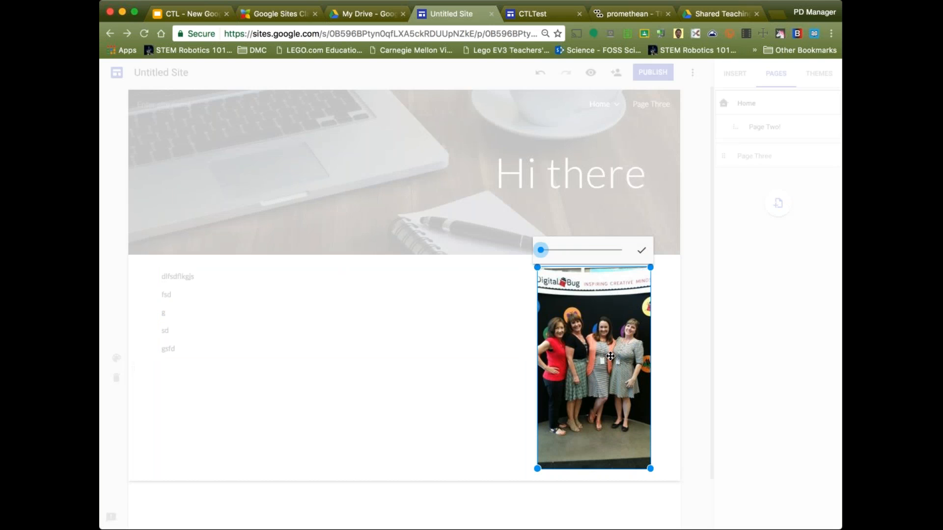
left_click(642, 250)
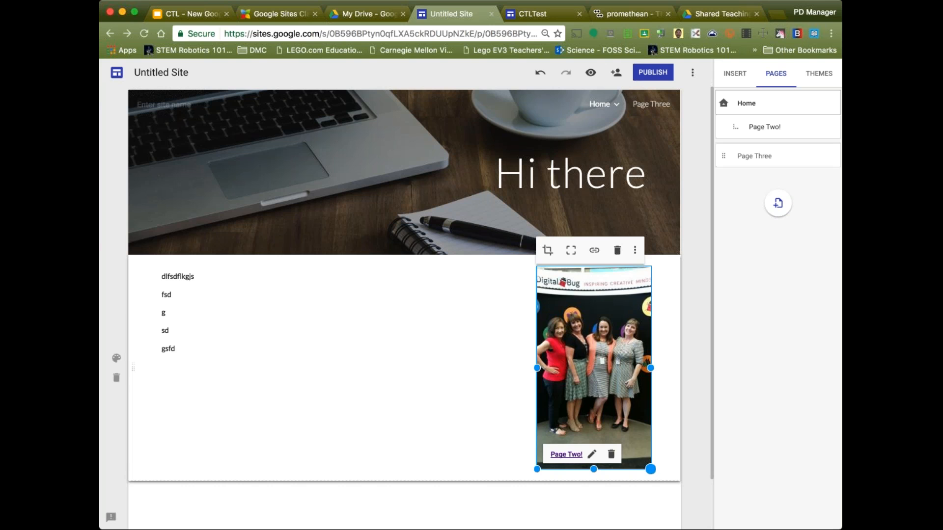
left_click_drag(651, 469, 654, 371)
left_click(630, 484)
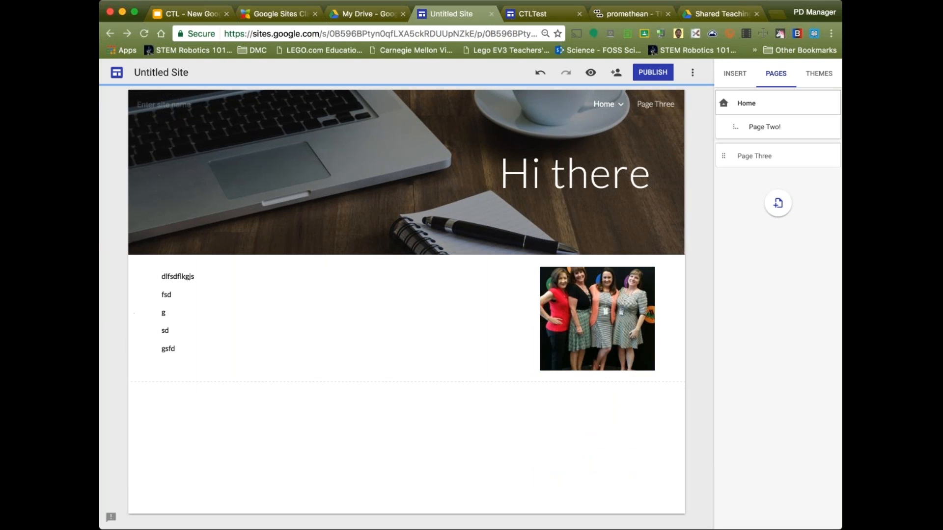
Step: Set the site's navigation mode to side navigation
mouse_move(619, 105)
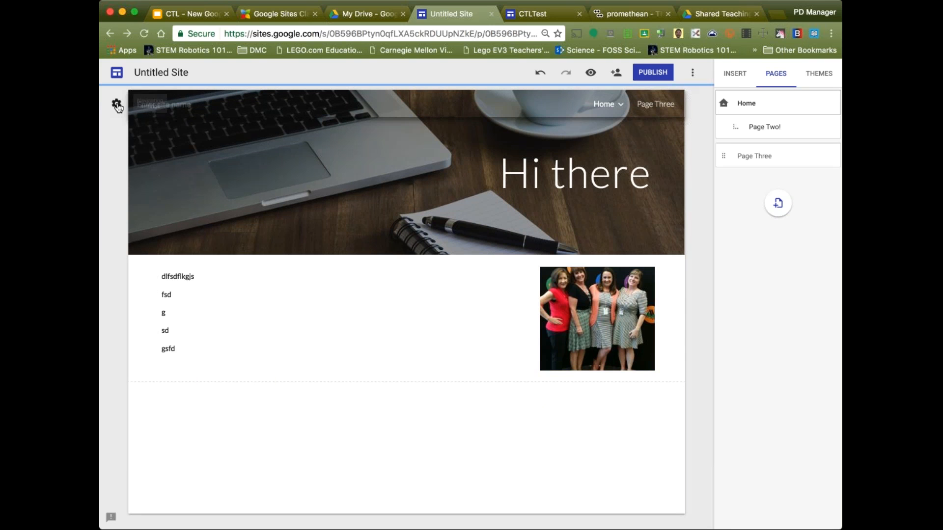
left_click(117, 105)
left_click(187, 168)
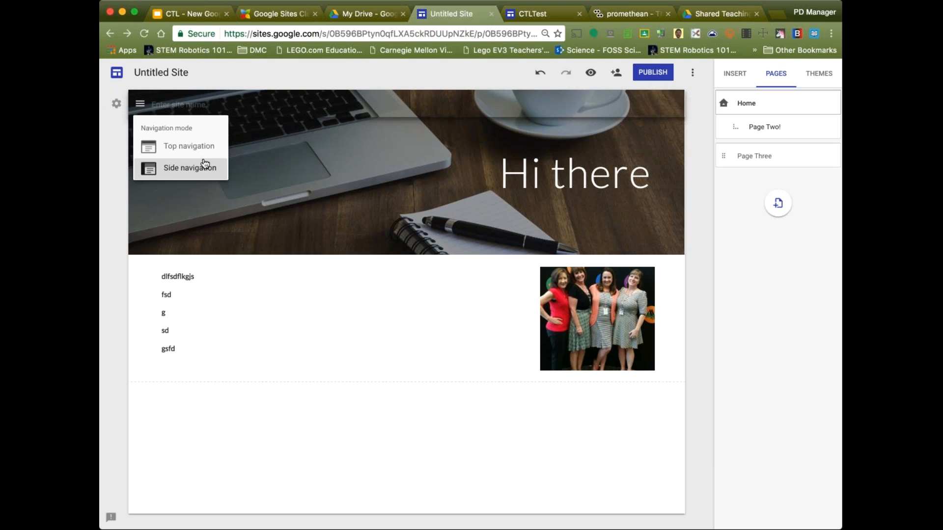
Step: Preview the site in desktop and phone size, check the phone view's collapsible navigation, and return to the editor
left_click(590, 73)
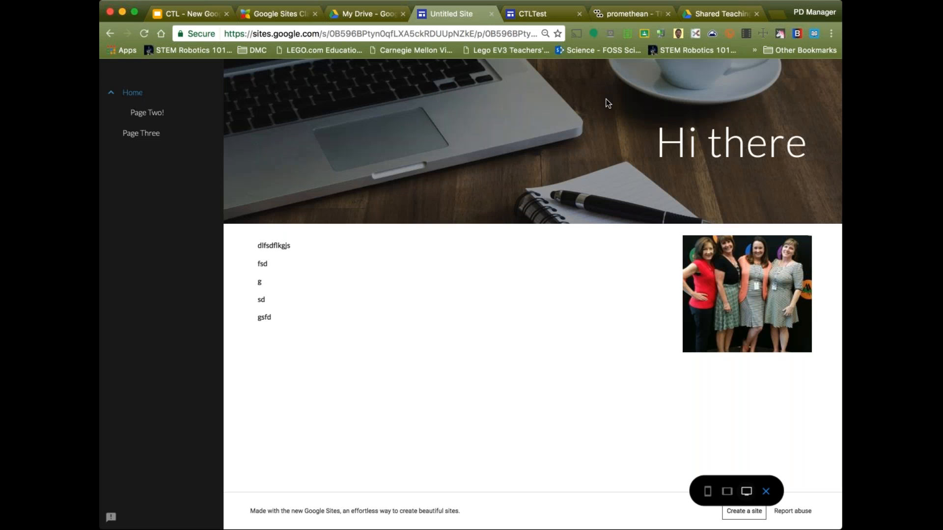
left_click(708, 496)
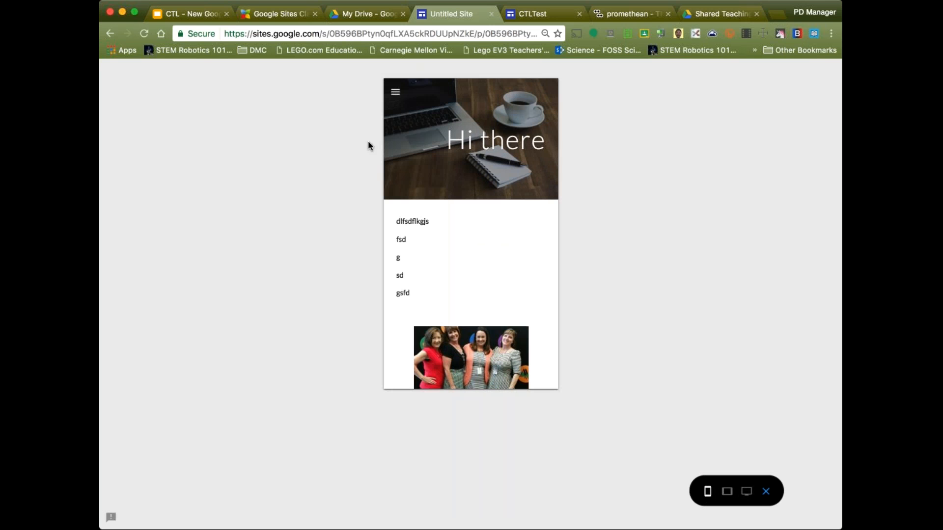
left_click(397, 97)
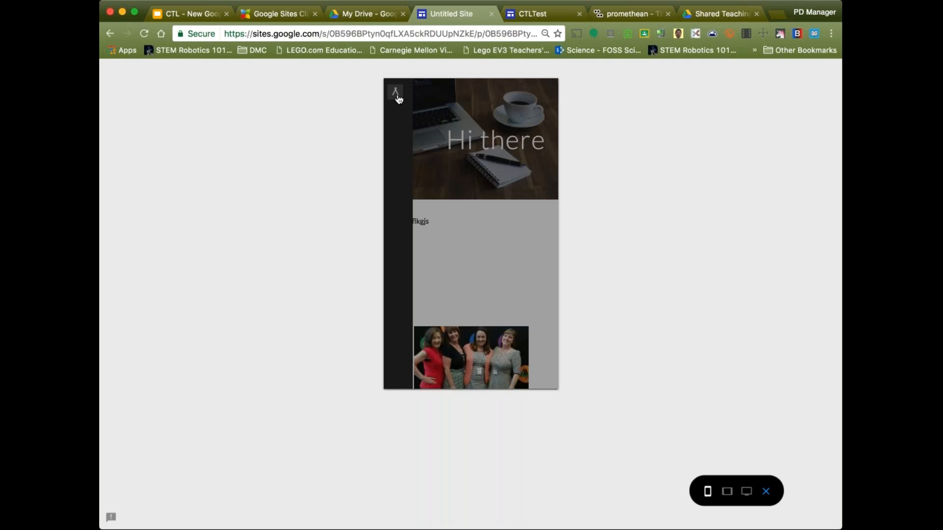
left_click(396, 94)
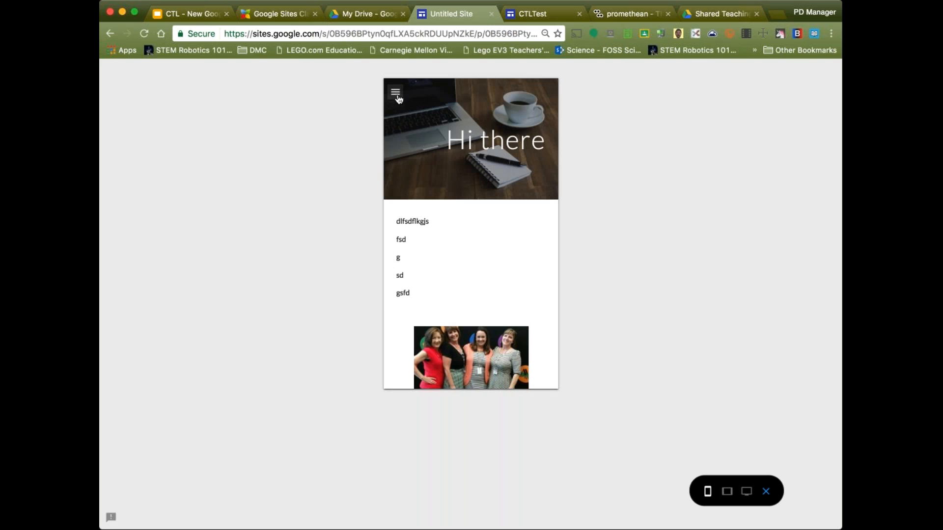
left_click(767, 491)
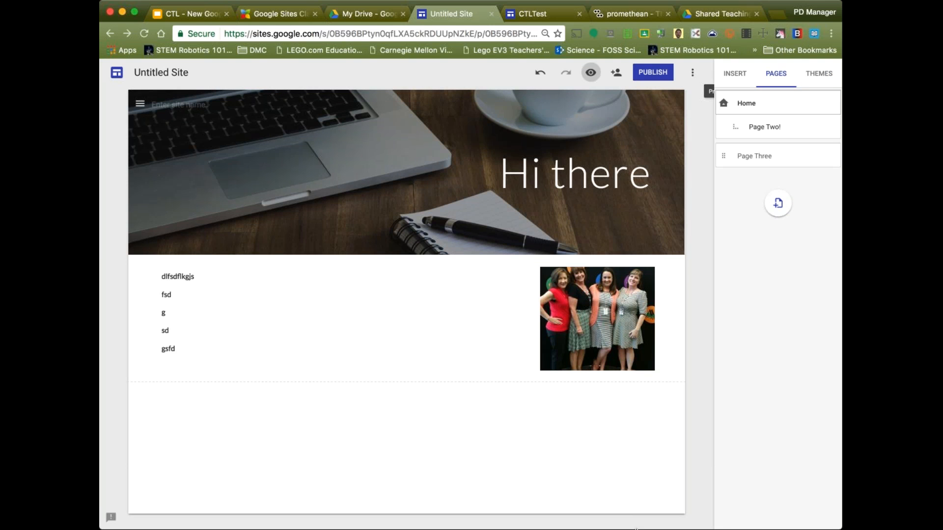
Step: Replace the first line of the Home page's text block with "Here's a link!"
left_click(166, 273)
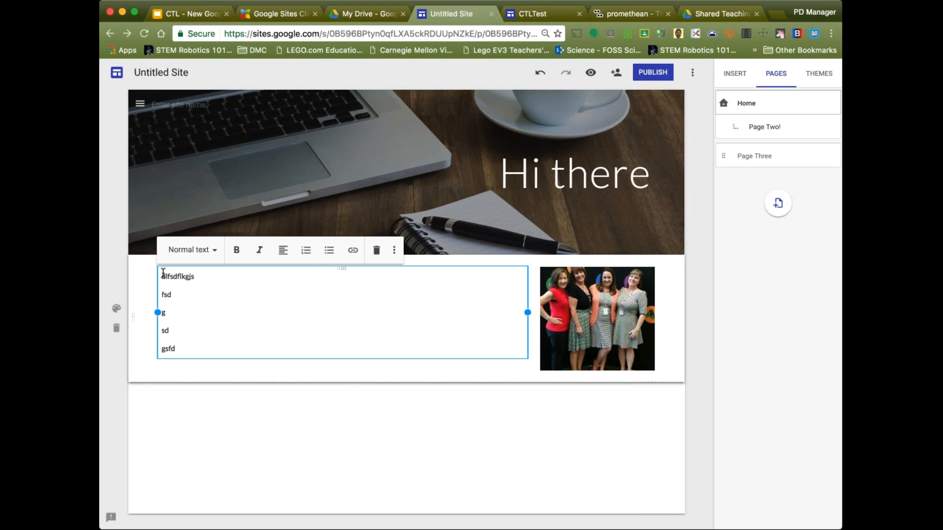
double_click(224, 280)
type("HEre's a link!")
left_click(170, 277)
key("BackSpace")
type("e")
Step: Link the text "Here's a link!" to google.com
triple_click(154, 278)
left_click(285, 336)
left_click(286, 293)
left_click(264, 333)
left_click(210, 273)
triple_click(153, 279)
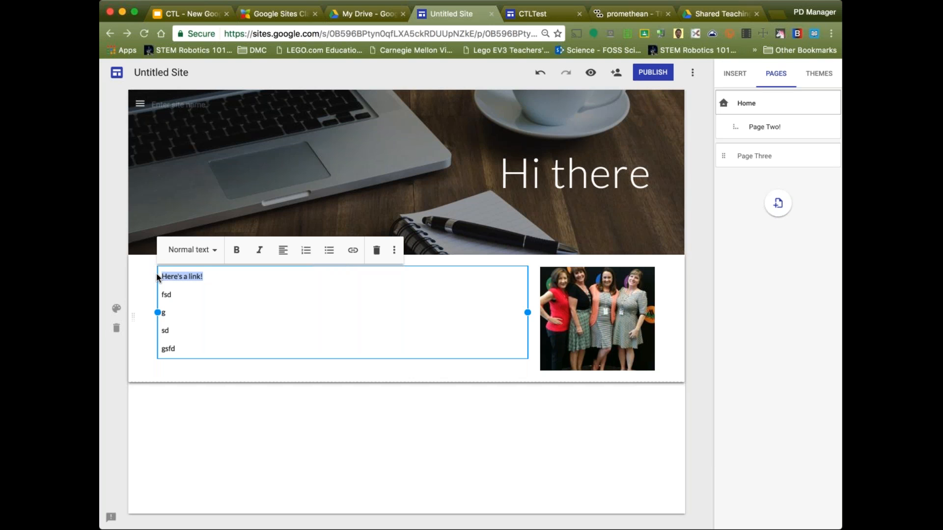
left_click(354, 253)
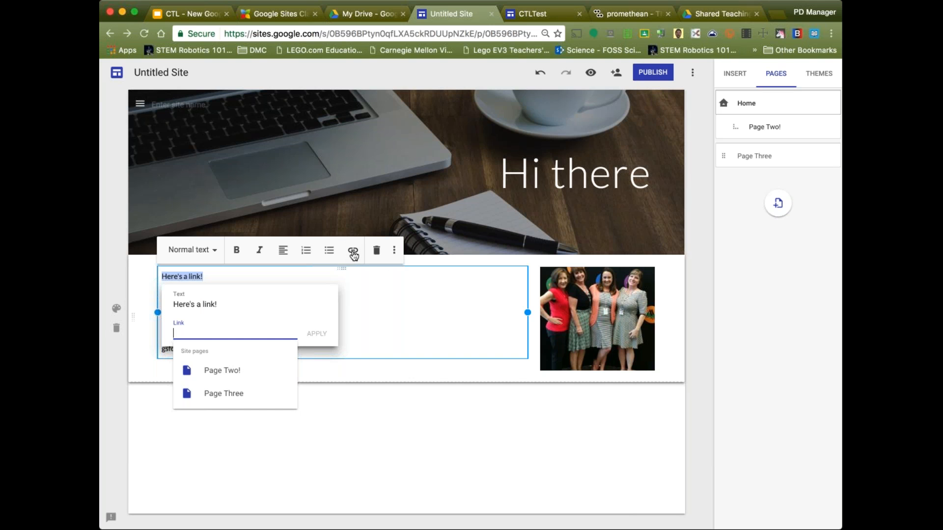
type("google.com")
left_click(322, 335)
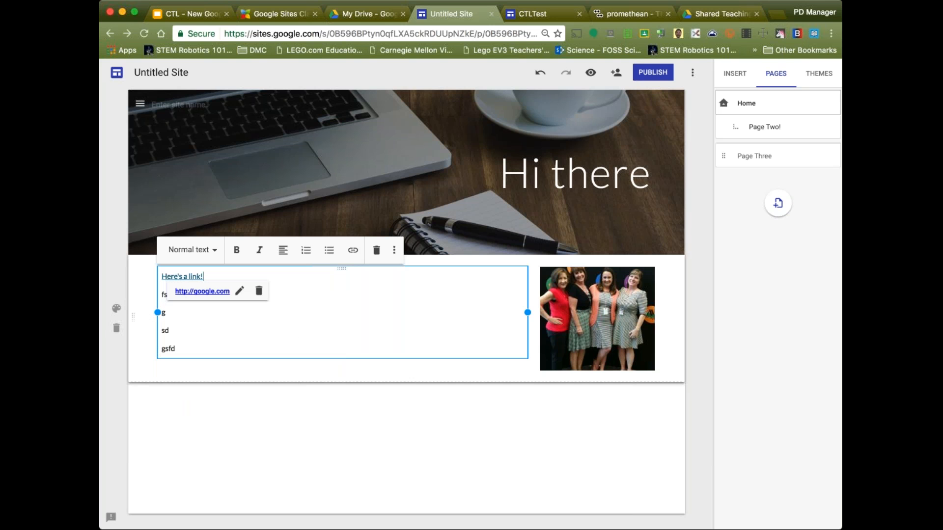
left_click(319, 321)
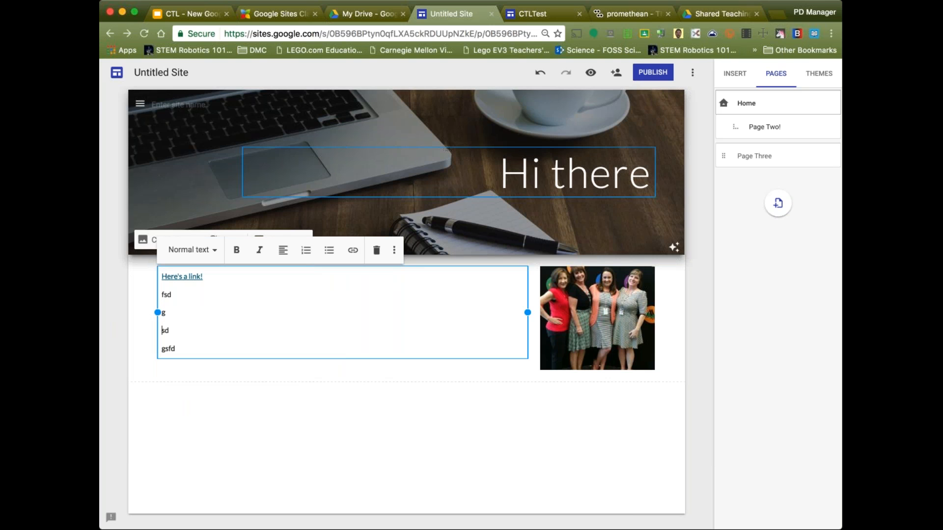
Step: Preview the site, test the "Here's a link!" text link, and return to the site editor
left_click(591, 74)
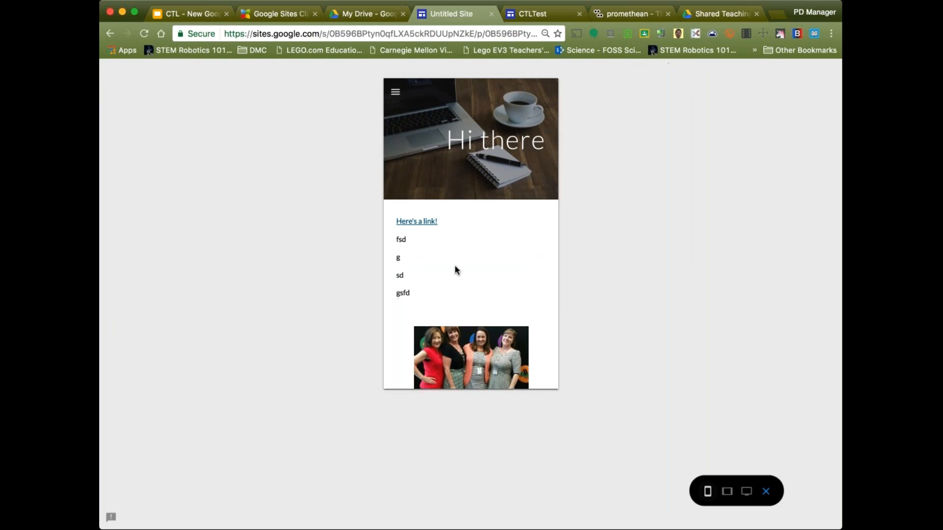
left_click(421, 222)
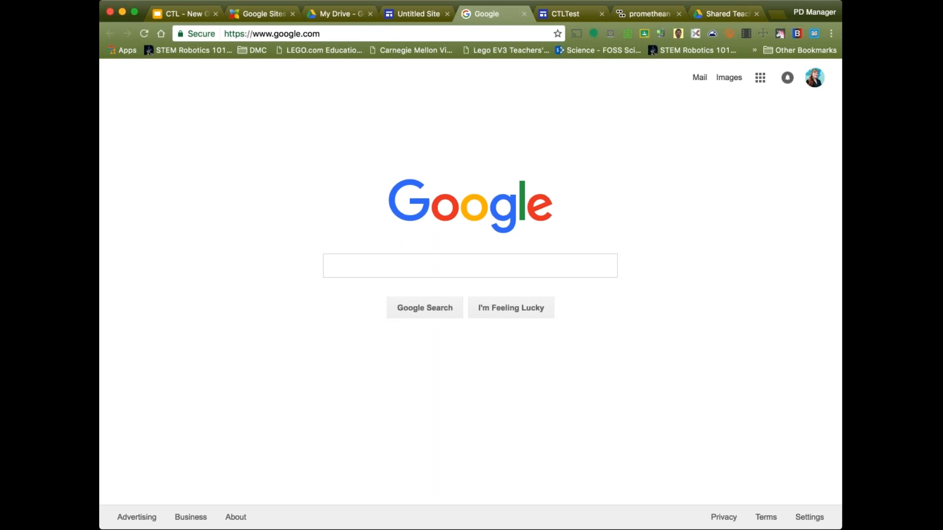
left_click(421, 13)
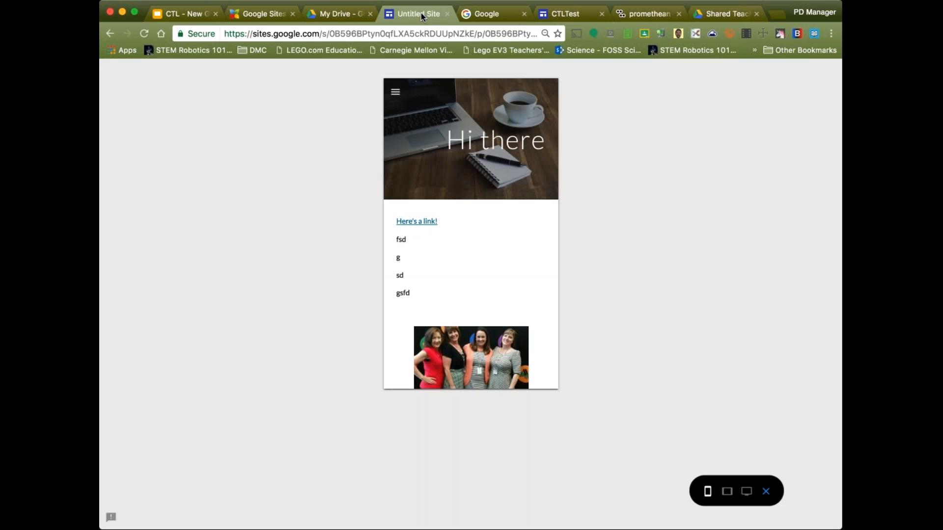
left_click(766, 492)
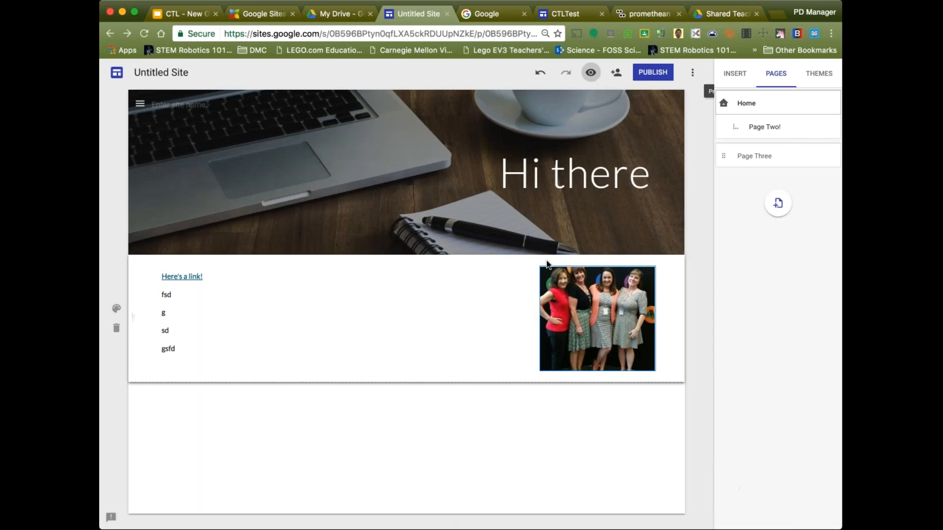
Step: Change the group photo's link to google.com
left_click(573, 286)
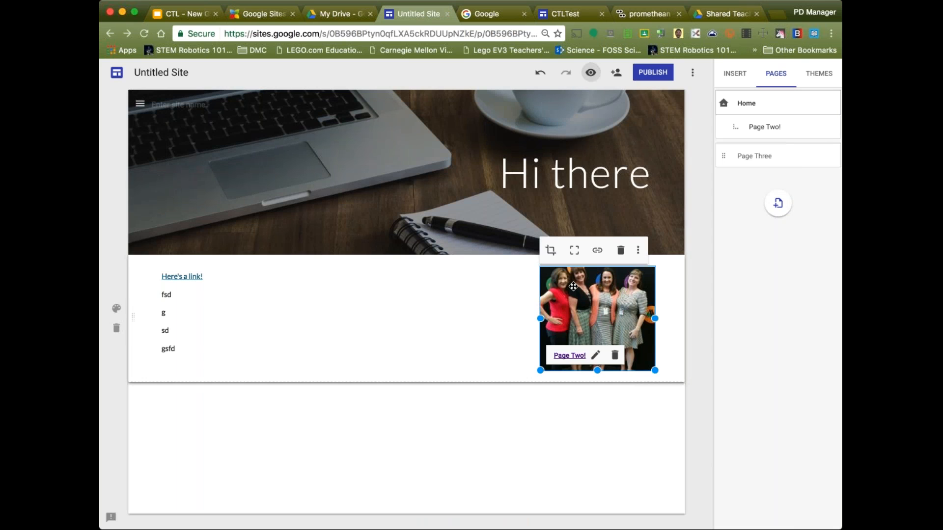
left_click(599, 251)
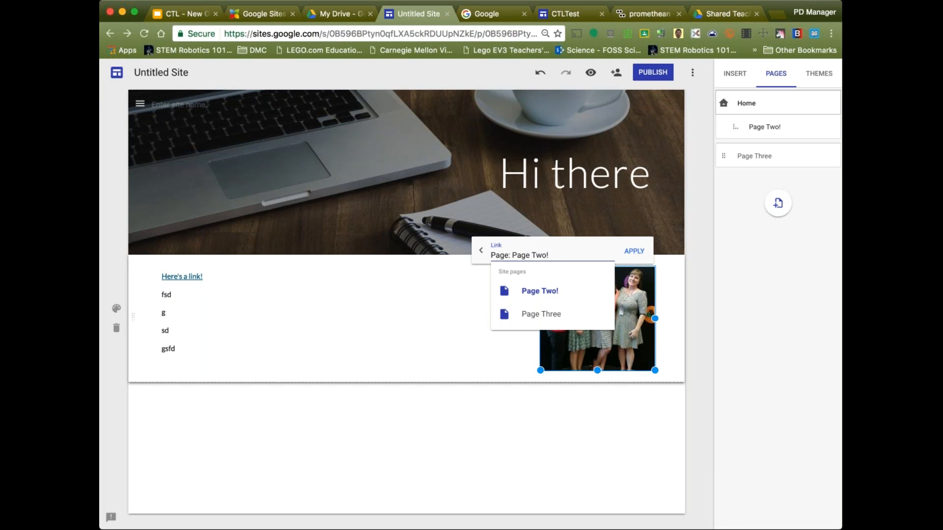
key("super+a")
type("google.com")
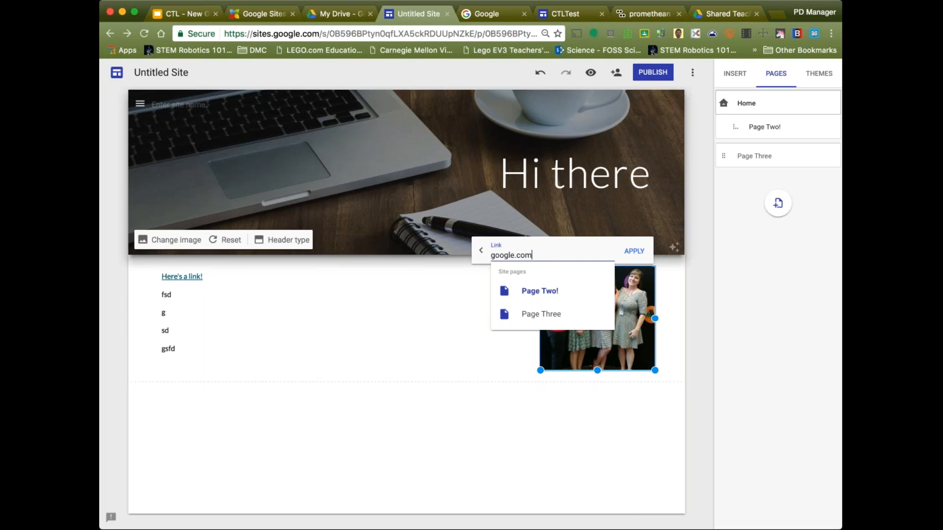
key("Return")
Step: Preview the site in desktop size, test the group photo's link, close the opened page, and exit the preview
left_click(590, 73)
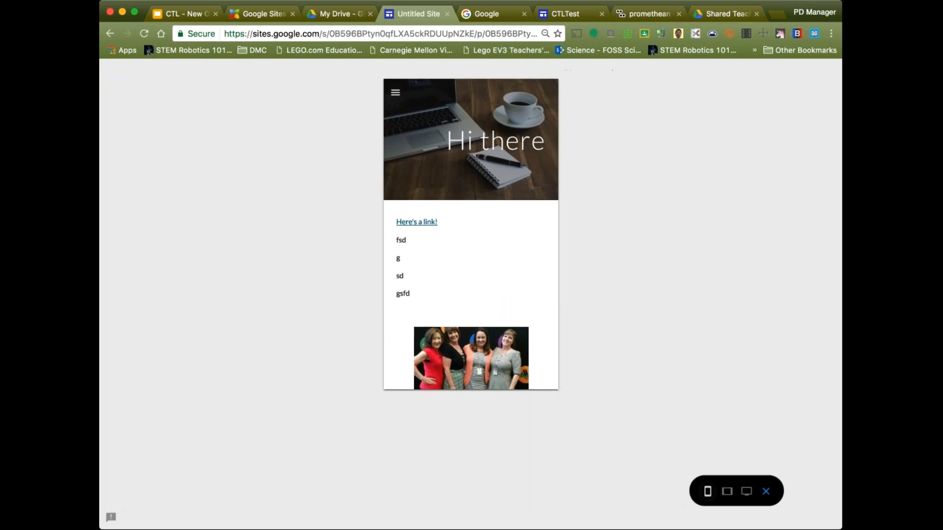
left_click(746, 491)
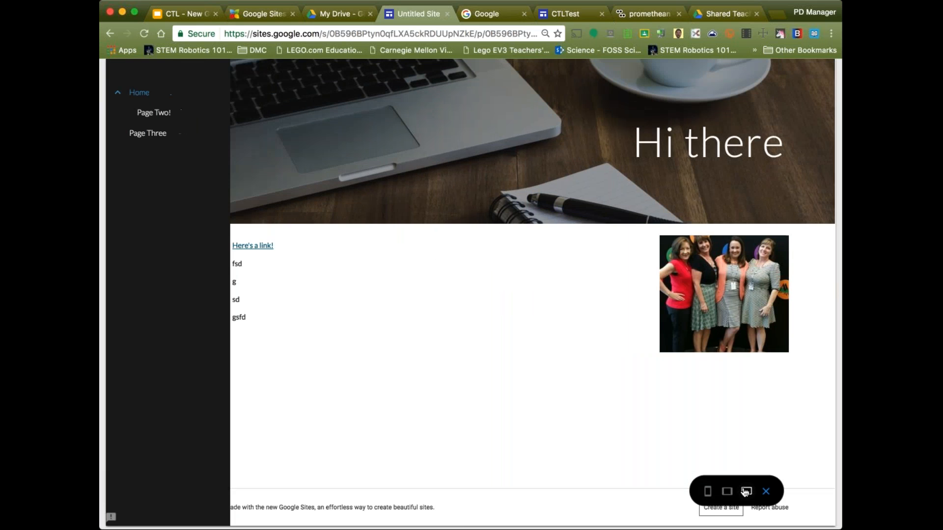
left_click(699, 302)
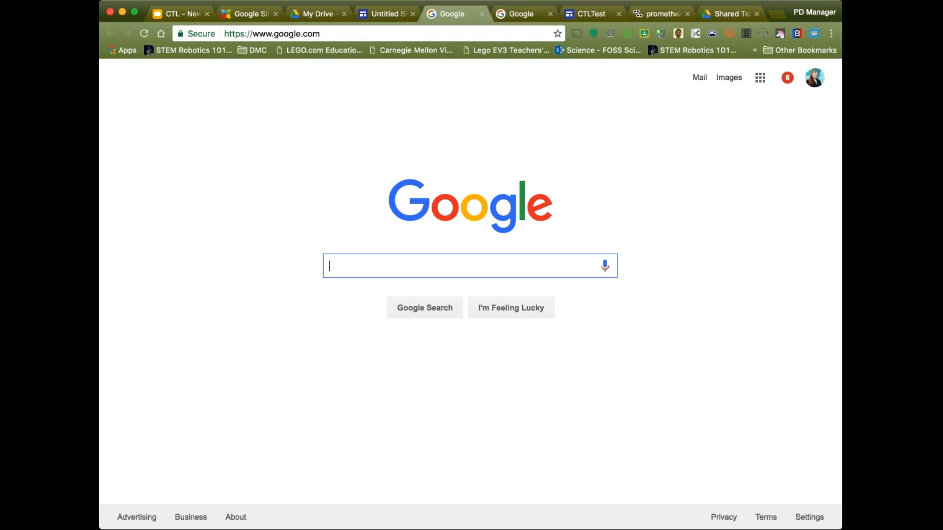
left_click(482, 15)
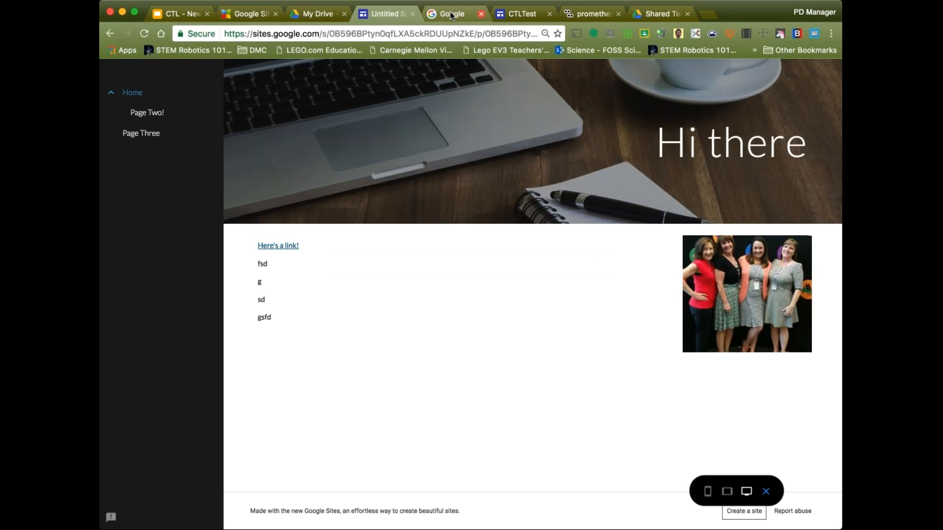
left_click(766, 492)
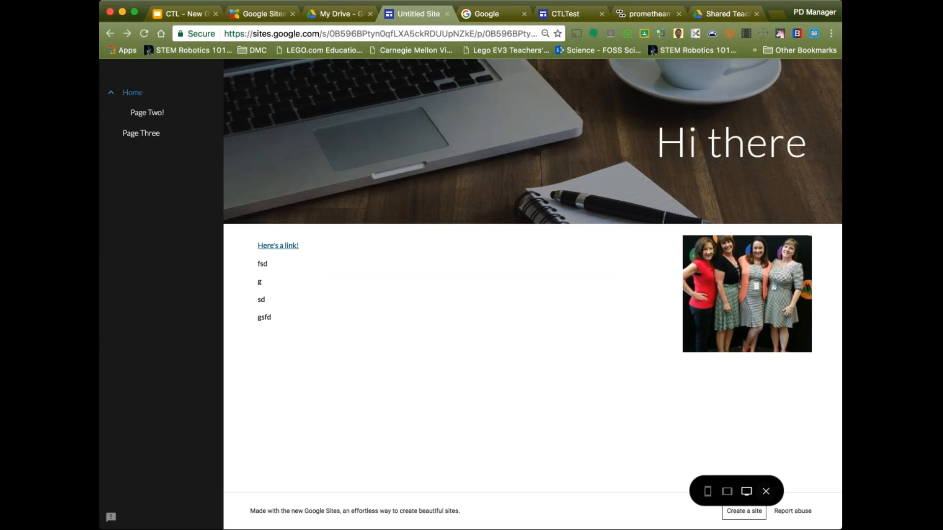